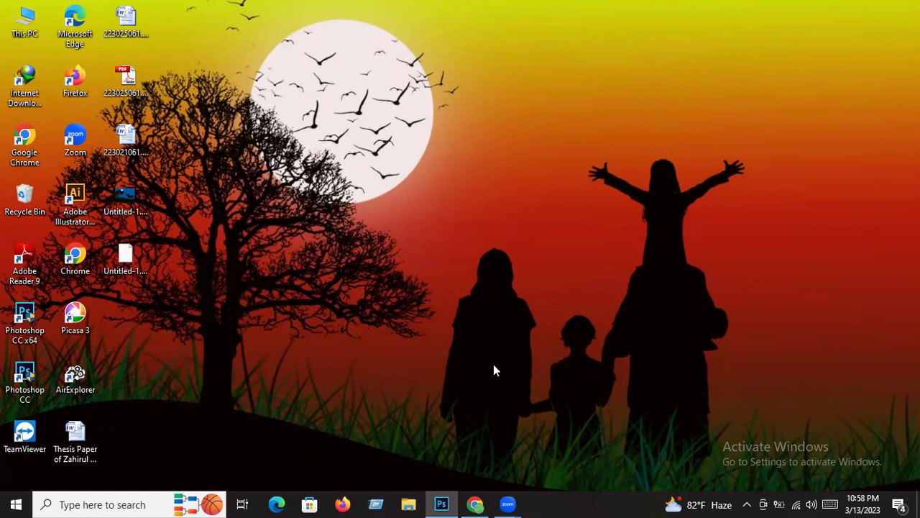
# Step: Restore Chrome and show the 'landscape design photoshop' Google Images results
pyautogui.click(484, 504)
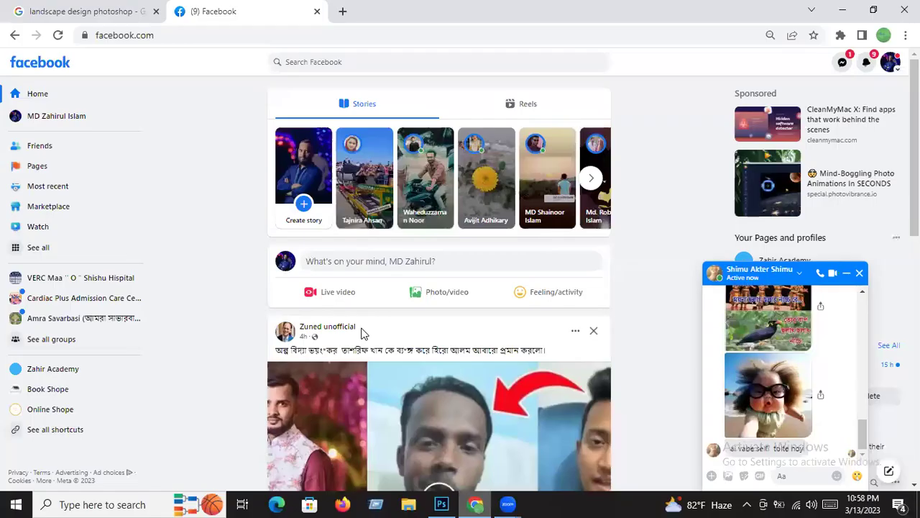
pyautogui.click(120, 10)
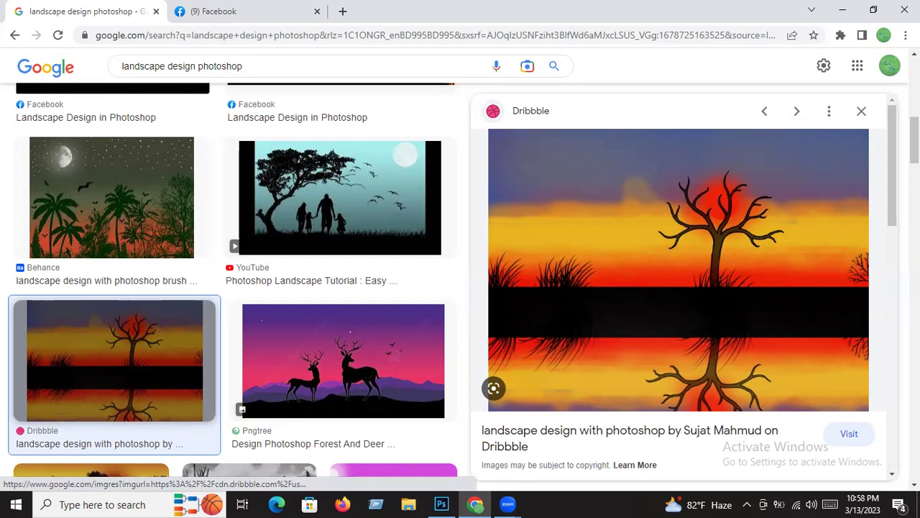
# Step: Browse the landscape results to study the sunset tree reflection reference, then minimize Chrome
pyautogui.rightClick(706, 225)
pyautogui.press('Escape')
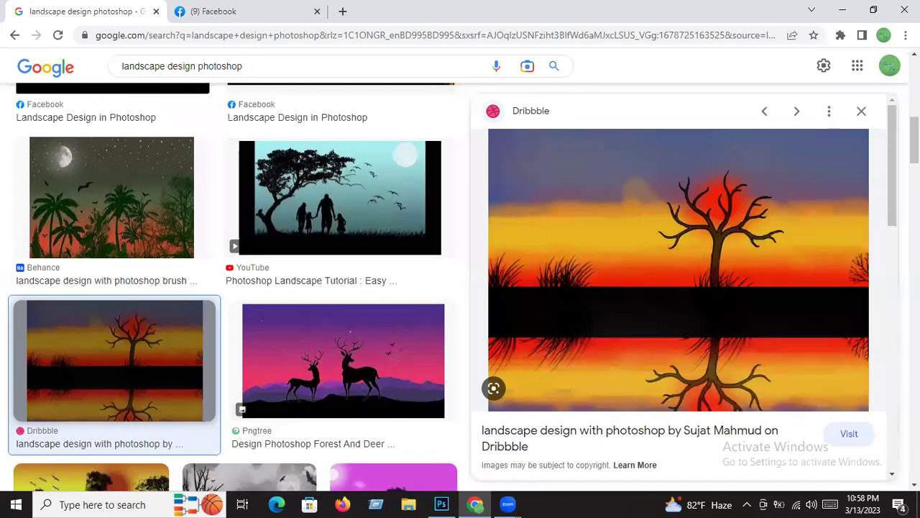
pyautogui.scroll(-6, 425, 262)
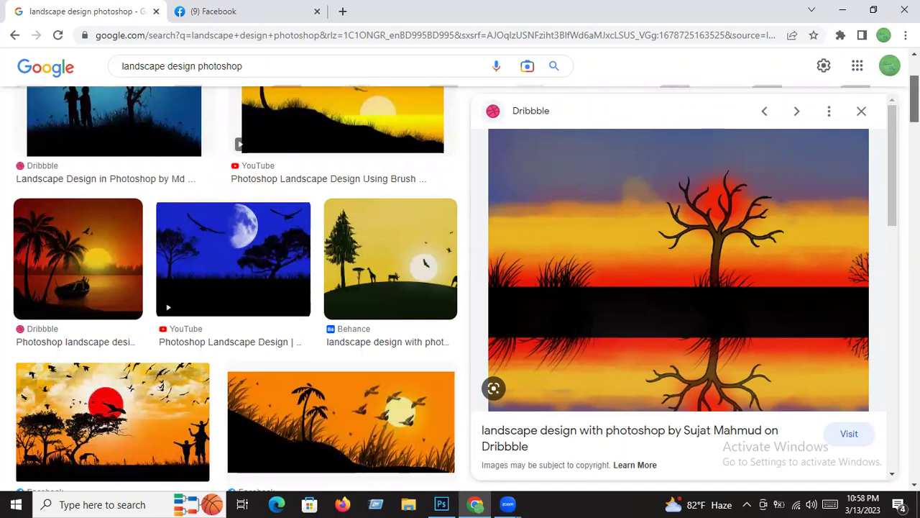
pyautogui.scroll(-2, 236, 287)
pyautogui.scroll(-2, 236, 287)
pyautogui.scroll(-1, 235, 288)
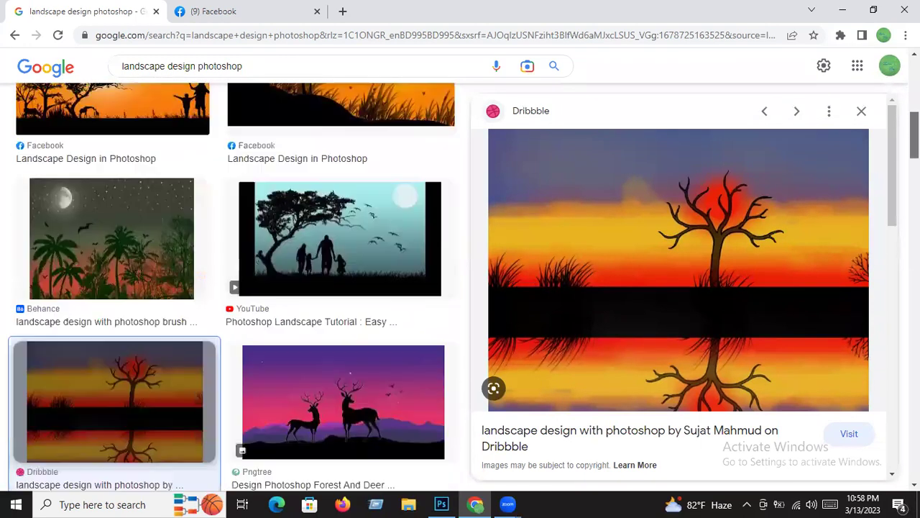
pyautogui.scroll(-3, 236, 288)
pyautogui.scroll(-1, 236, 288)
pyautogui.scroll(-5, 236, 287)
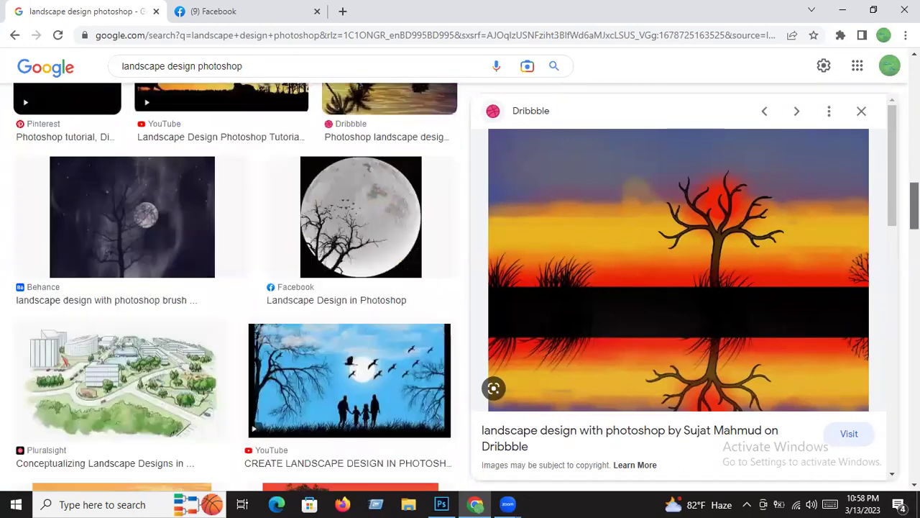
pyautogui.scroll(2, 236, 288)
pyautogui.scroll(1, 236, 288)
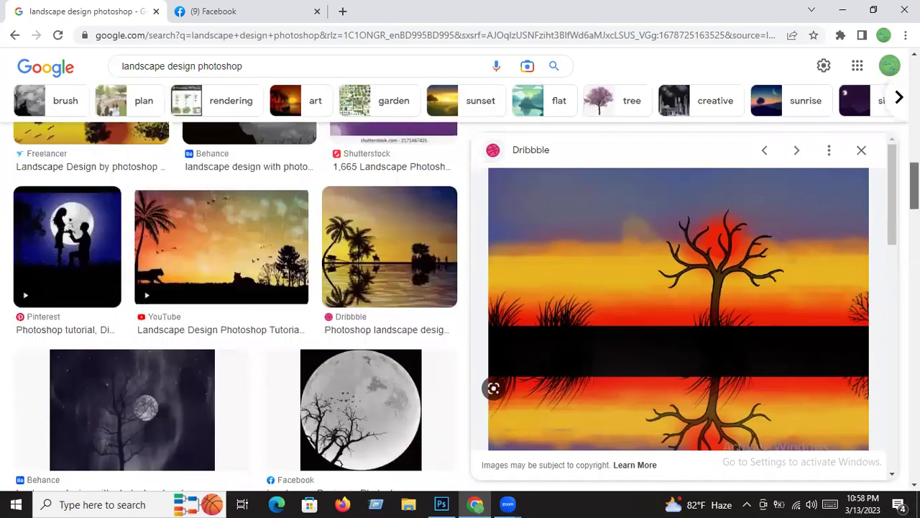
pyautogui.scroll(3, 236, 287)
pyautogui.scroll(1, 235, 287)
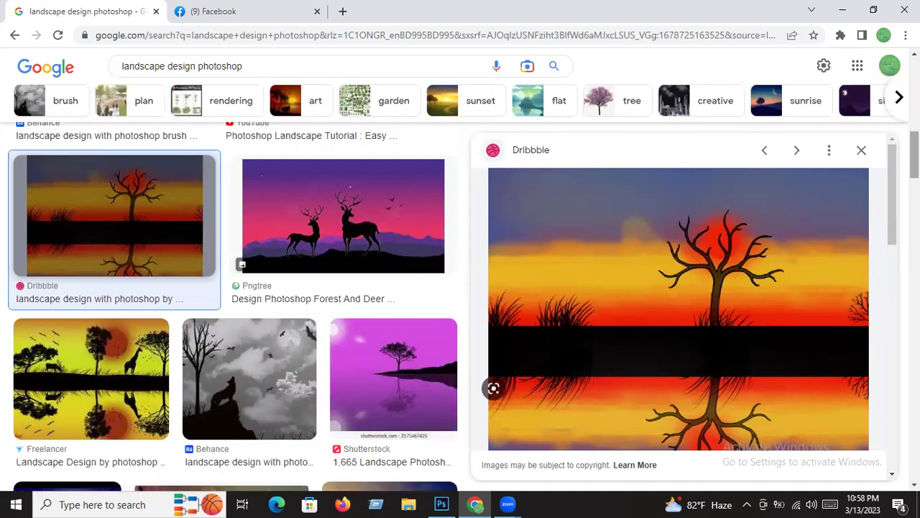
pyautogui.scroll(2, 236, 288)
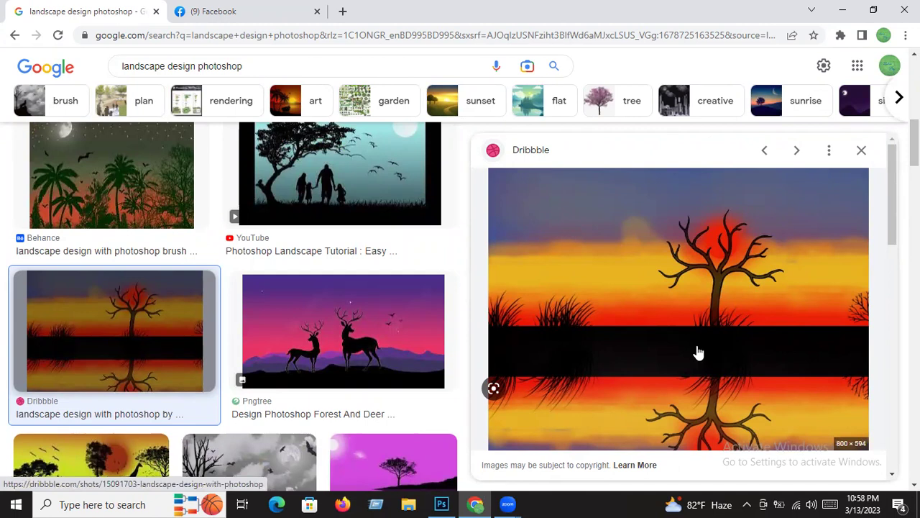
pyautogui.click(452, 504)
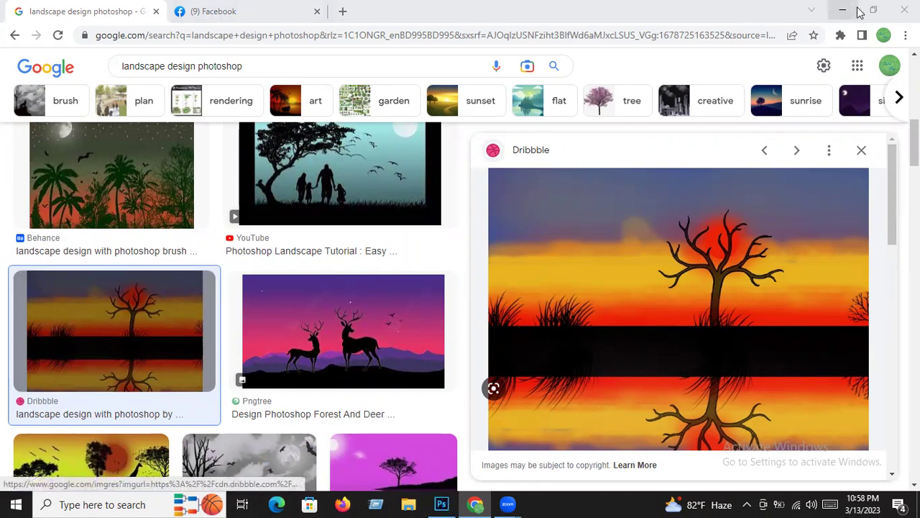
pyautogui.click(846, 8)
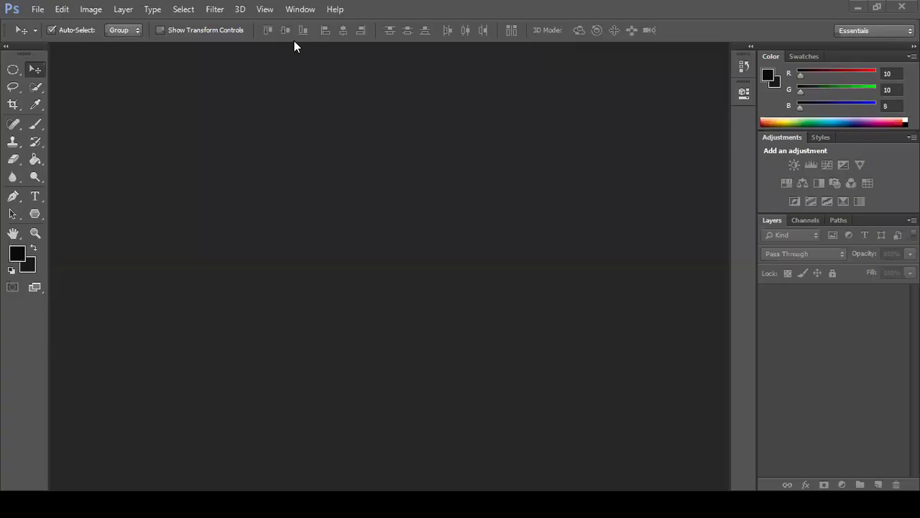
# Step: Create a Custom 11 × 8 in, 150 ppi RGB document with a white background
pyautogui.click(32, 8)
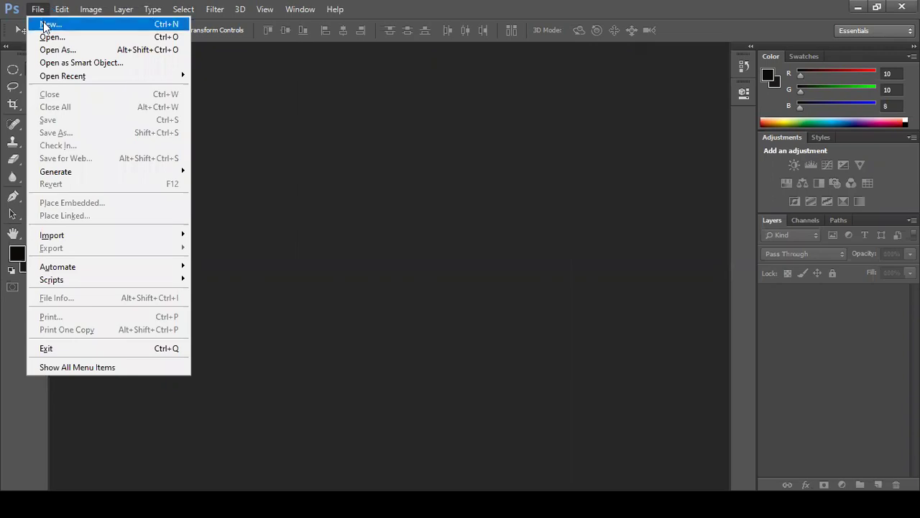
pyautogui.click(45, 25)
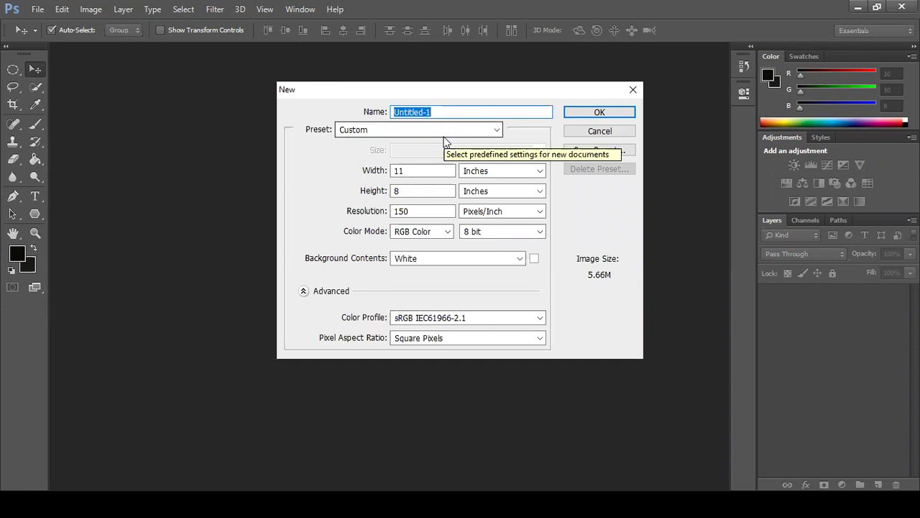
pyautogui.click(486, 133)
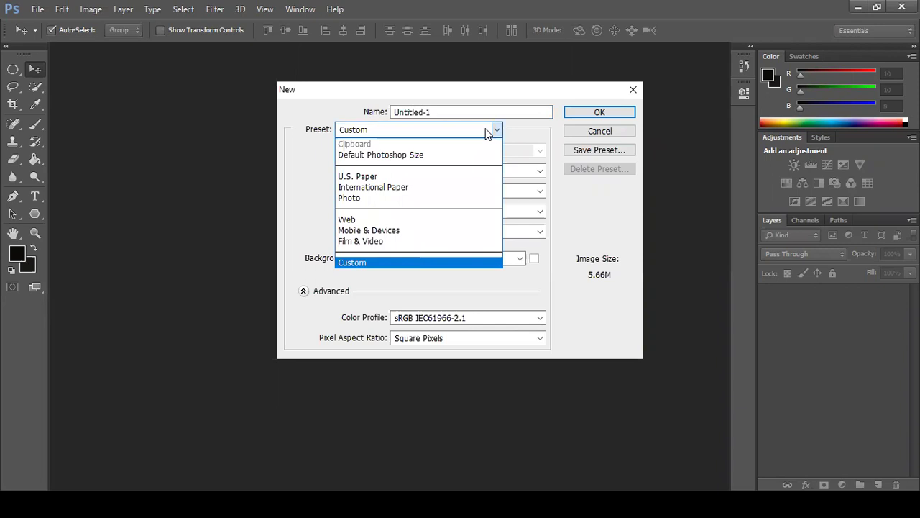
pyautogui.click(487, 132)
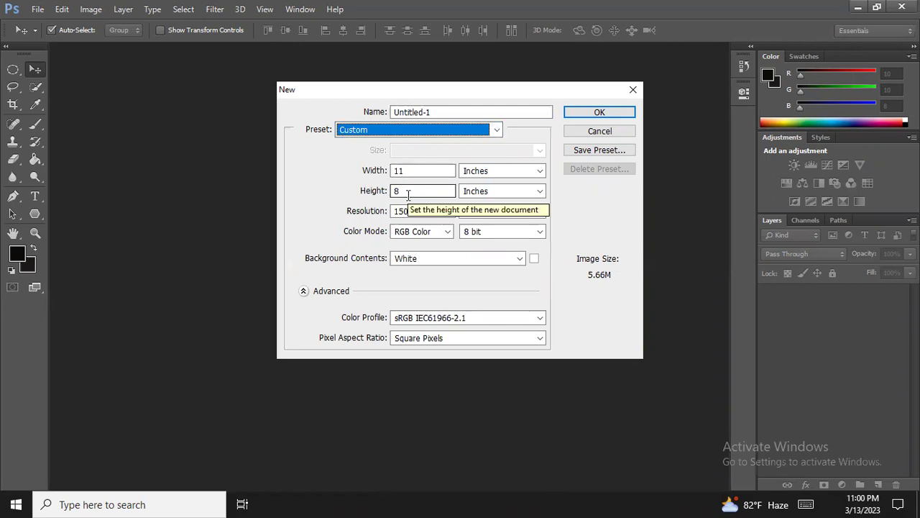
pyautogui.click(412, 212)
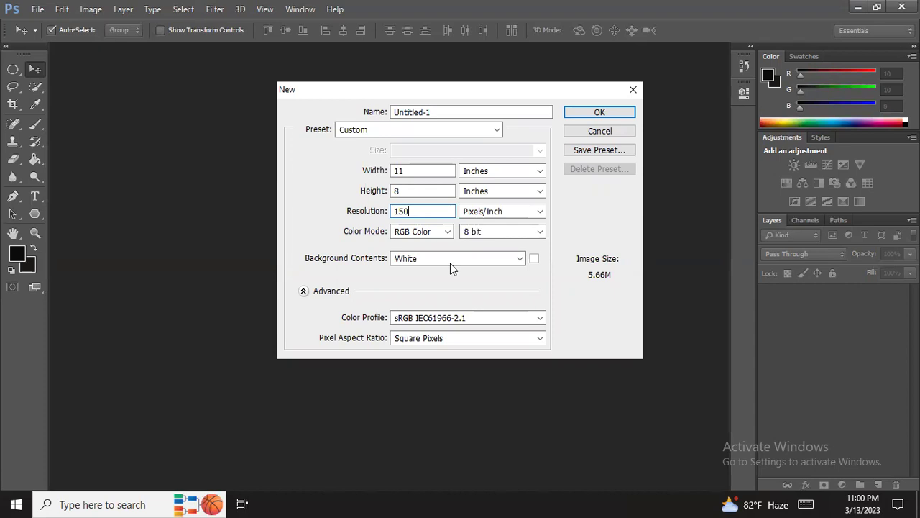
pyautogui.click(576, 117)
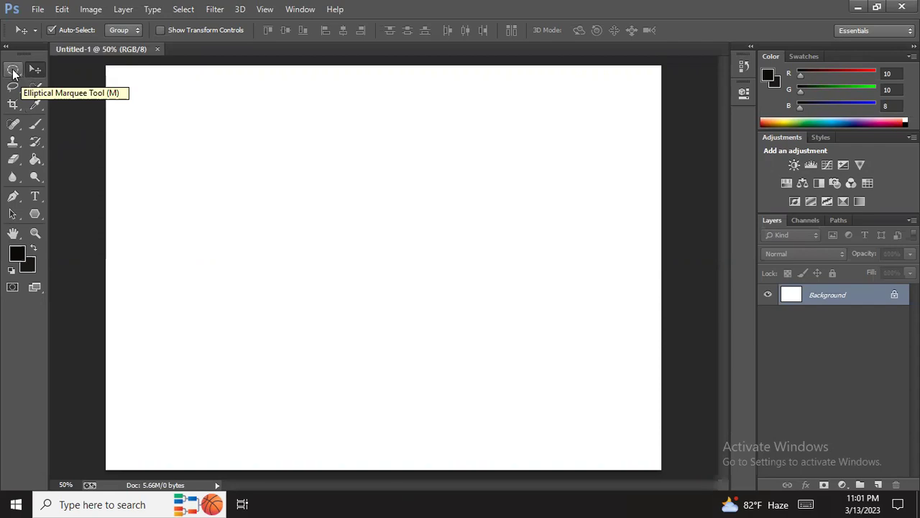
# Step: Marquee-select a strip across the canvas bottom and add a new empty layer
pyautogui.click(13, 72)
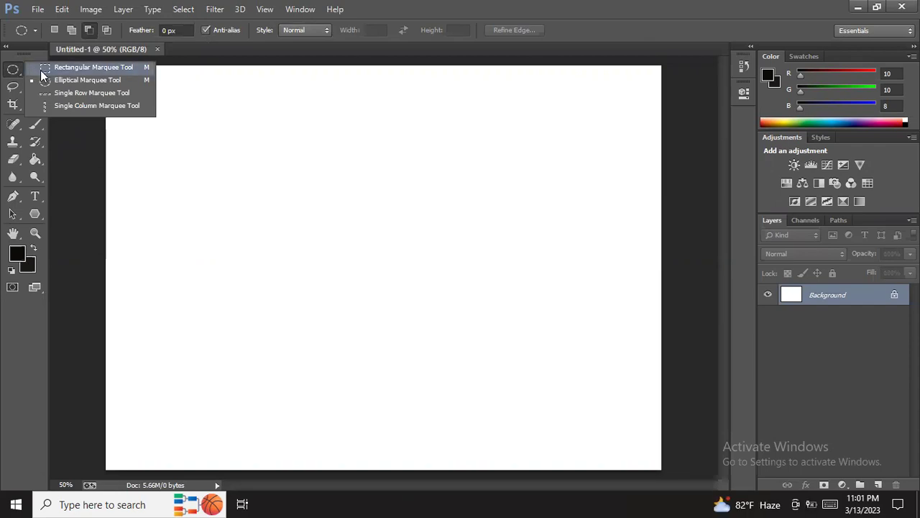
pyautogui.click(41, 70)
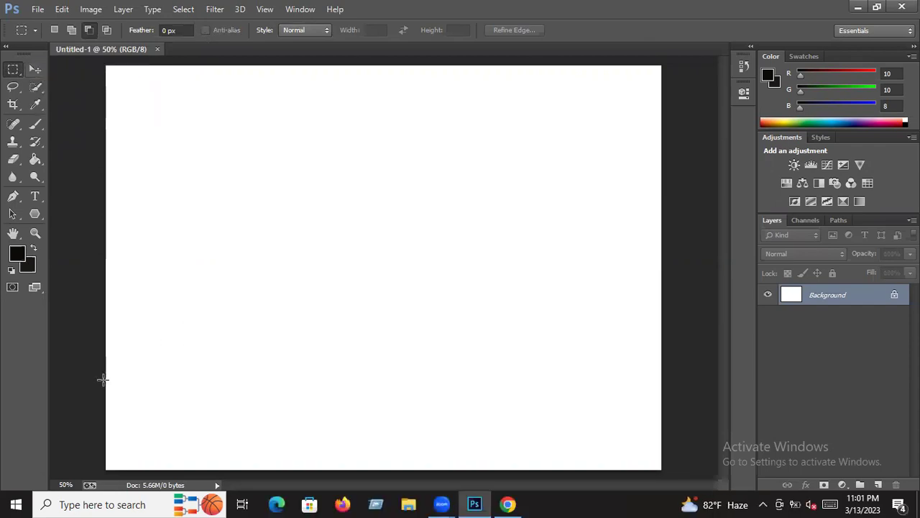
pyautogui.moveTo(106, 370)
pyautogui.mouseDown()
pyautogui.moveTo(388, 468)
pyautogui.moveTo(666, 481)
pyautogui.mouseUp()
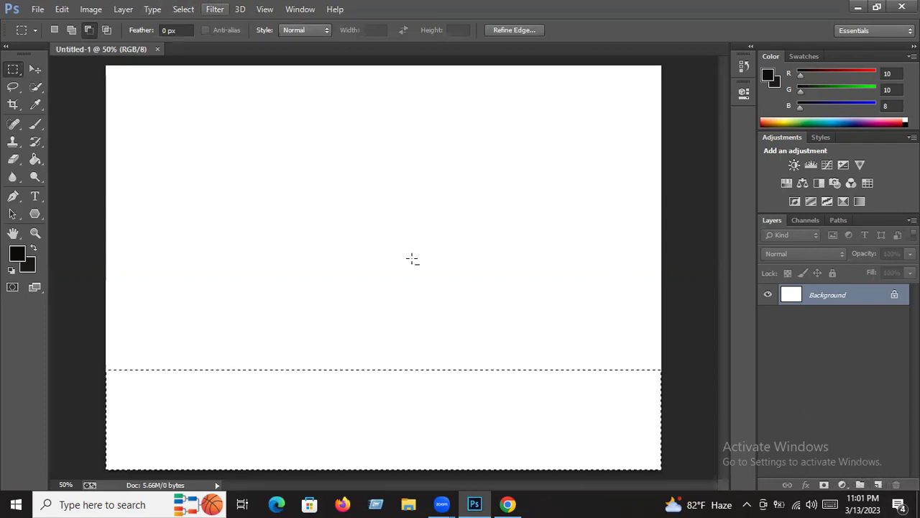
pyautogui.click(877, 485)
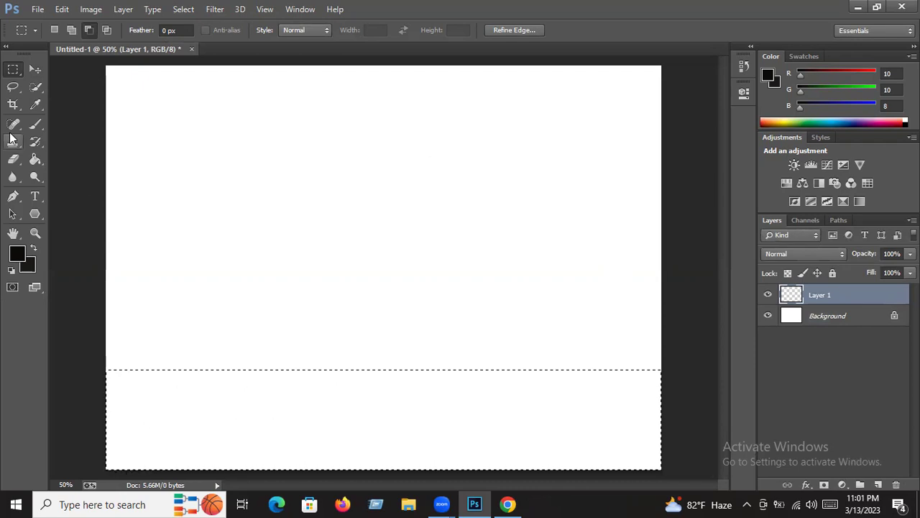
# Step: Paint Bucket-fill the bottom strip with black and deselect it
pyautogui.click(35, 161)
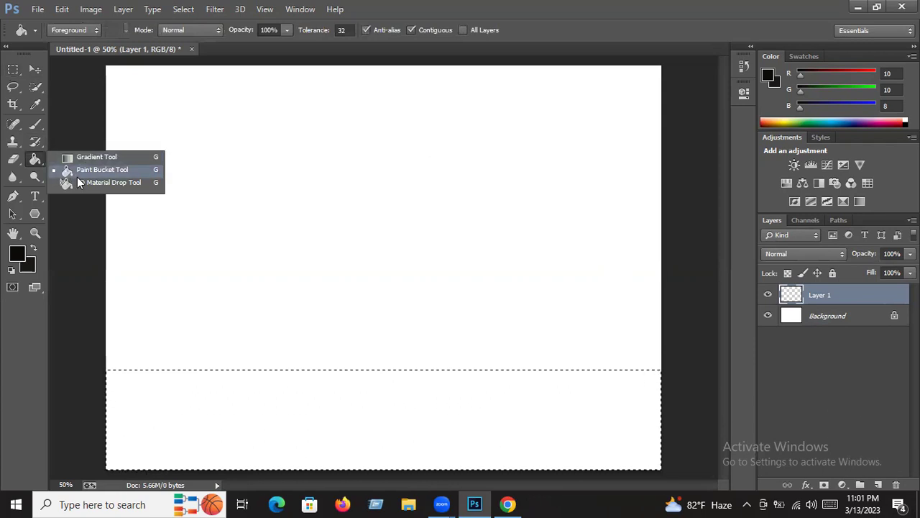
pyautogui.click(186, 446)
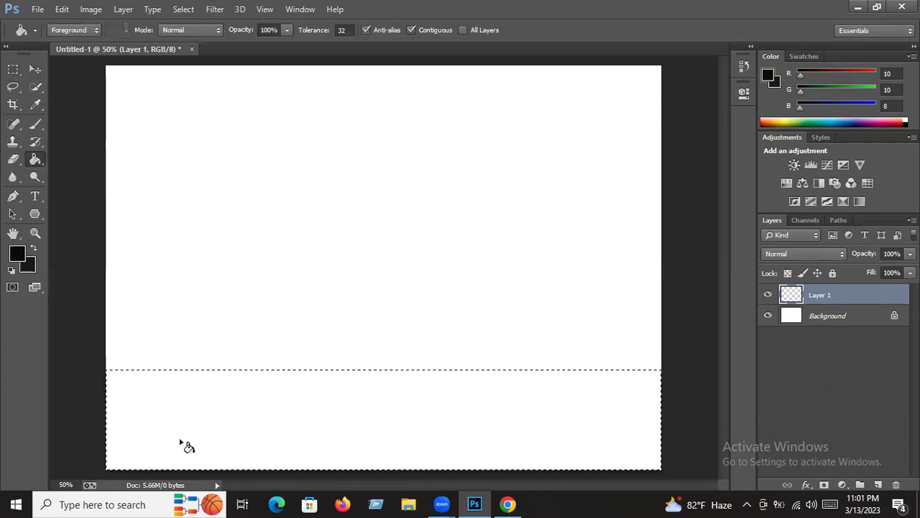
pyautogui.click(182, 444)
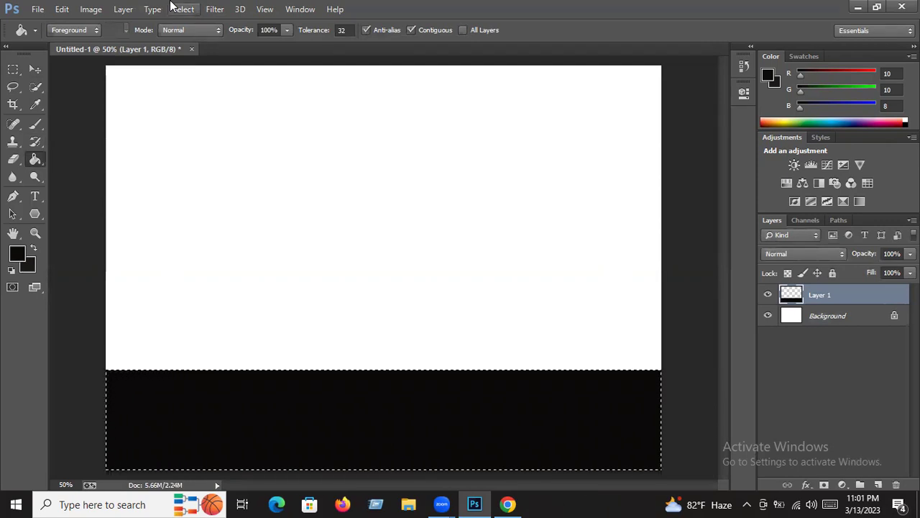
pyautogui.click(176, 9)
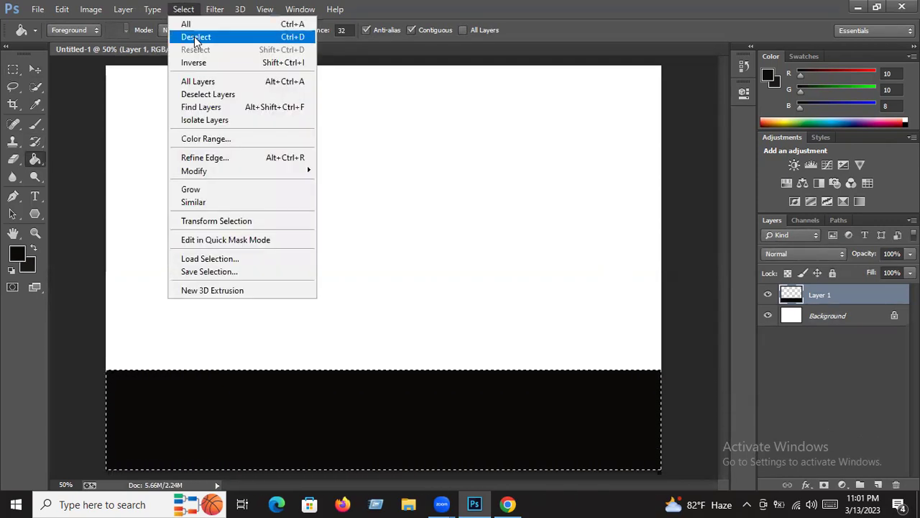
pyautogui.click(195, 38)
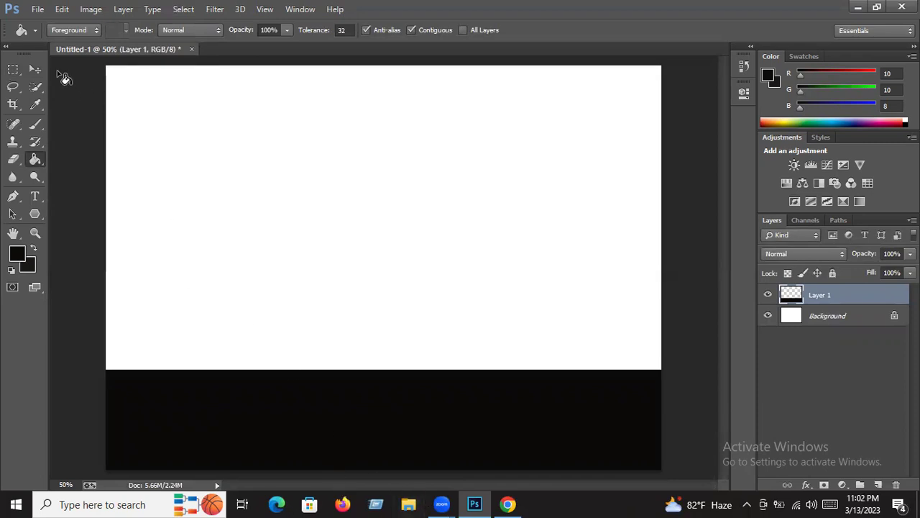
# Step: Select from the canvas top into the black band and add empty Layer 2
pyautogui.click(14, 69)
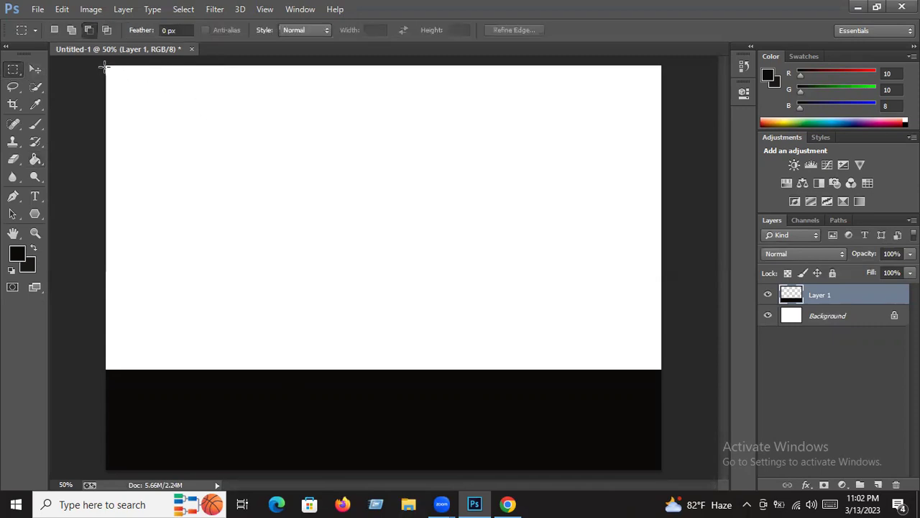
pyautogui.moveTo(104, 65); pyautogui.dragTo(684, 403)
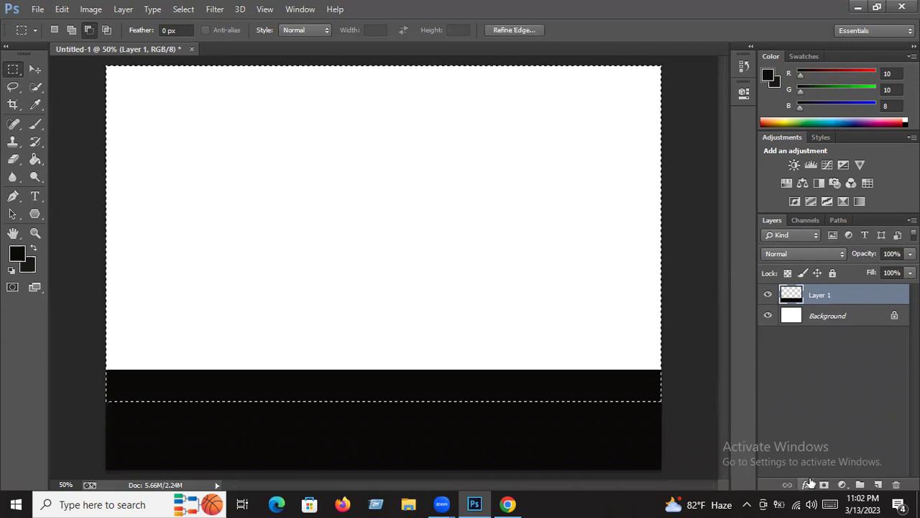
pyautogui.click(877, 485)
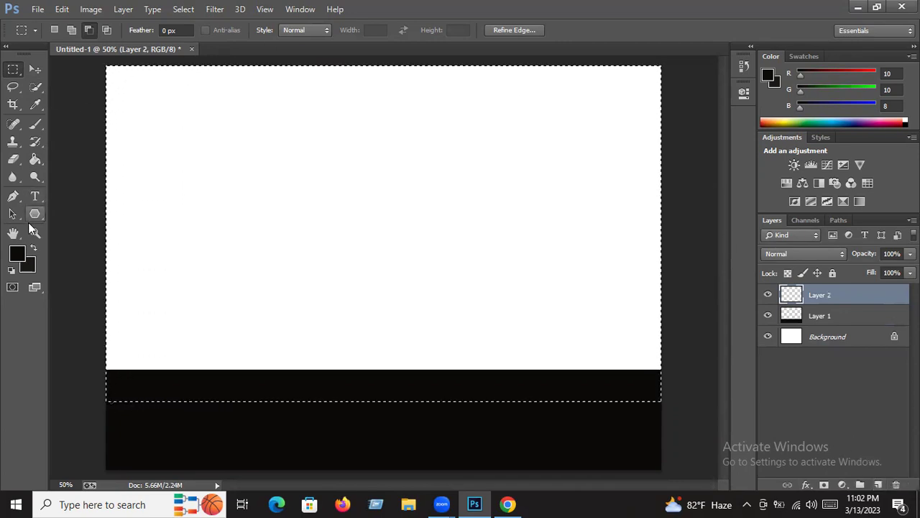
# Step: Glance at the Chrome reference results, then return to the Photoshop document
pyautogui.click(508, 504)
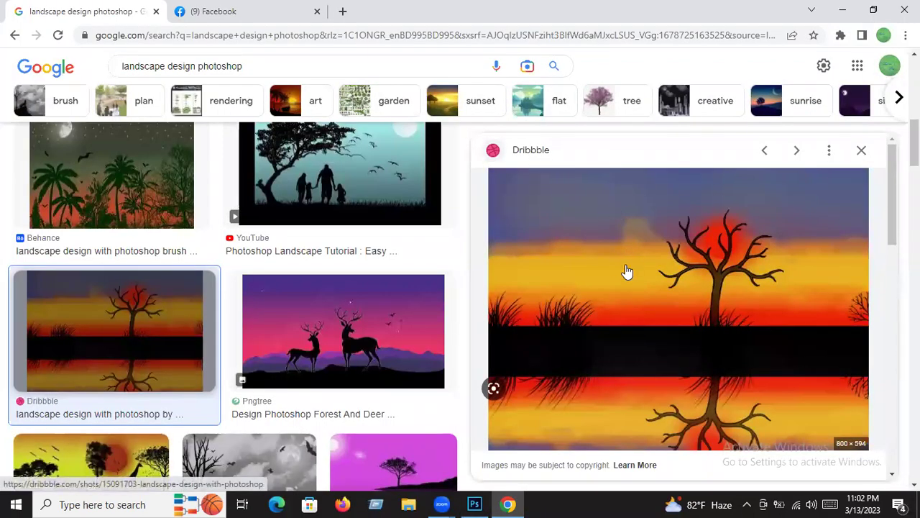
pyautogui.click(476, 504)
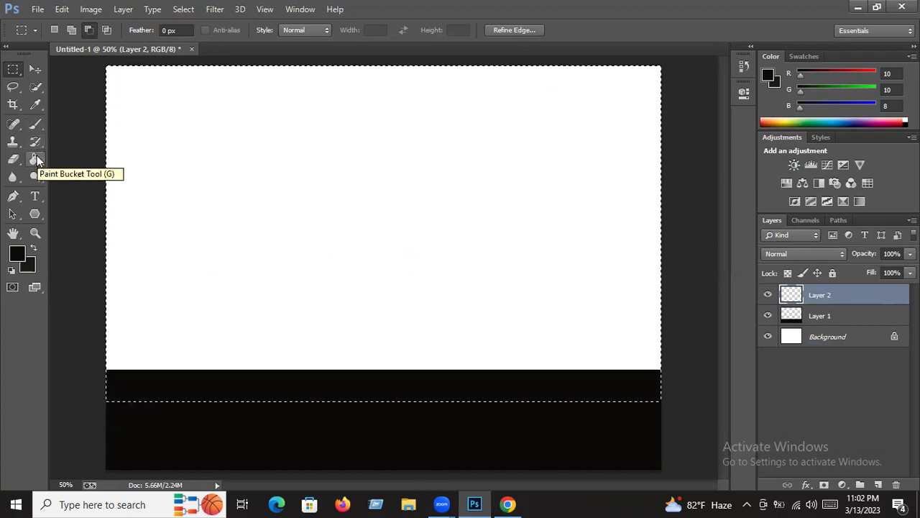
# Step: Switch to the Gradient Tool and open the Gradient Editor on the red-yellow-teal preset
pyautogui.click(37, 157)
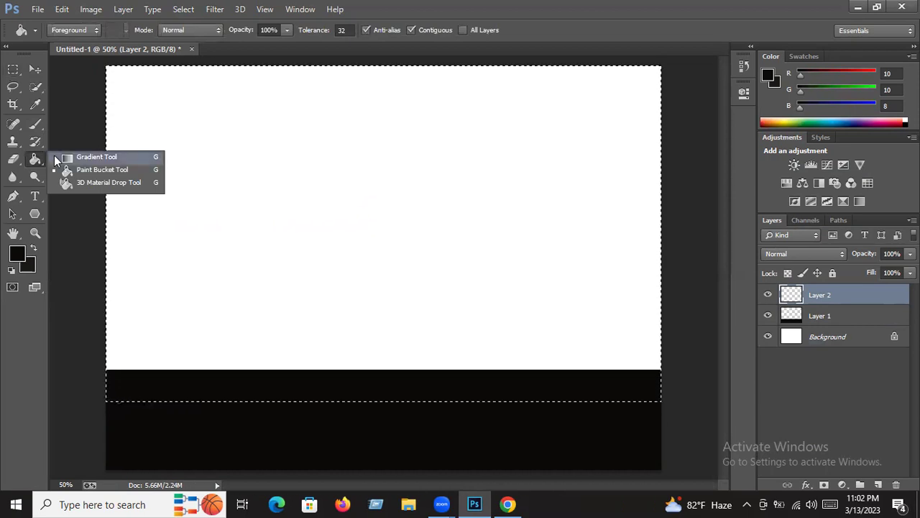
pyautogui.click(55, 157)
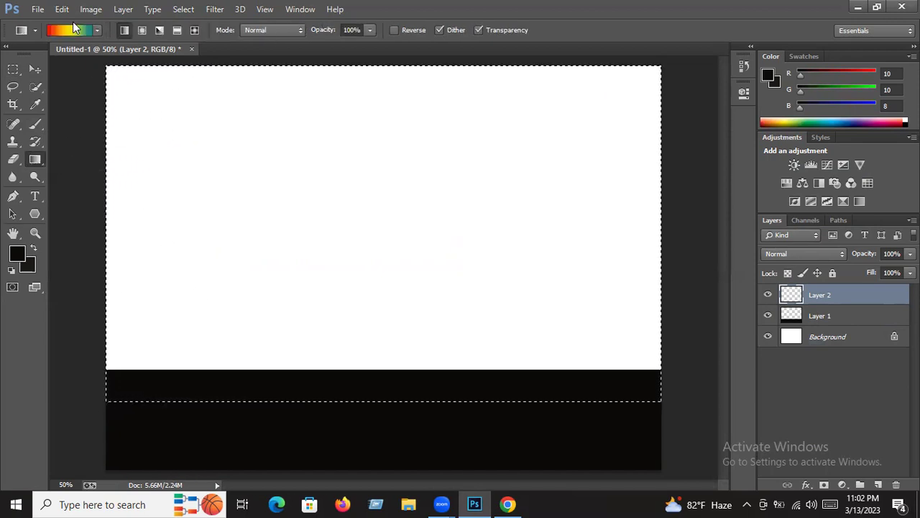
pyautogui.press('i')
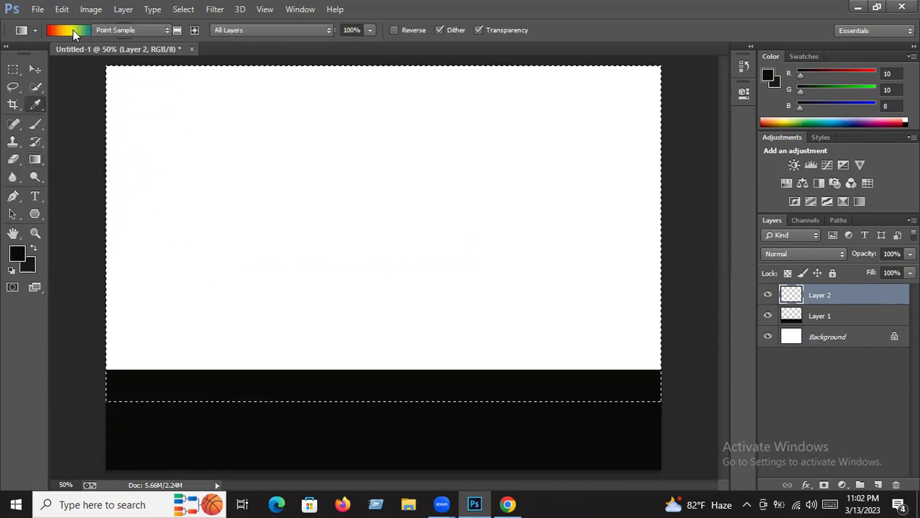
pyautogui.click(73, 29)
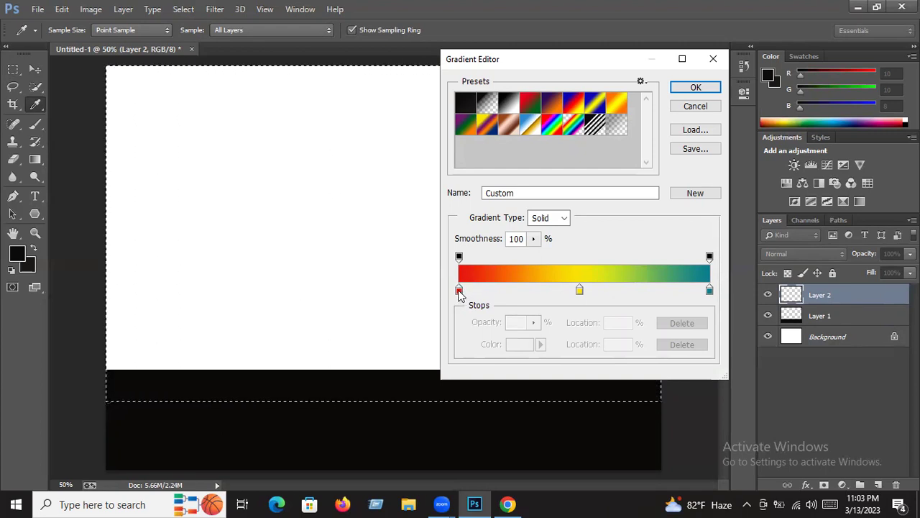
# Step: Keep the red stop colour, add and remove a trial stop, and accept the gradient
pyautogui.doubleClick(459, 290)
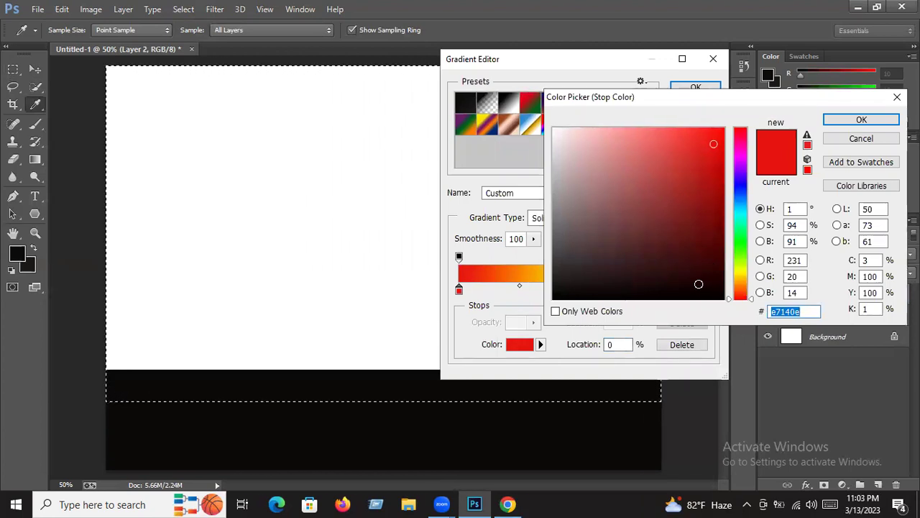
pyautogui.click(835, 118)
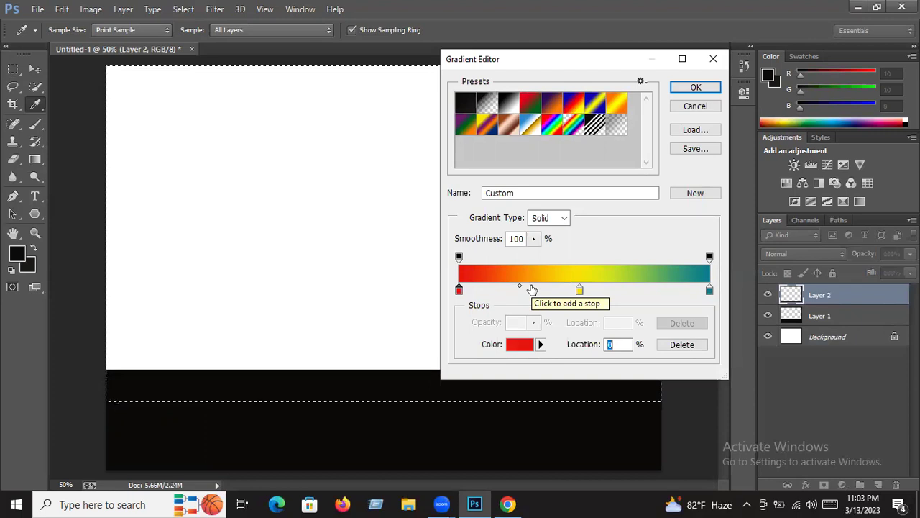
pyautogui.click(532, 289)
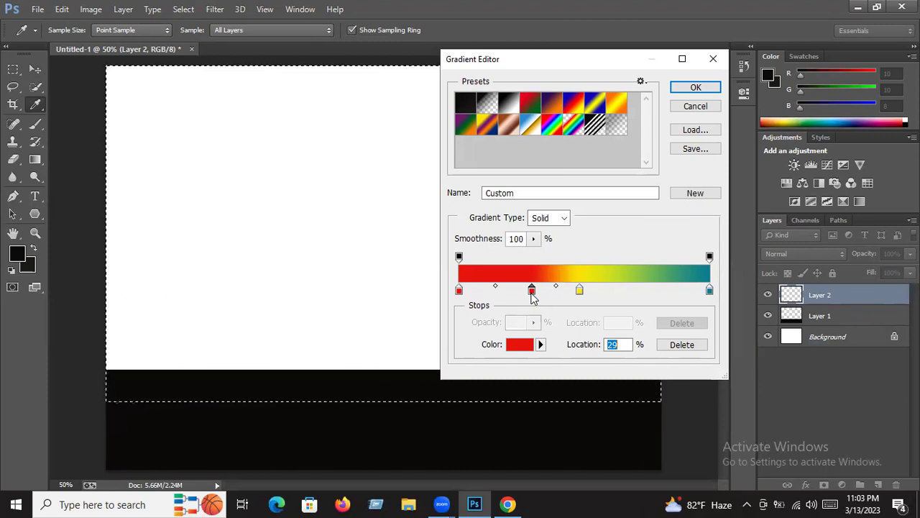
pyautogui.click(667, 347)
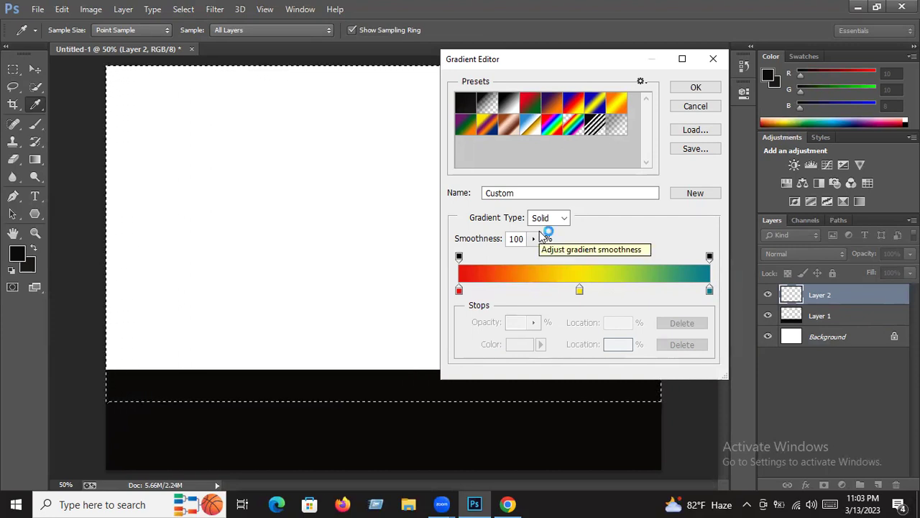
pyautogui.click(696, 90)
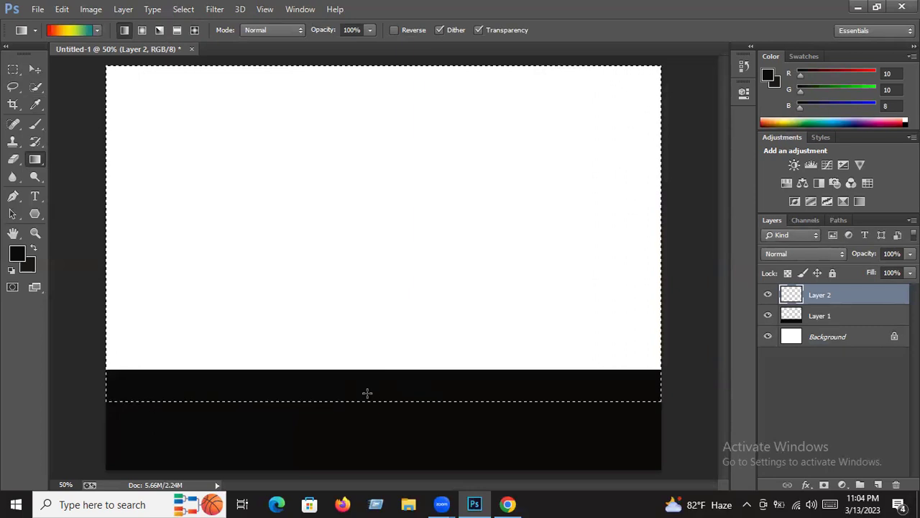
# Step: Try vertical, diagonal, radial and angle gradient fills across the sky selection
pyautogui.moveTo(362, 247); pyautogui.dragTo(366, 68)
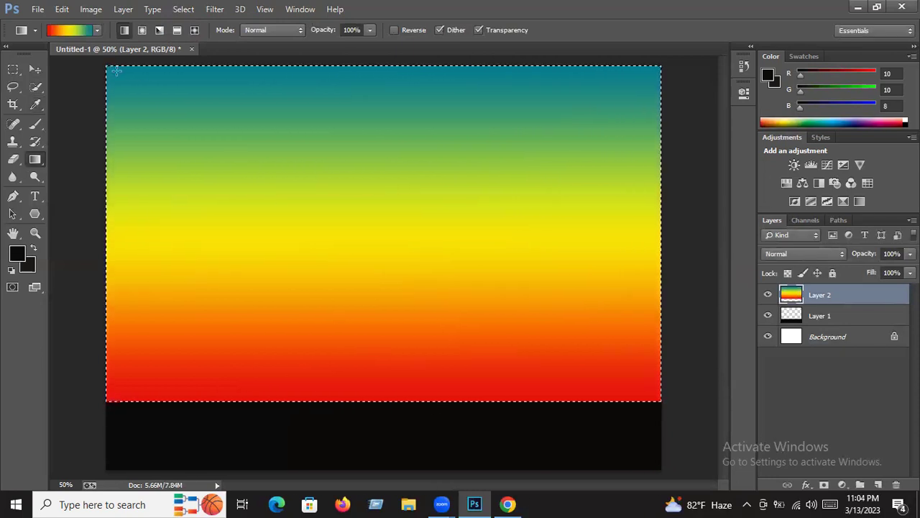
pyautogui.moveTo(126, 81); pyautogui.dragTo(645, 338)
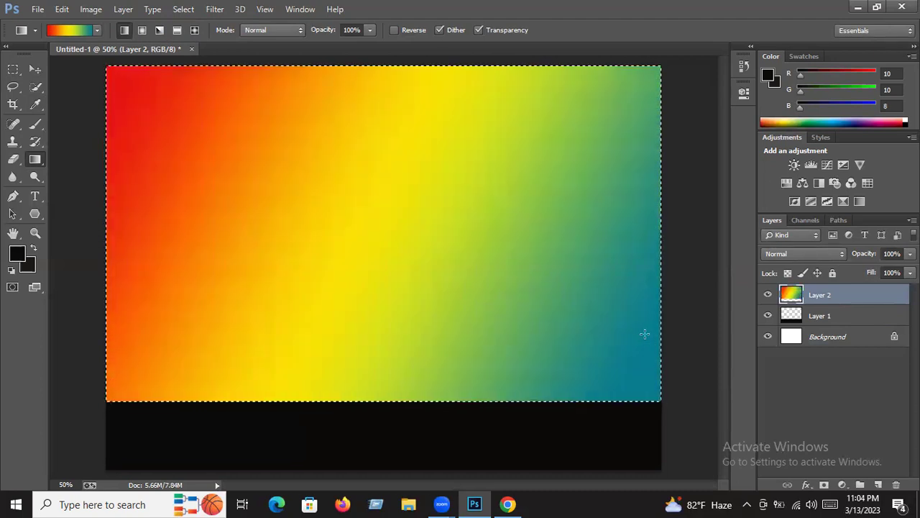
pyautogui.moveTo(645, 335)
pyautogui.mouseDown()
pyautogui.moveTo(430, 128)
pyautogui.moveTo(365, 86)
pyautogui.moveTo(410, 243)
pyautogui.moveTo(427, 366)
pyautogui.mouseUp()
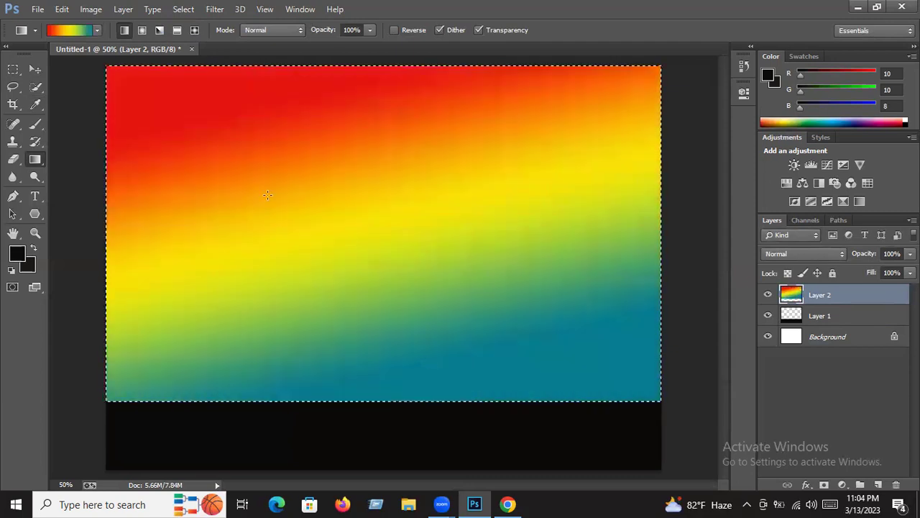
pyautogui.click(142, 30)
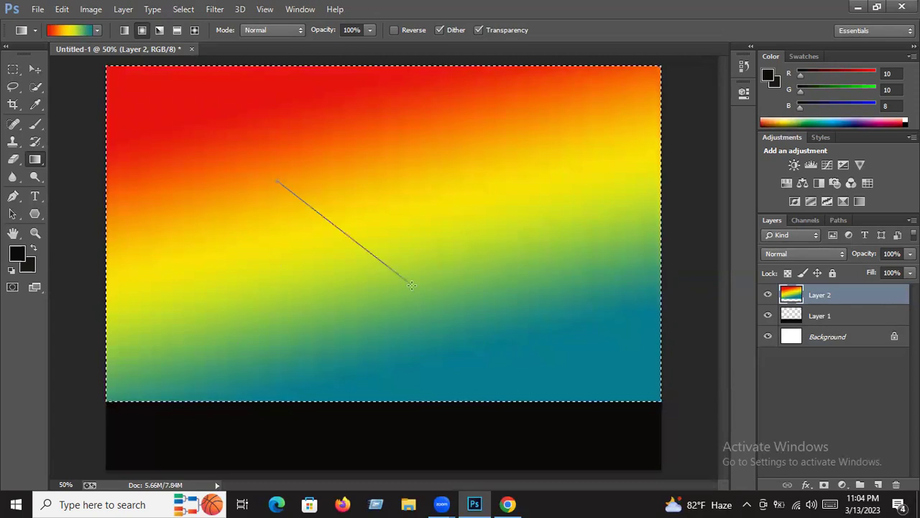
pyautogui.moveTo(277, 180); pyautogui.dragTo(486, 326)
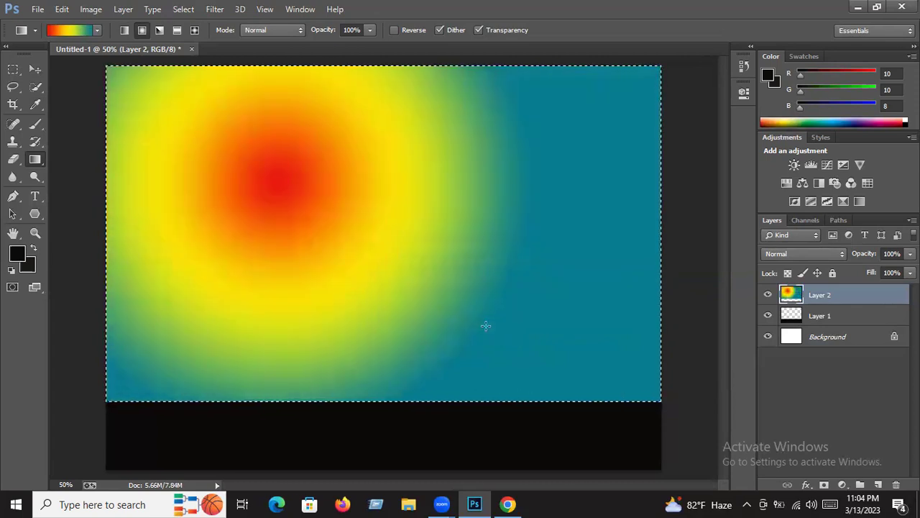
pyautogui.click(159, 32)
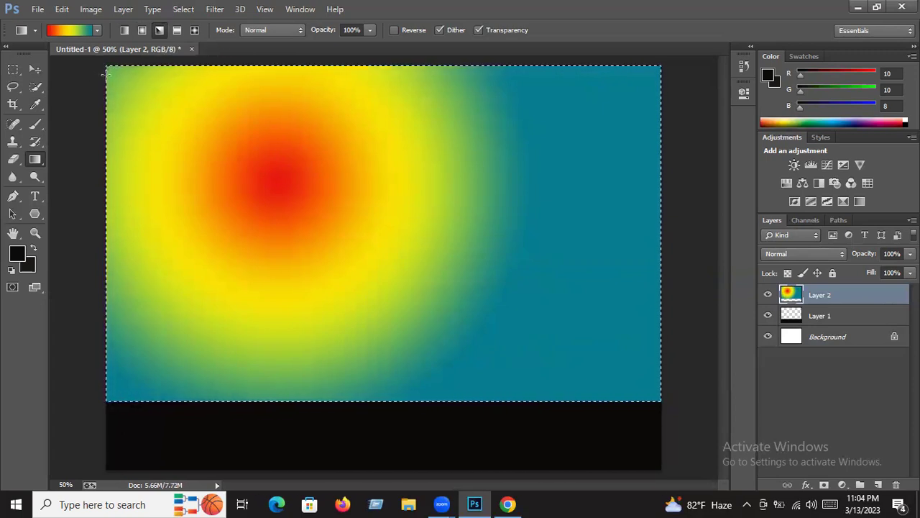
pyautogui.moveTo(108, 68); pyautogui.dragTo(335, 258)
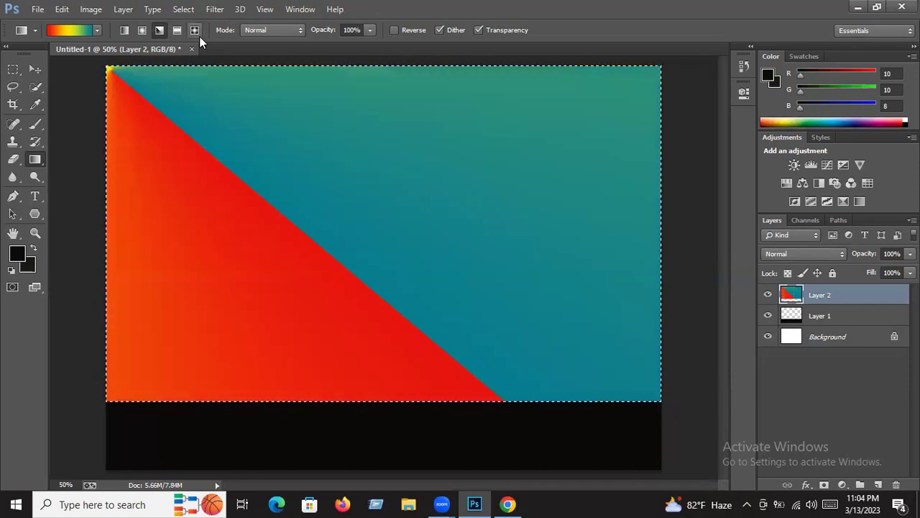
# Step: Try reflected and diamond gradients, then redraw a linear sky, teal top to red horizon
pyautogui.click(177, 30)
pyautogui.moveTo(475, 195); pyautogui.dragTo(298, 288)
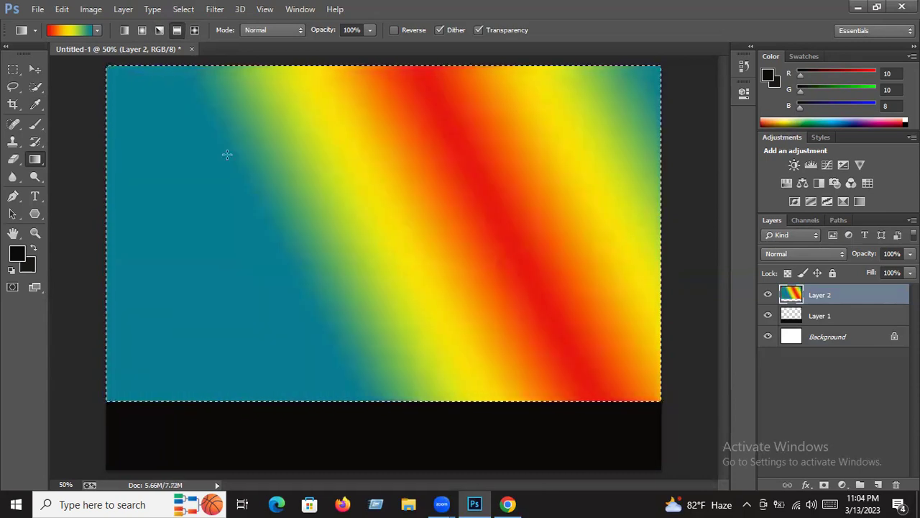
pyautogui.click(195, 33)
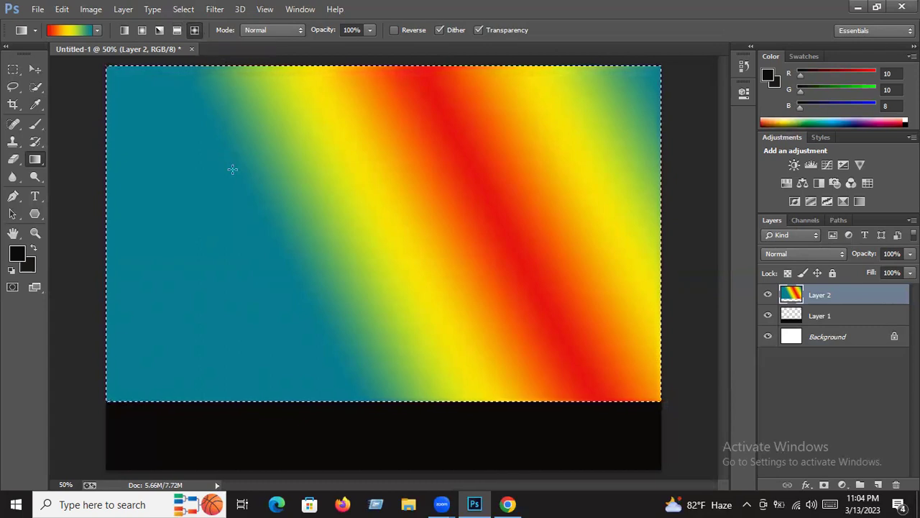
pyautogui.moveTo(195, 126)
pyautogui.mouseDown()
pyautogui.moveTo(277, 225)
pyautogui.moveTo(442, 272)
pyautogui.moveTo(319, 123)
pyautogui.mouseUp()
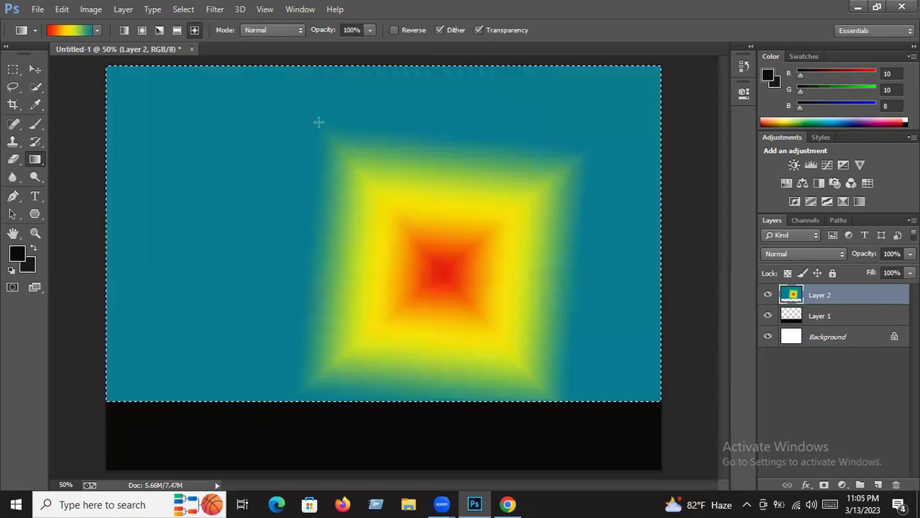
pyautogui.click(127, 36)
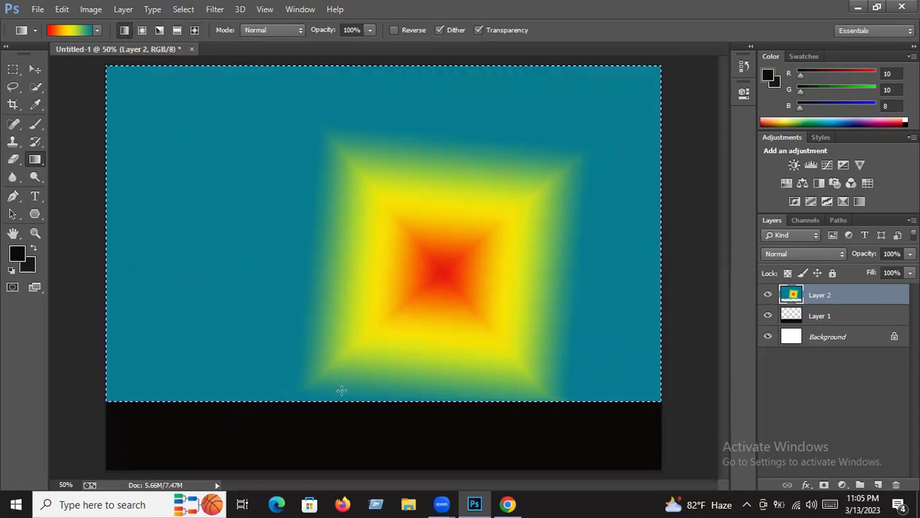
pyautogui.moveTo(342, 383); pyautogui.dragTo(336, 70)
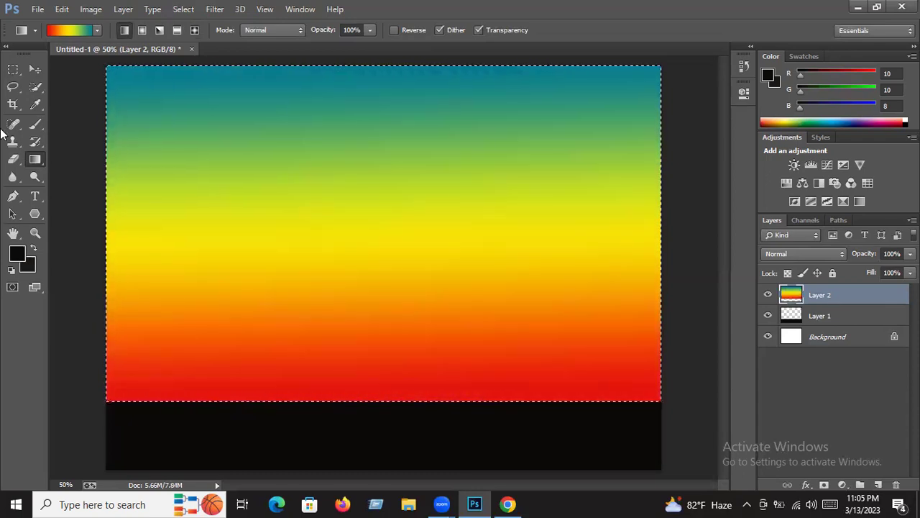
# Step: Switch to the Move tool and drop the sky selection
pyautogui.click(35, 72)
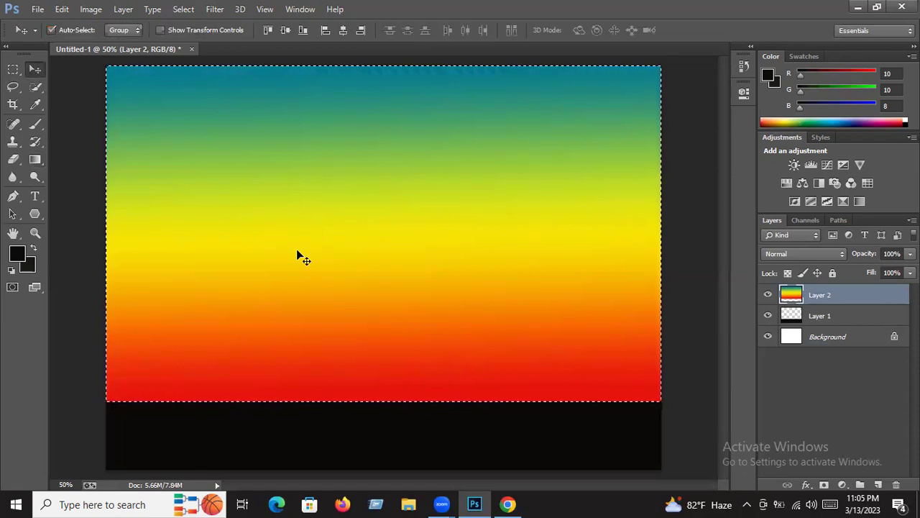
pyautogui.click(169, 8)
pyautogui.click(189, 36)
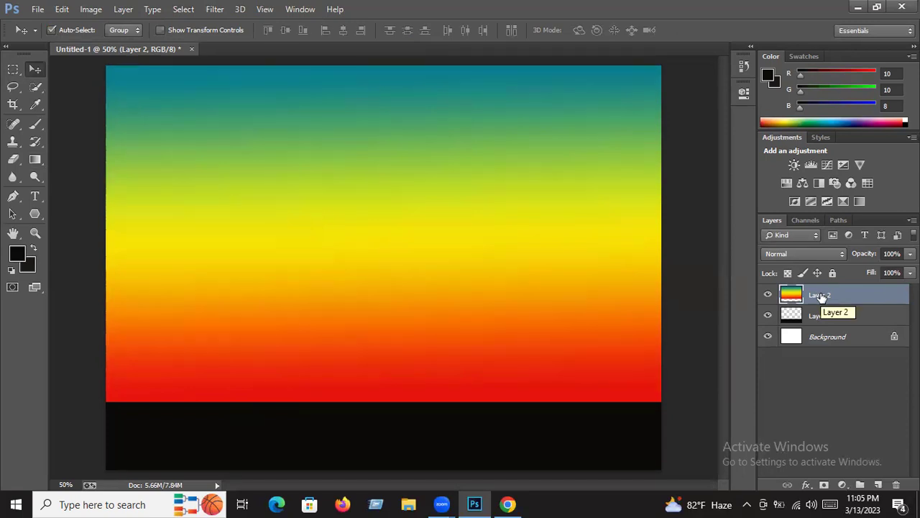
# Step: Move black ground Layer 1 above gradient Layer 2, then bring the Chrome reference forward
pyautogui.moveTo(820, 296); pyautogui.dragTo(821, 311)
pyautogui.moveTo(822, 317); pyautogui.dragTo(822, 325)
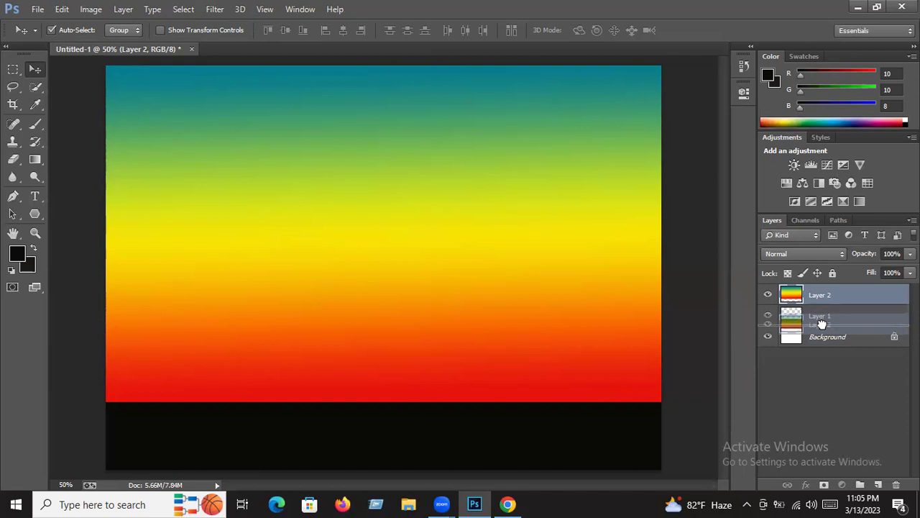
pyautogui.moveTo(822, 324); pyautogui.dragTo(822, 326)
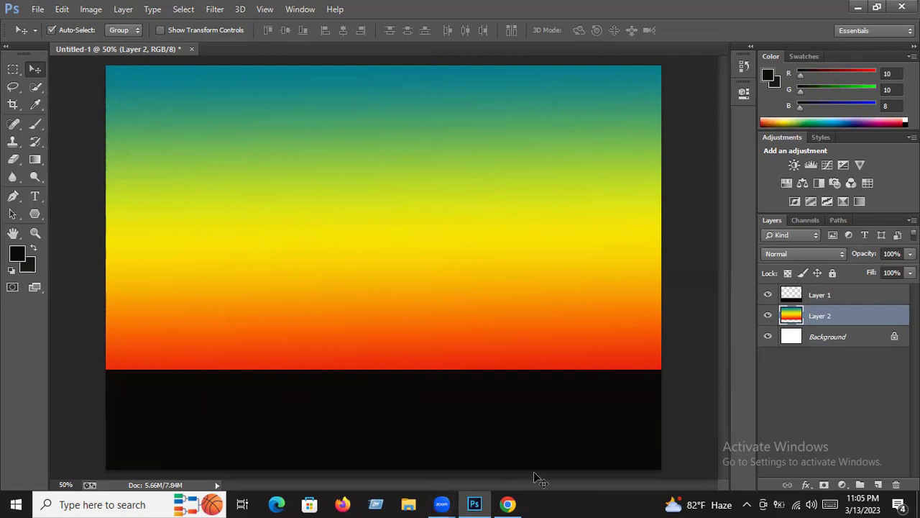
pyautogui.click(507, 504)
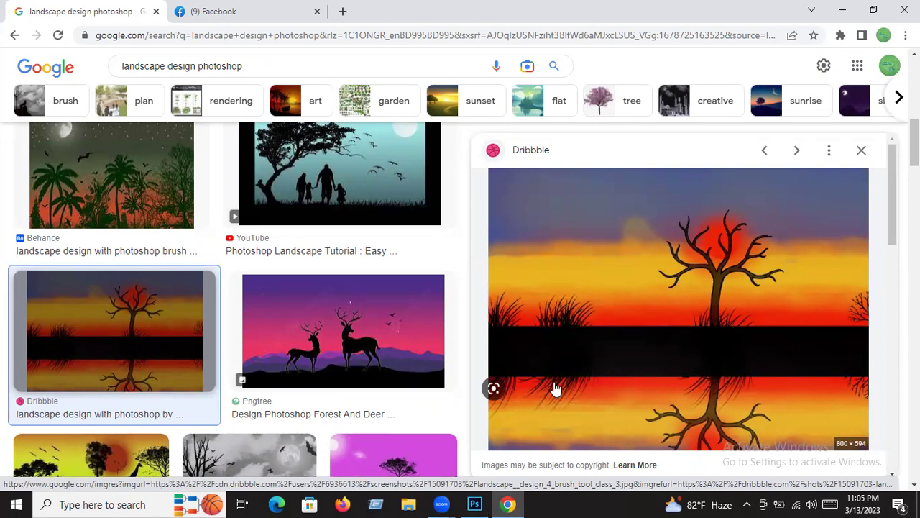
# Step: Return from the Chrome sunset reference to the Untitled-1 gradient canvas in Photoshop
pyautogui.click(475, 504)
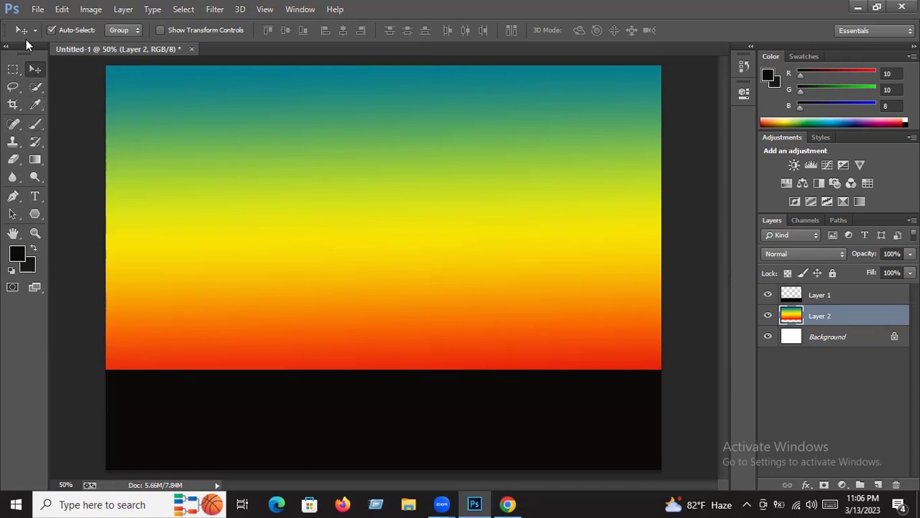
# Step: Choose the tree-shaped brush preset and resize it to 700 px
pyautogui.click(35, 124)
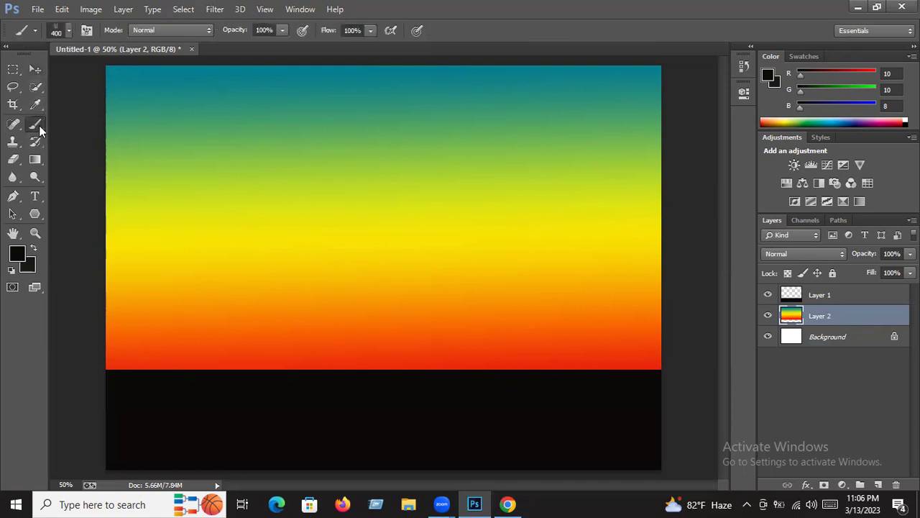
pyautogui.click(69, 28)
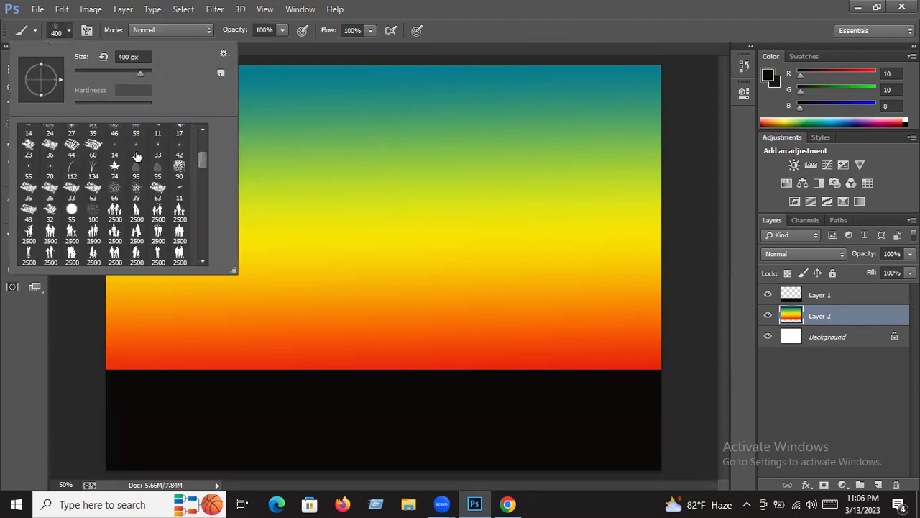
pyautogui.moveTo(205, 154); pyautogui.dragTo(207, 181)
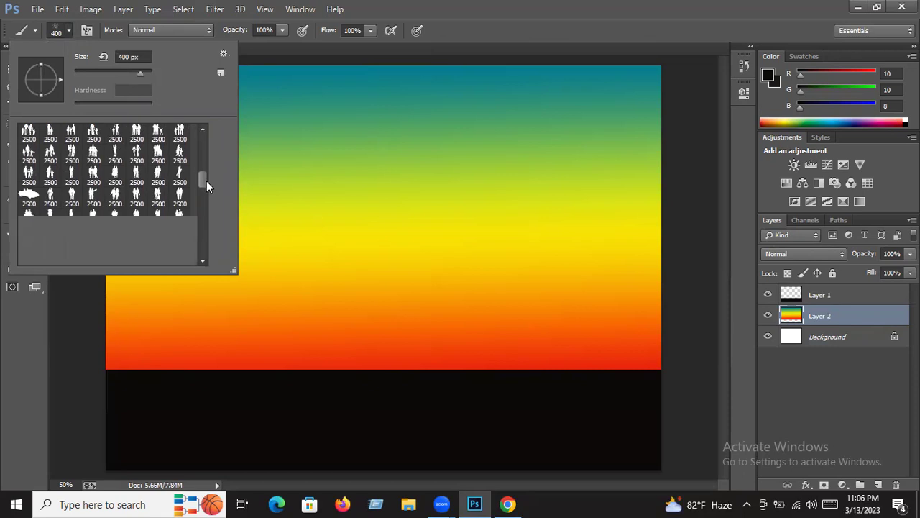
pyautogui.click(159, 194)
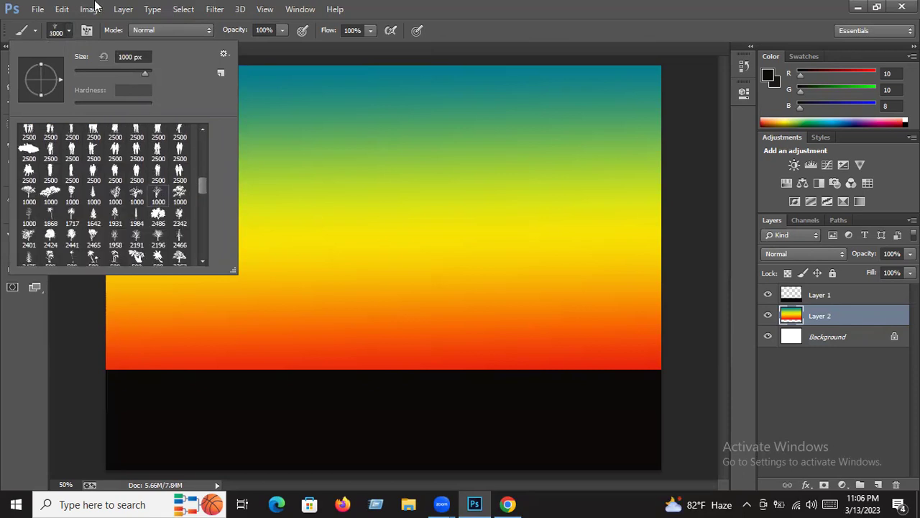
pyautogui.click(131, 57)
pyautogui.press('BackSpace')
pyautogui.press('BackSpace')
pyautogui.write('7')
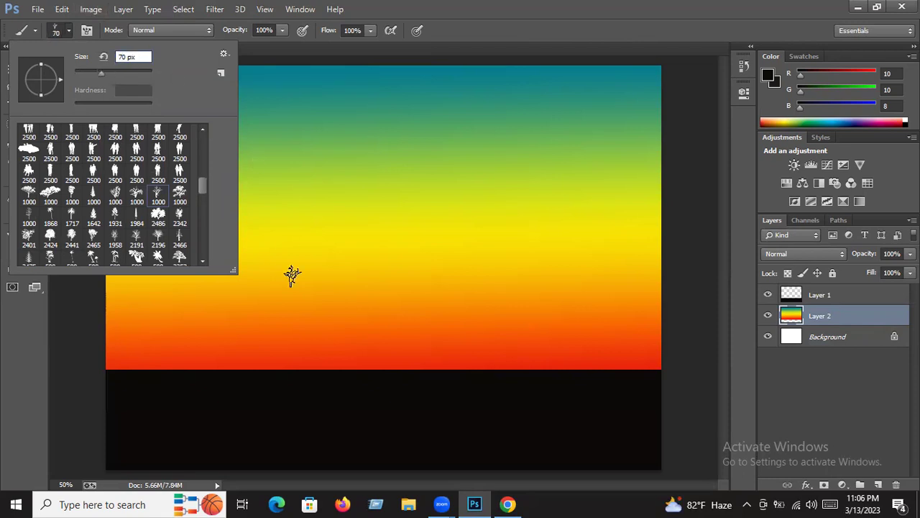
pyautogui.write('0')
pyautogui.click(68, 31)
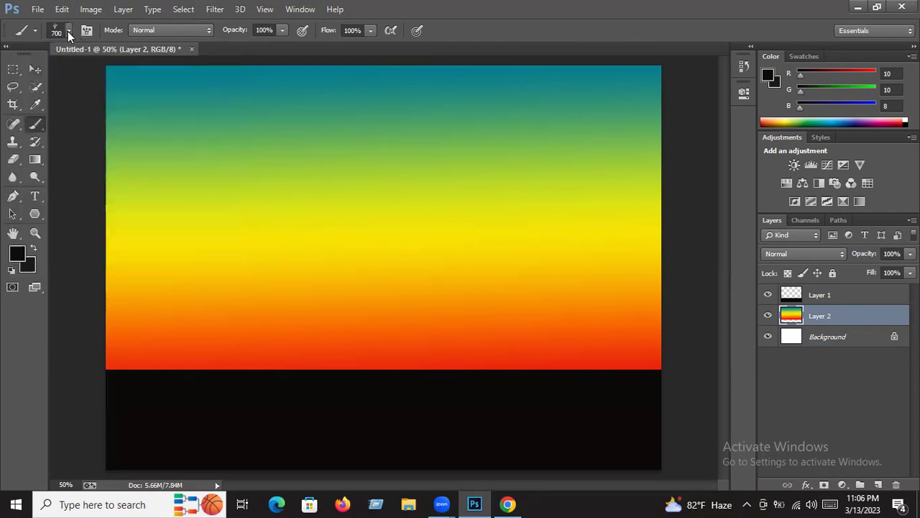
# Step: Stamp a black tree silhouette at the ground band's centre, then view the Chrome reference
pyautogui.click(404, 263)
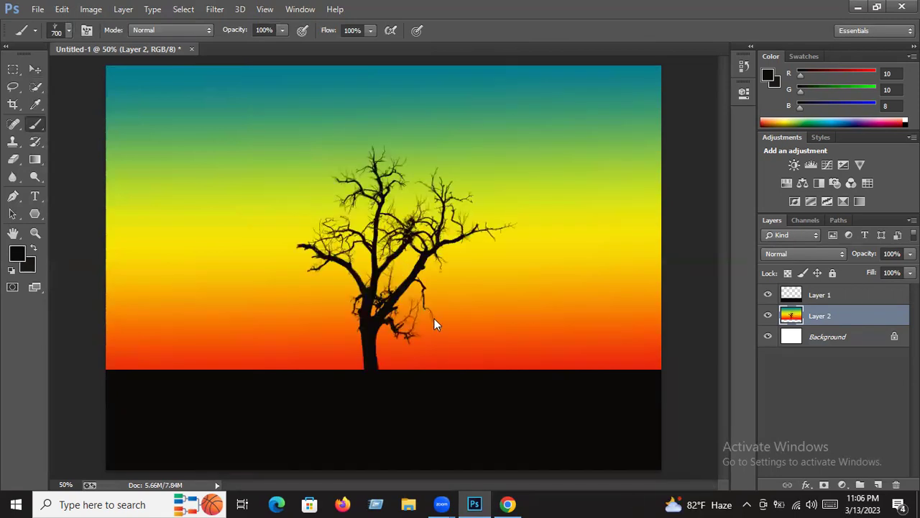
pyautogui.click(34, 69)
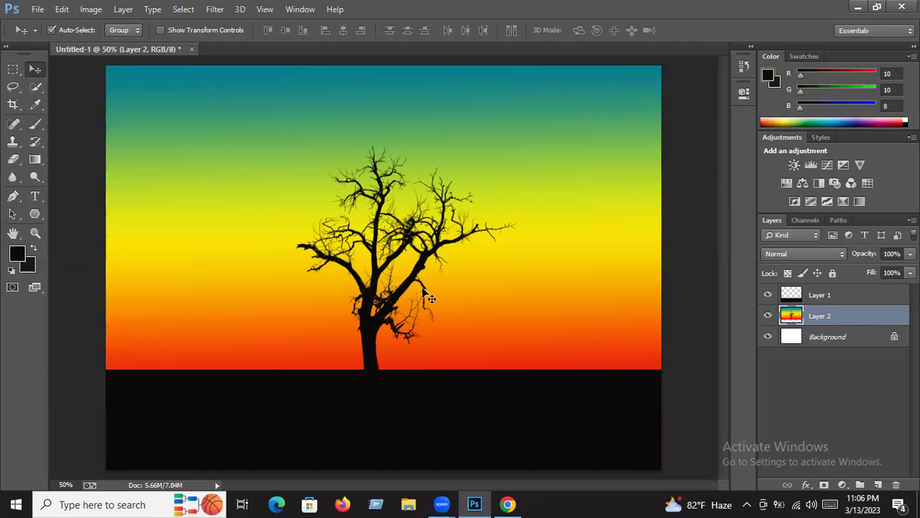
pyautogui.click(503, 503)
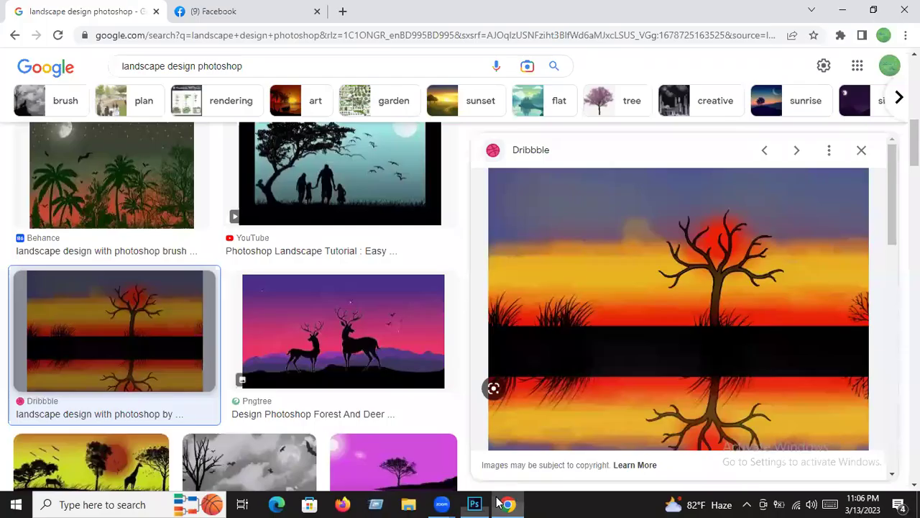
pyautogui.moveTo(474, 504)
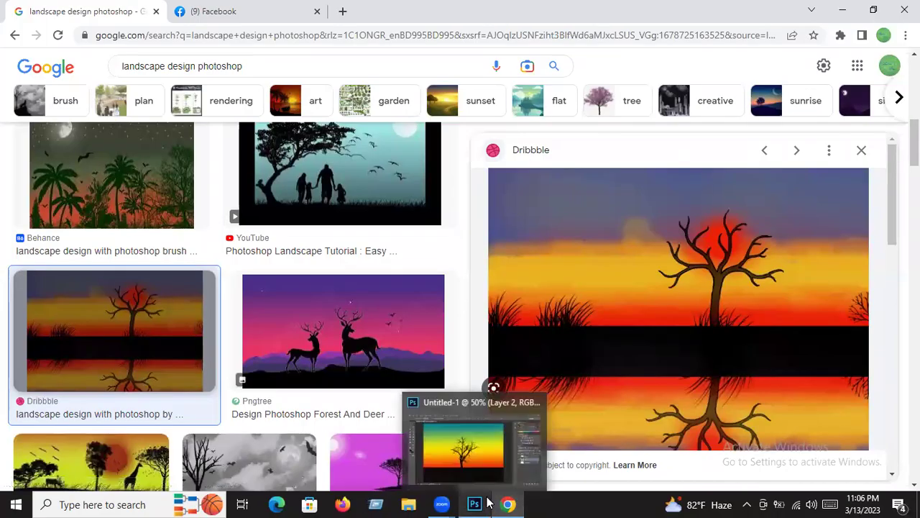
# Step: Draw a circular selection right of the tree on a new Layer 3
pyautogui.click(487, 501)
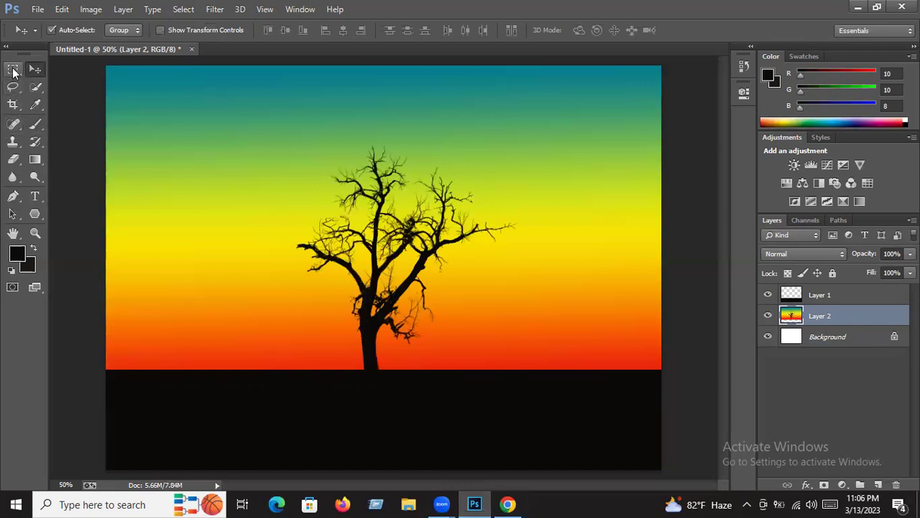
pyautogui.click(13, 69)
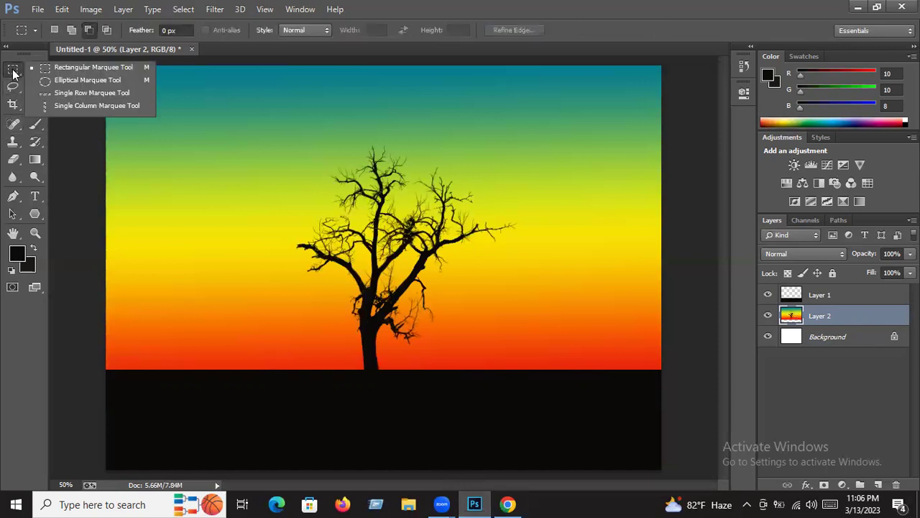
pyautogui.click(49, 79)
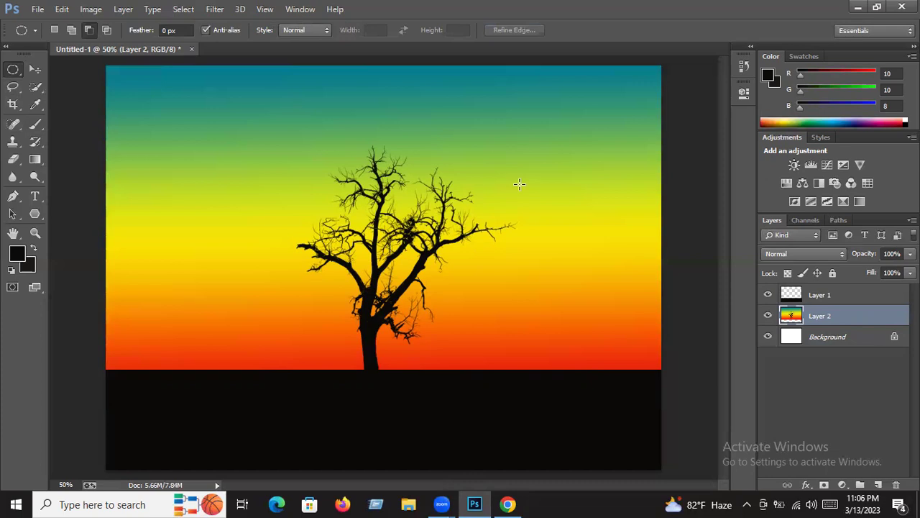
pyautogui.moveTo(520, 184)
pyautogui.mouseDown()
pyautogui.moveTo(594, 269)
pyautogui.moveTo(600, 265)
pyautogui.mouseUp()
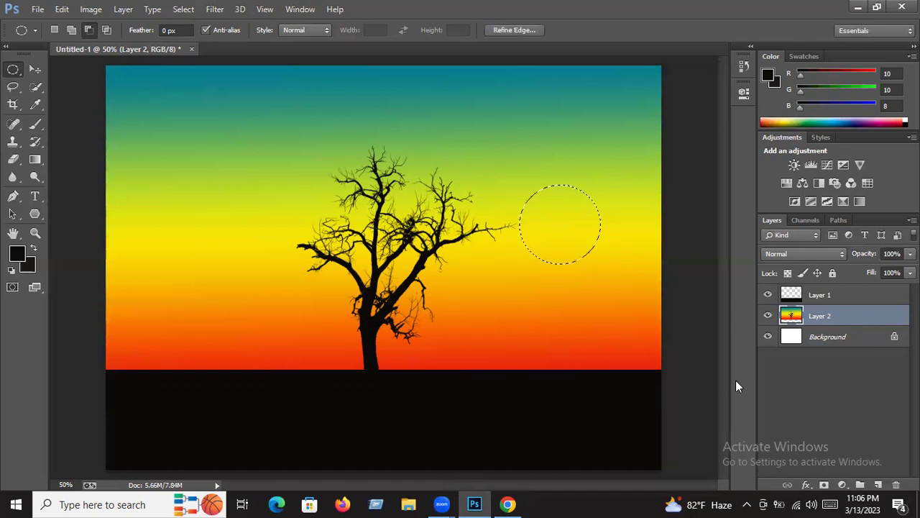
pyautogui.click(878, 485)
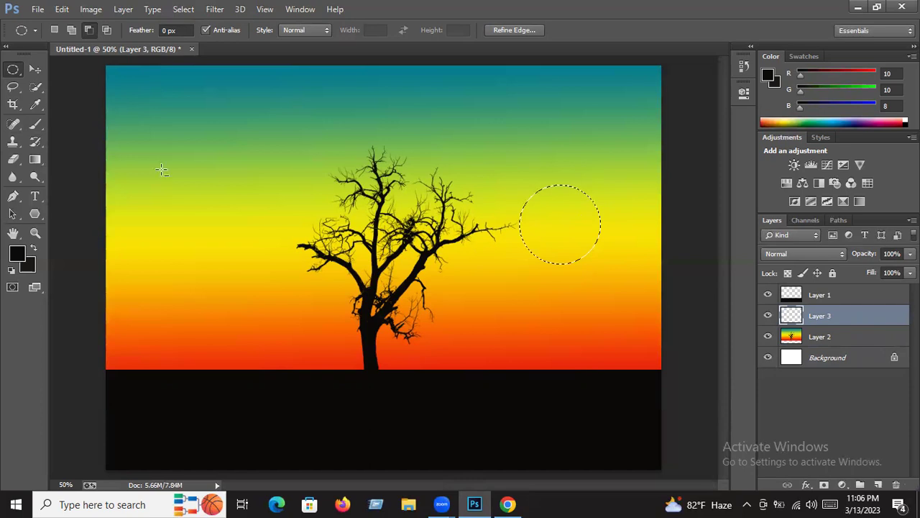
# Step: Fill the circle with orange-red d04007, deselect it, and check the Chrome reference
pyautogui.click(16, 252)
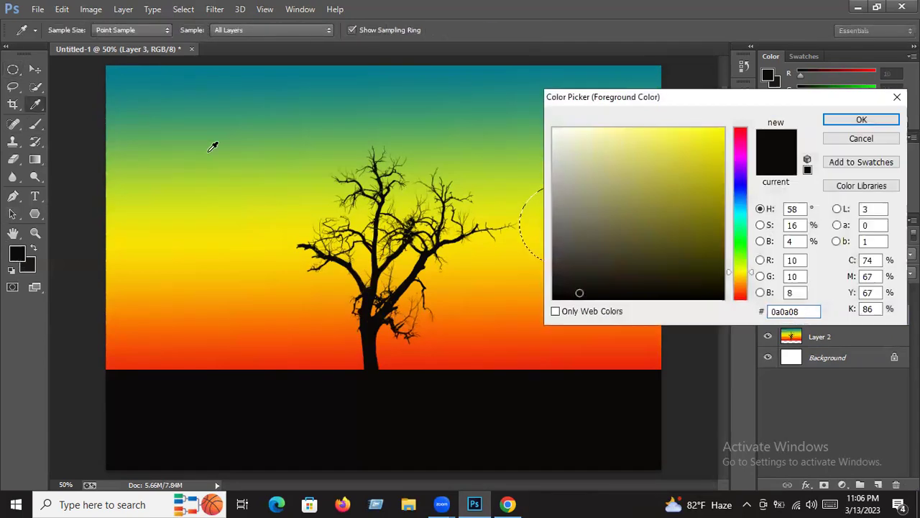
pyautogui.click(737, 292)
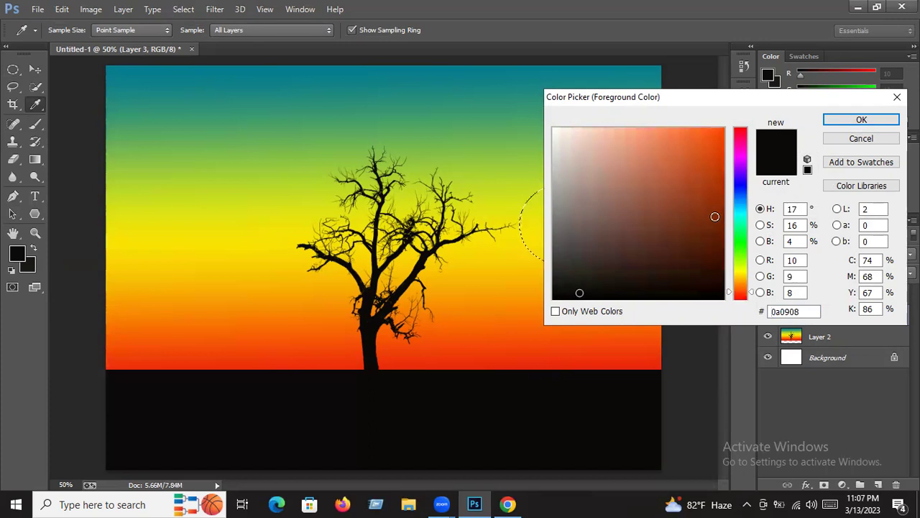
pyautogui.click(718, 159)
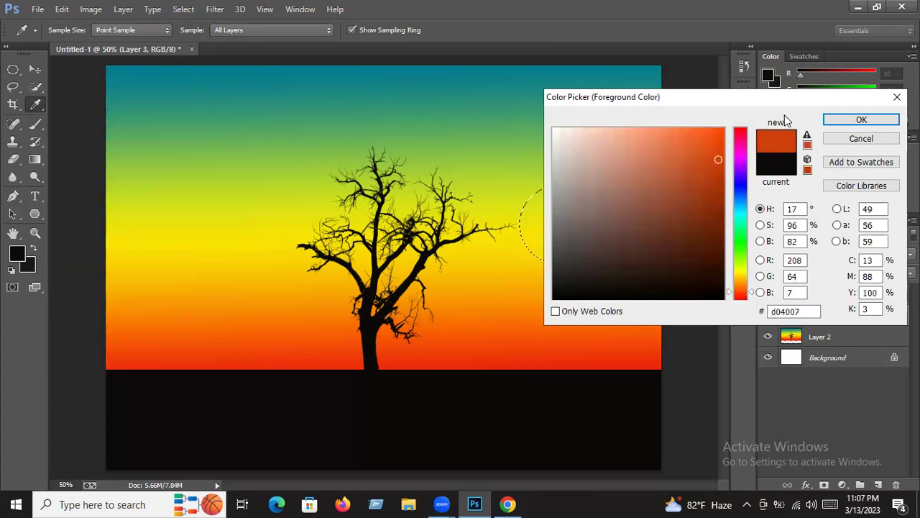
pyautogui.click(877, 119)
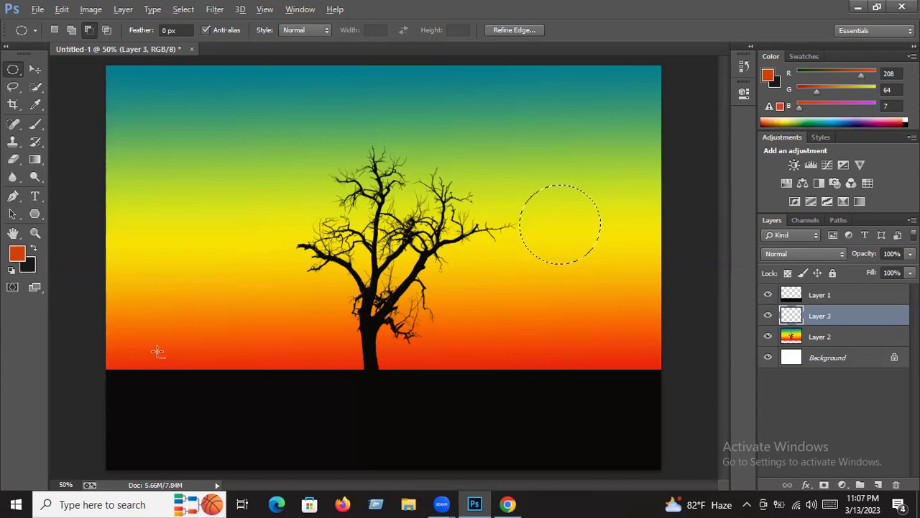
pyautogui.hotkey('alt', 'BackSpace')
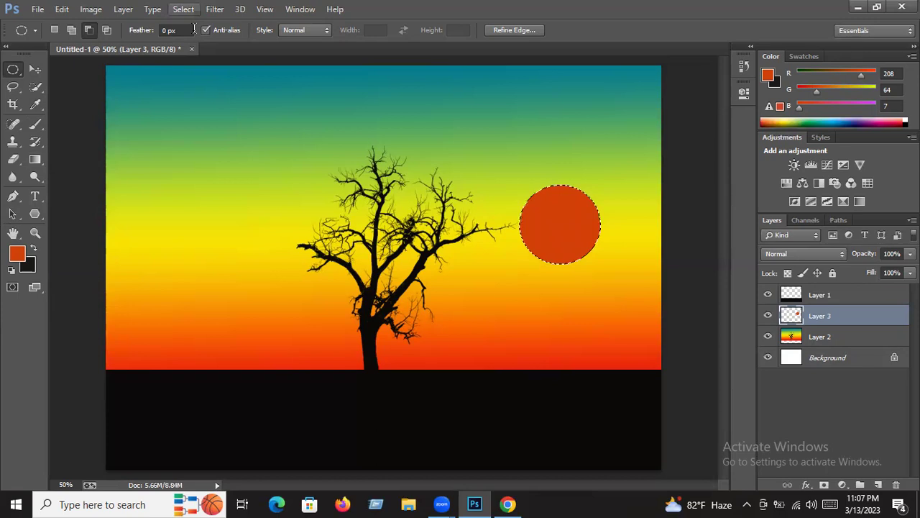
pyautogui.click(184, 9)
pyautogui.click(198, 38)
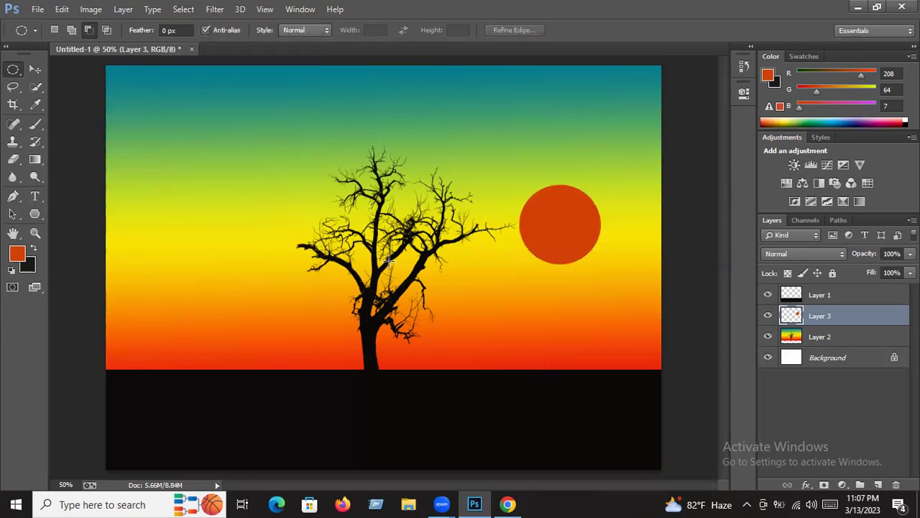
pyautogui.click(523, 503)
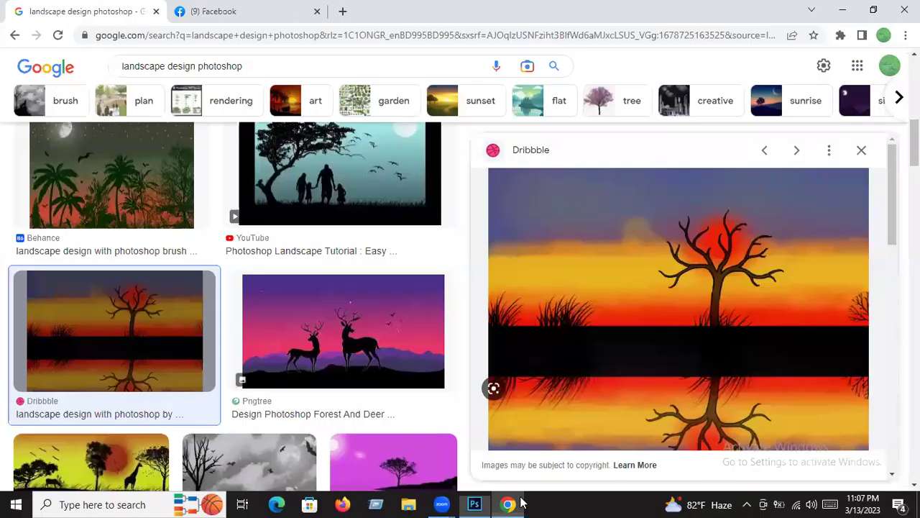
# Step: Back in Photoshop, pick the Soft Round brush preset and size it to 400 px
pyautogui.click(475, 504)
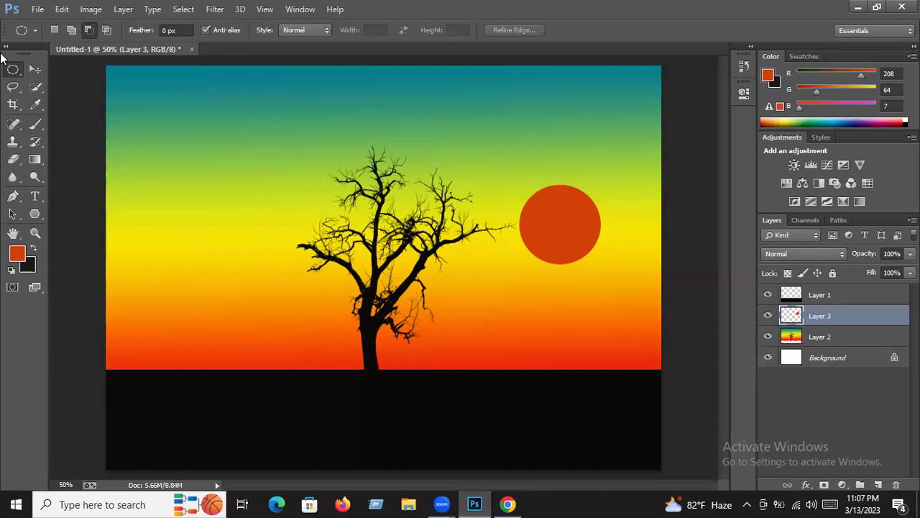
pyautogui.click(38, 128)
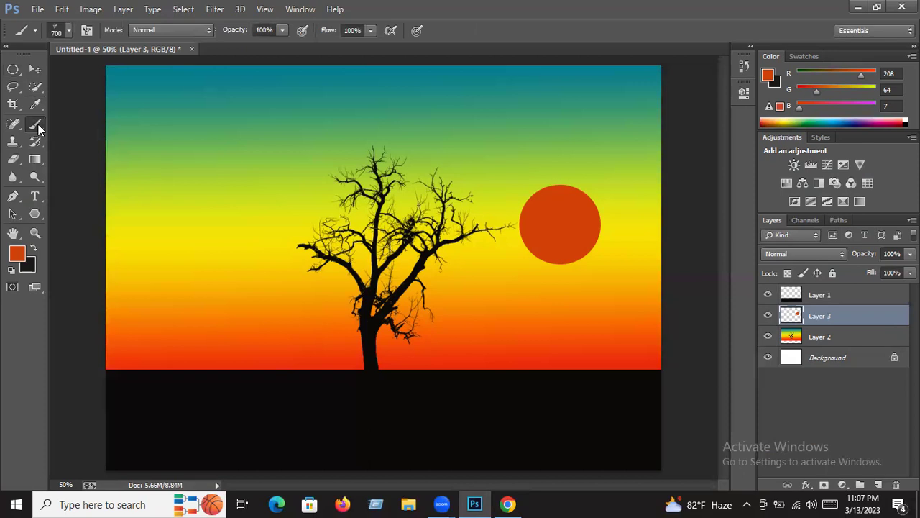
pyautogui.click(69, 30)
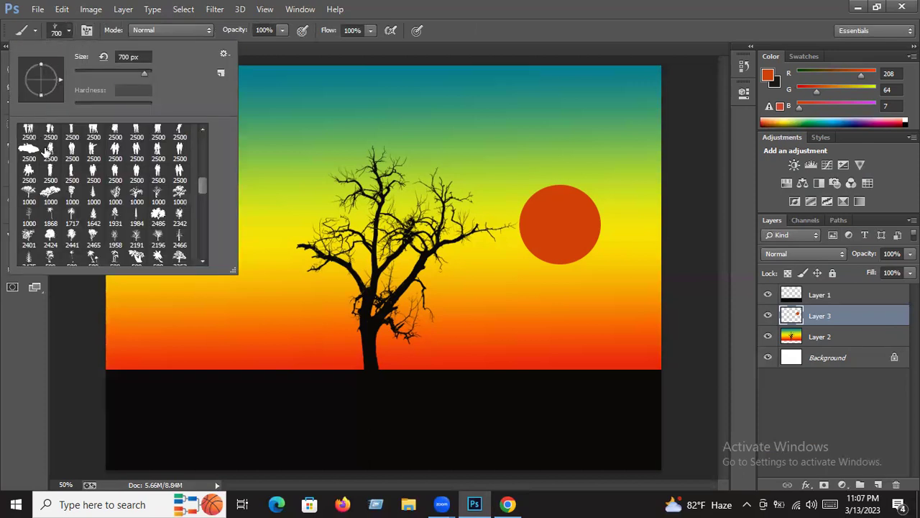
pyautogui.scroll(1, 201, 185)
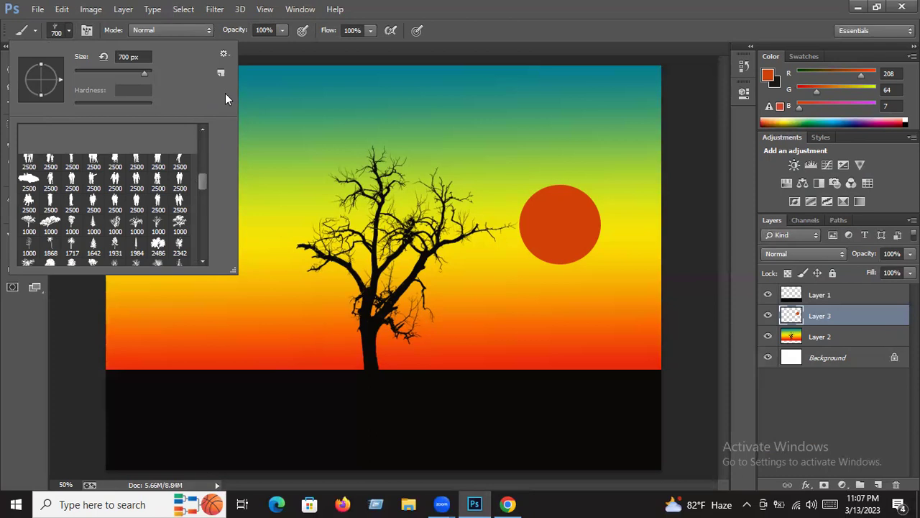
pyautogui.moveTo(204, 182); pyautogui.dragTo(195, 133)
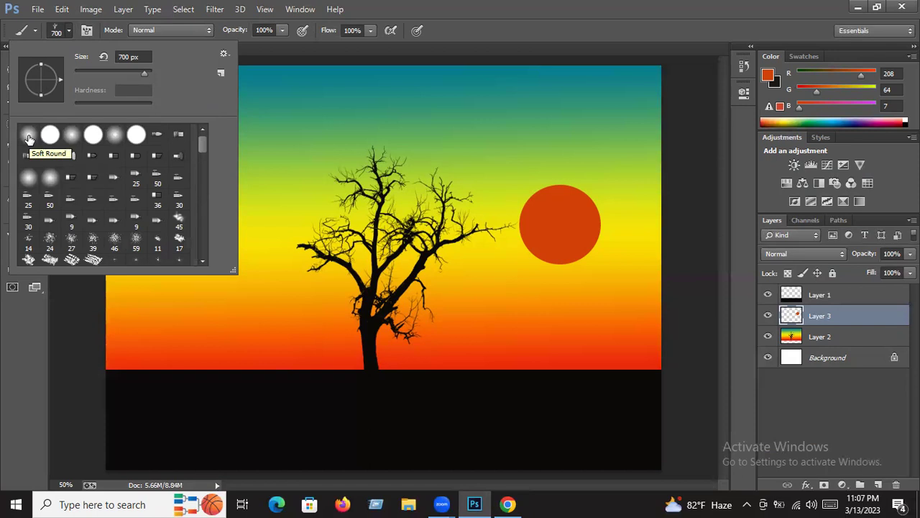
pyautogui.click(29, 137)
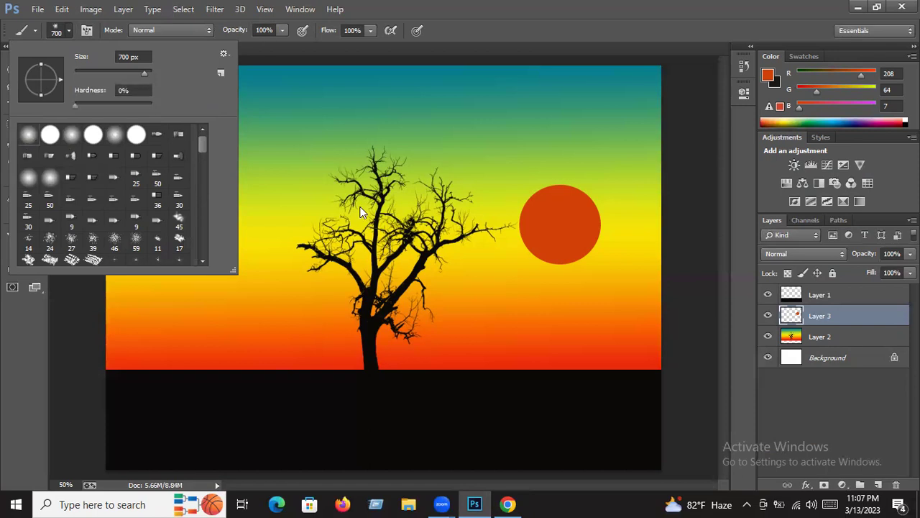
pyautogui.click(121, 57)
pyautogui.write('400')
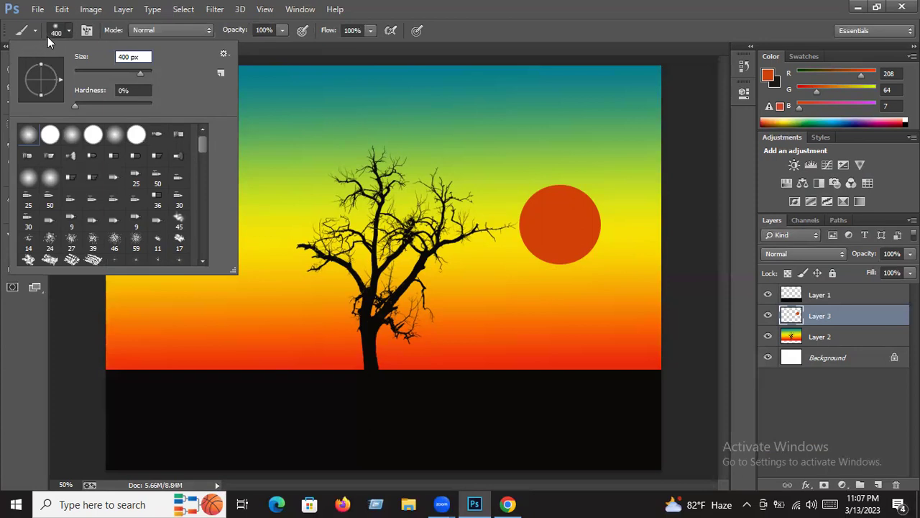
pyautogui.click(69, 30)
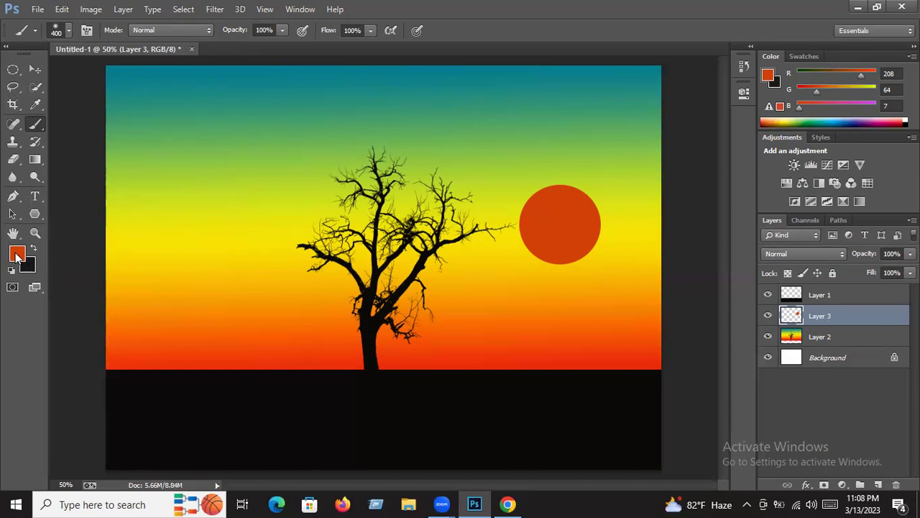
# Step: Try a lighter orange glow over the sun, then undo it
pyautogui.click(17, 256)
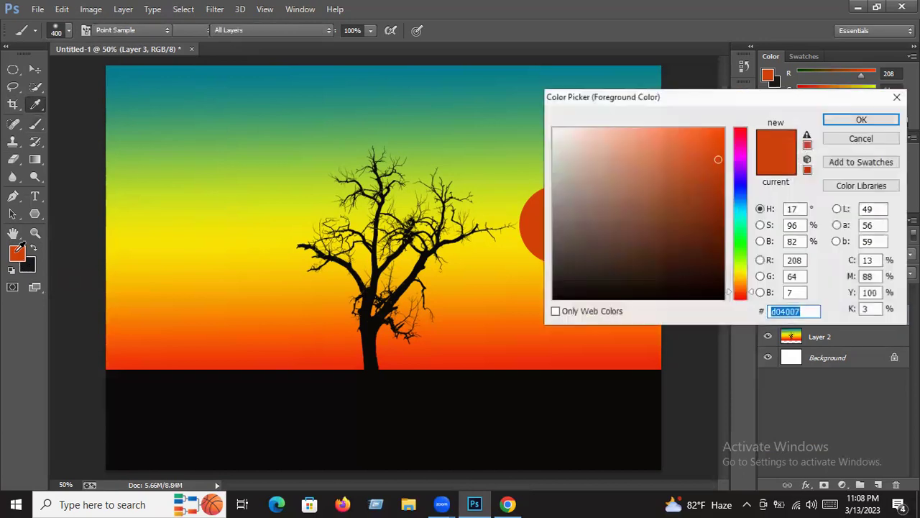
pyautogui.click(661, 136)
pyautogui.click(880, 120)
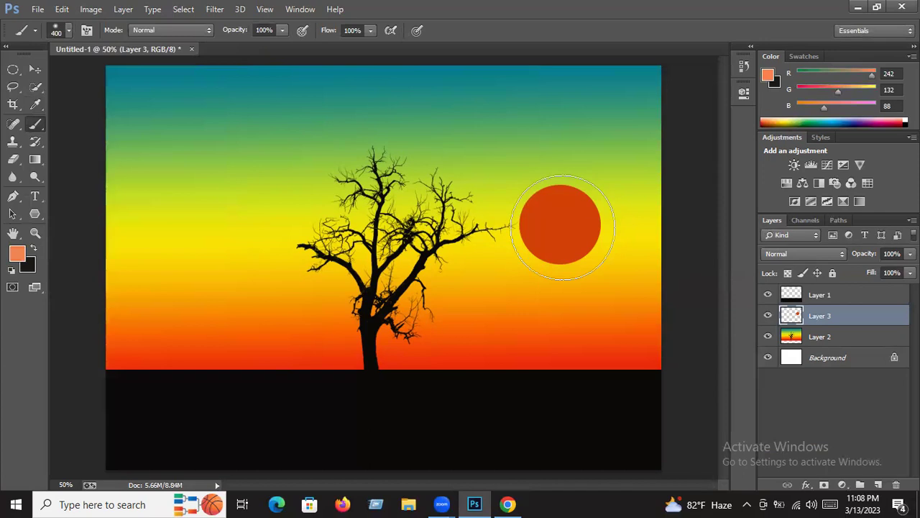
pyautogui.click(561, 224)
pyautogui.click(560, 224)
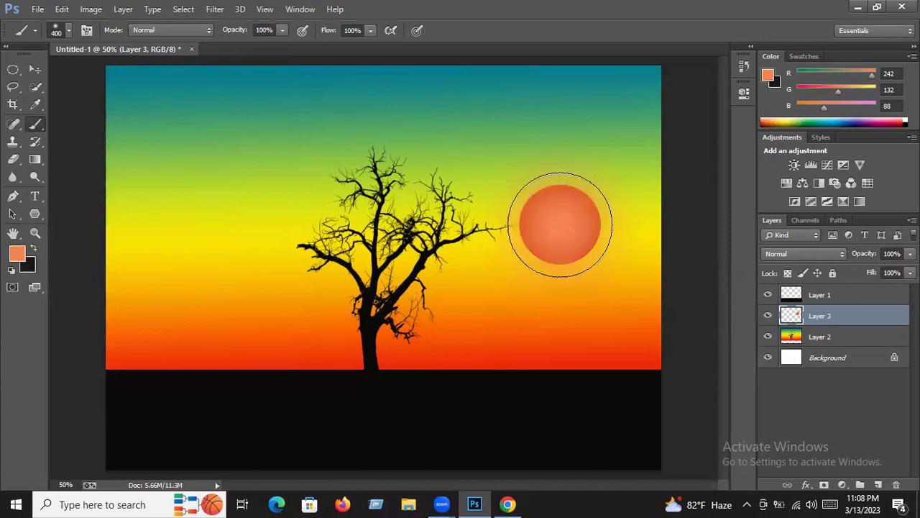
pyautogui.hotkey('ctrl', 'z')
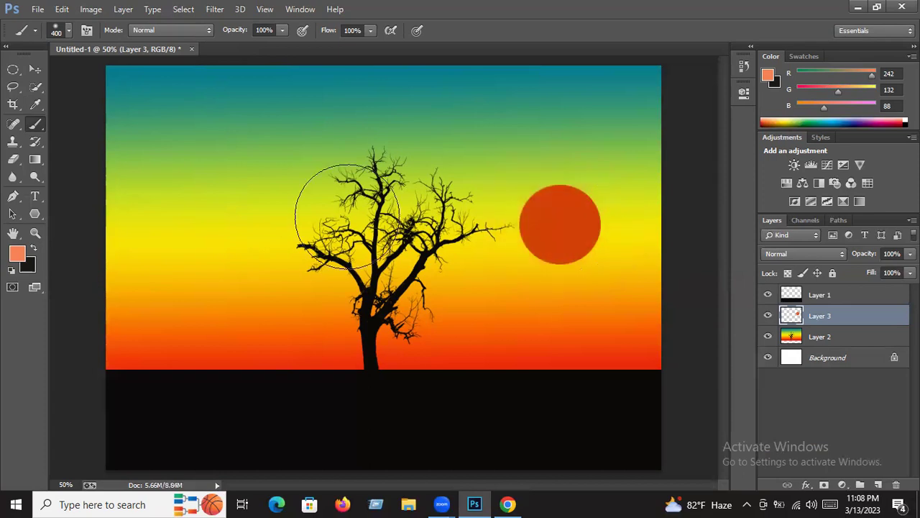
# Step: Paint a soft darker orange b53d0d glow around the sun with two dabs
pyautogui.click(17, 253)
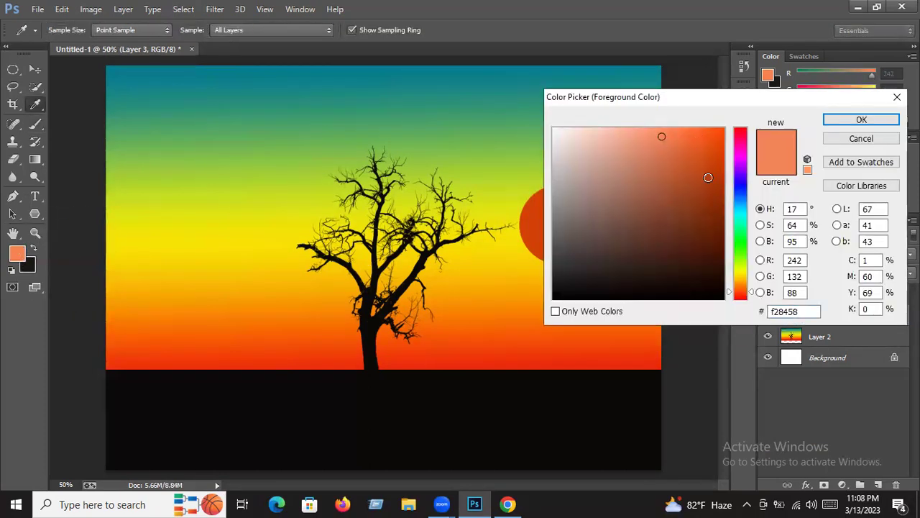
pyautogui.click(711, 177)
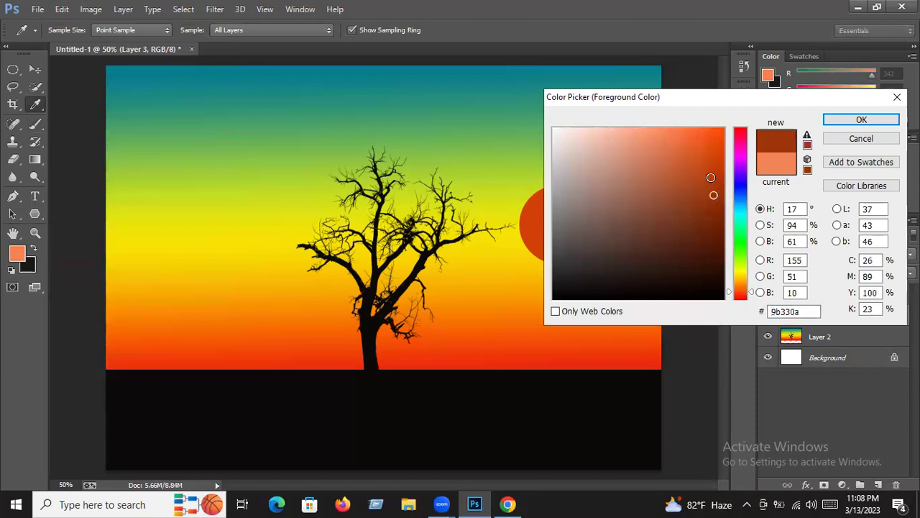
pyautogui.click(861, 119)
pyautogui.press('b')
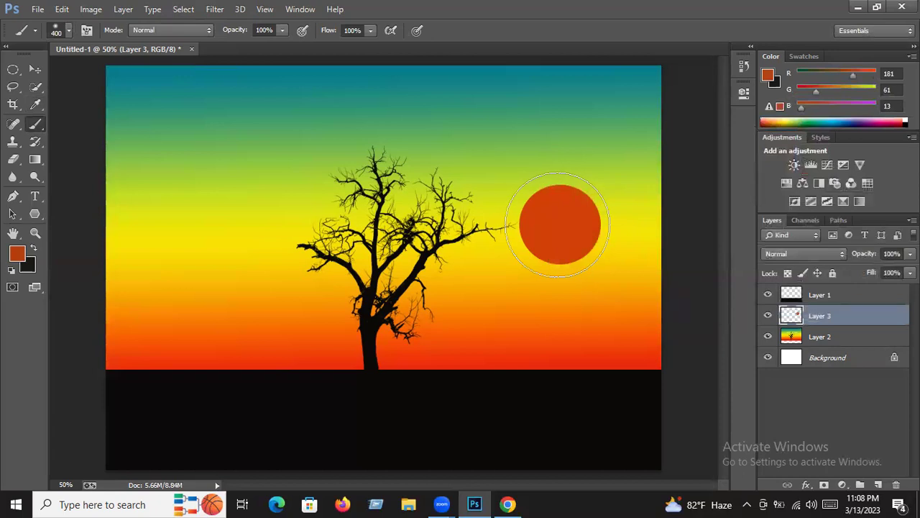
pyautogui.click(560, 223)
pyautogui.click(560, 224)
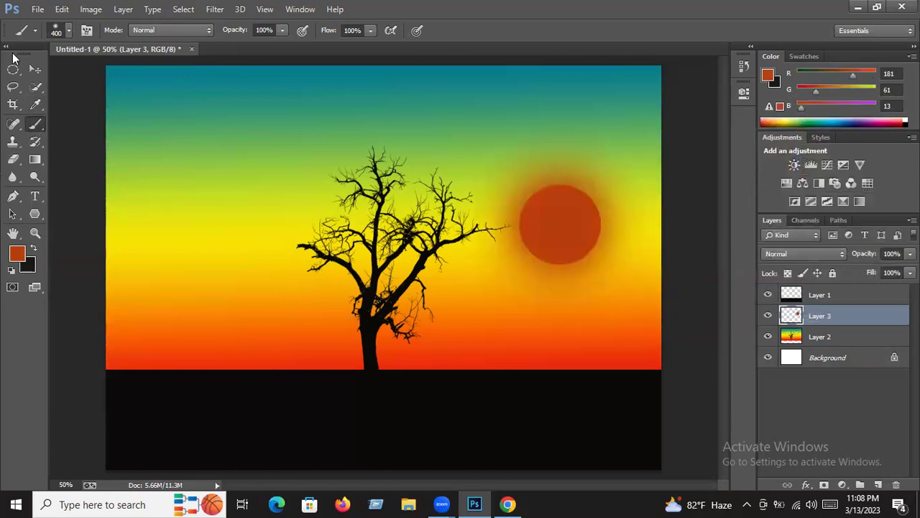
pyautogui.click(35, 70)
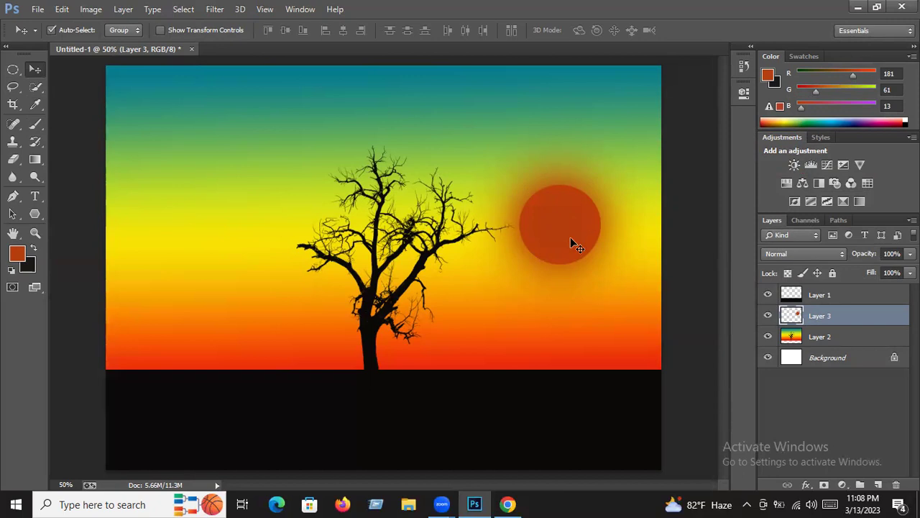
# Step: Drag the sun onto the tree top and try reordering Layer 3 below Layer 2 and back
pyautogui.moveTo(570, 238); pyautogui.dragTo(422, 227)
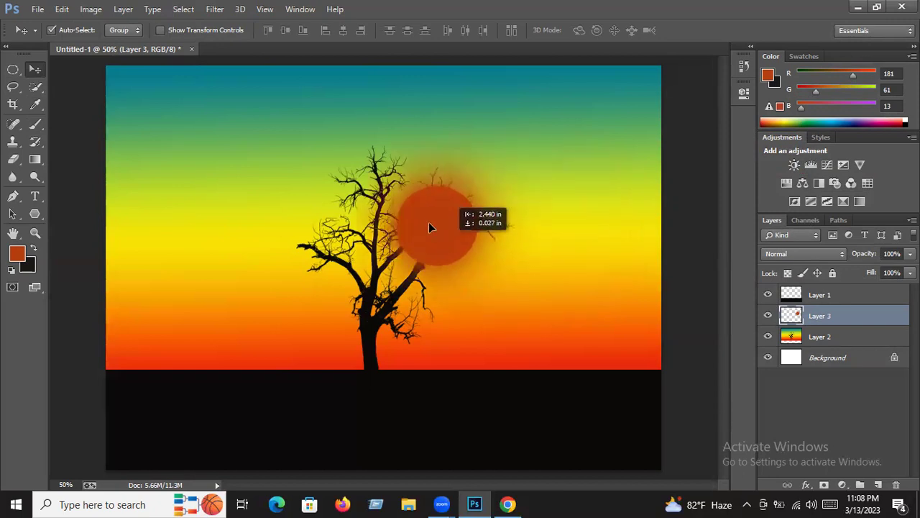
pyautogui.moveTo(423, 226); pyautogui.dragTo(426, 238)
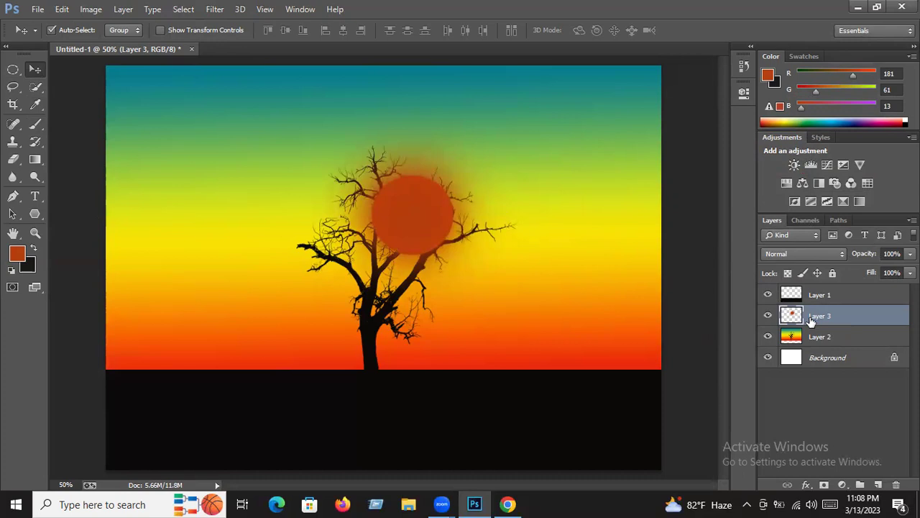
pyautogui.moveTo(811, 320); pyautogui.dragTo(812, 352)
pyautogui.moveTo(812, 316); pyautogui.dragTo(813, 349)
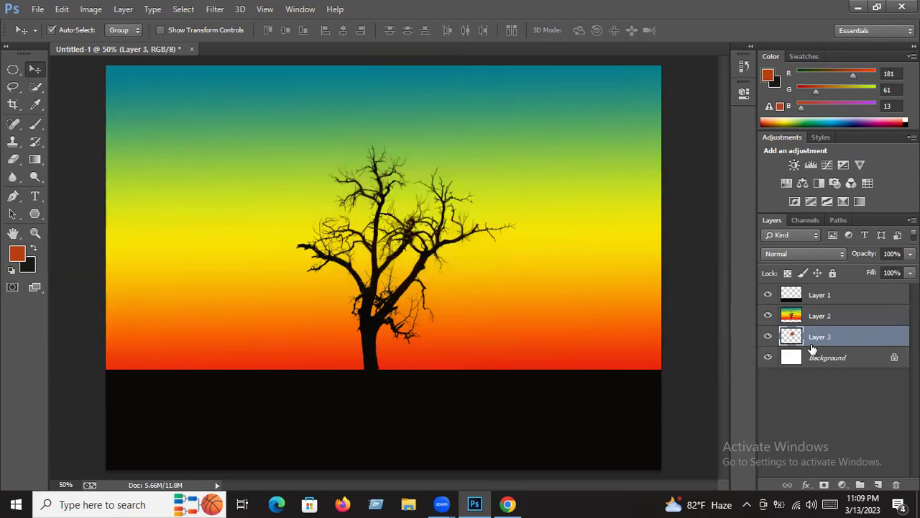
pyautogui.moveTo(813, 349); pyautogui.dragTo(812, 320)
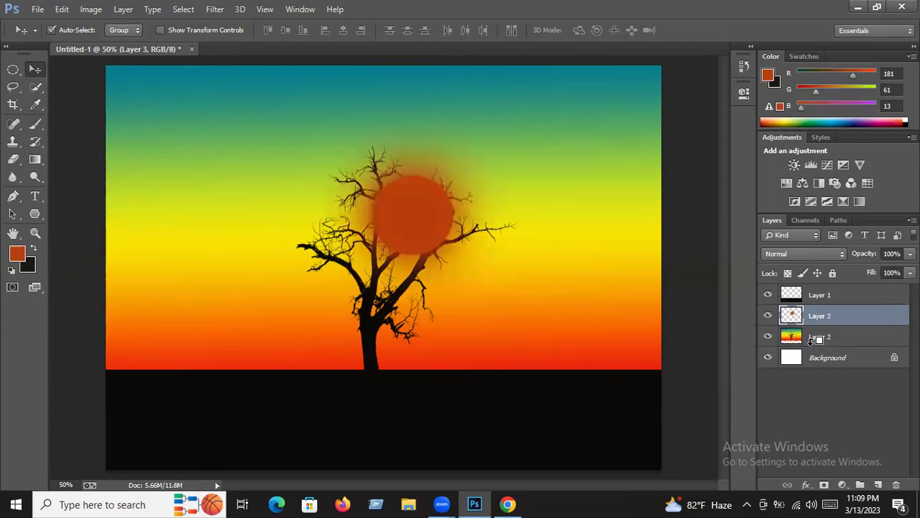
# Step: Step backward to remove the sun, its glow and its layer
pyautogui.hotkey('ctrl', 'alt', 'z')
pyautogui.hotkey('ctrl', 'alt', 'z')
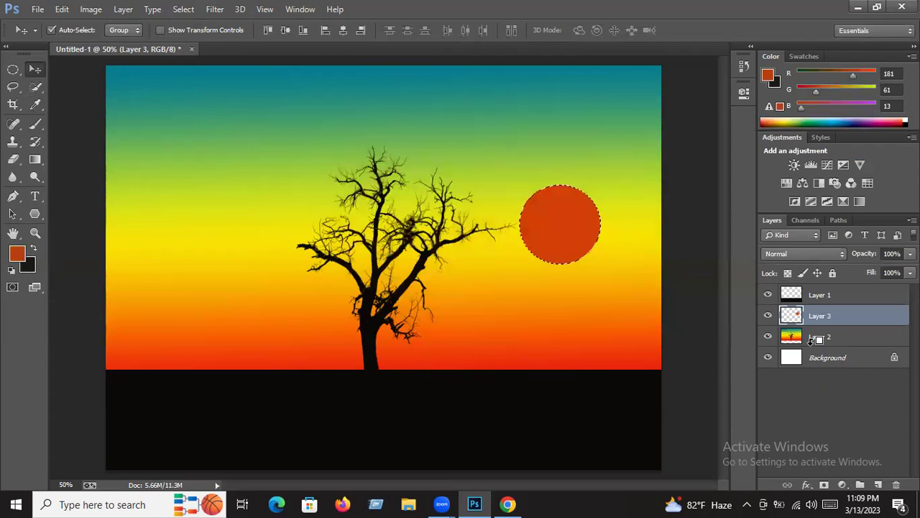
pyautogui.hotkey('ctrl', 'alt', 'z')
pyautogui.hotkey('ctrl', 'alt', 'z')
pyautogui.hotkey('ctrl', 'alt', 'z')
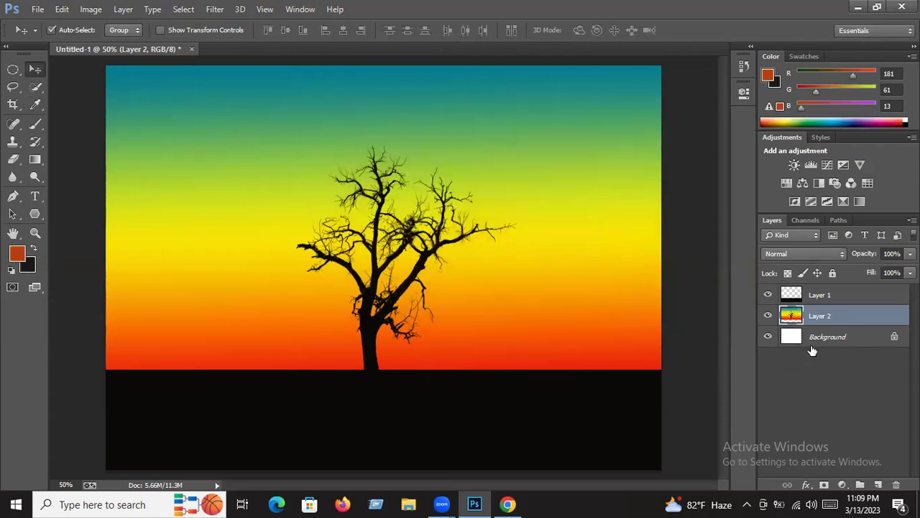
pyautogui.hotkey('ctrl', 'alt', 'z')
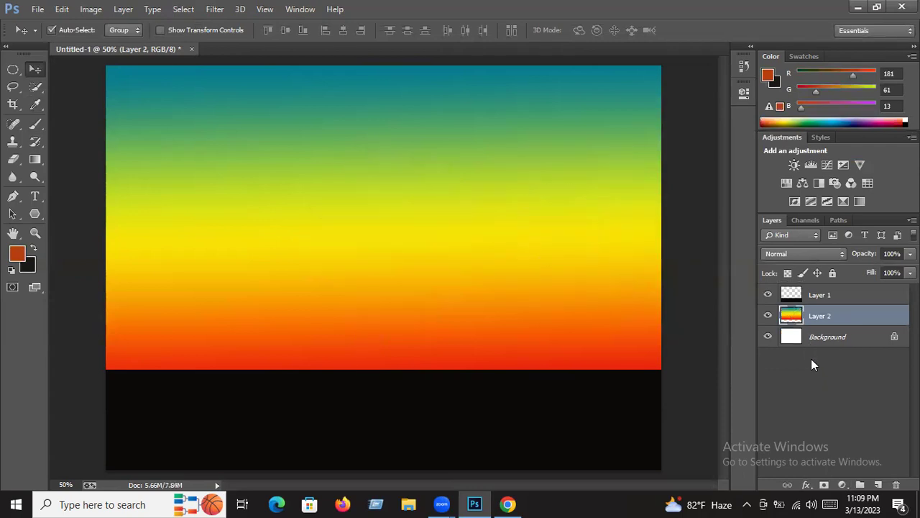
# Step: Set a tree-silhouette brush preset to 700 px and add a new empty Layer 3
pyautogui.click(35, 123)
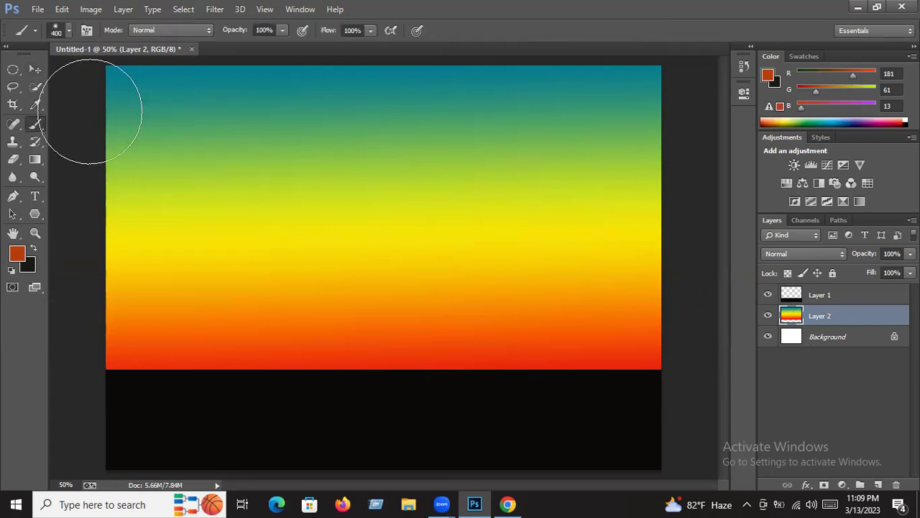
pyautogui.click(70, 29)
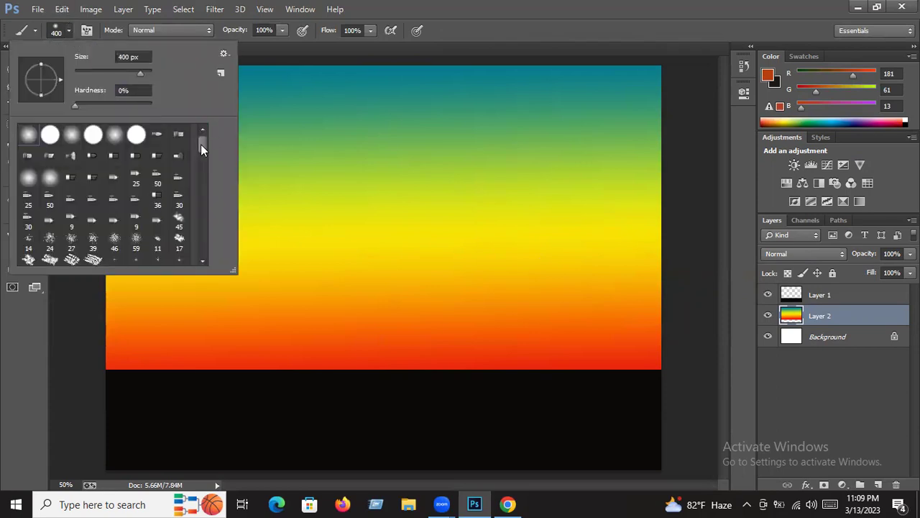
pyautogui.moveTo(201, 144); pyautogui.dragTo(205, 179)
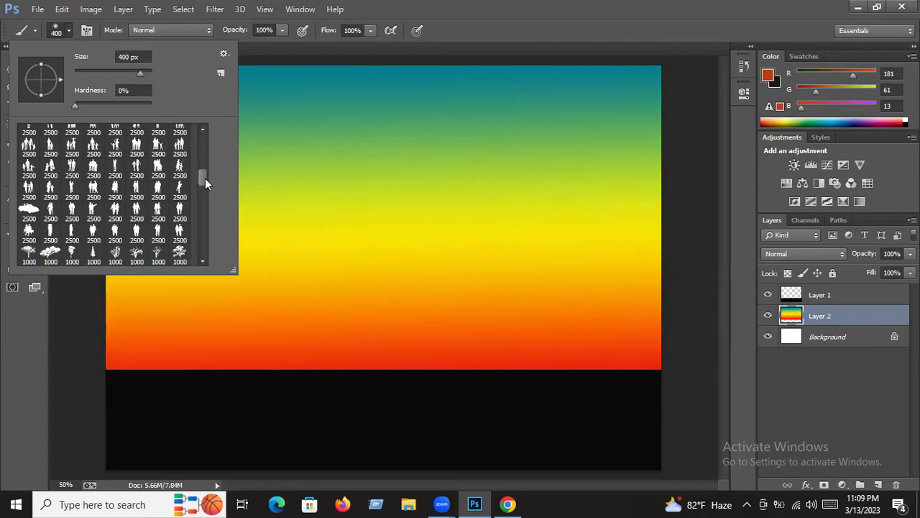
pyautogui.moveTo(205, 179); pyautogui.dragTo(205, 181)
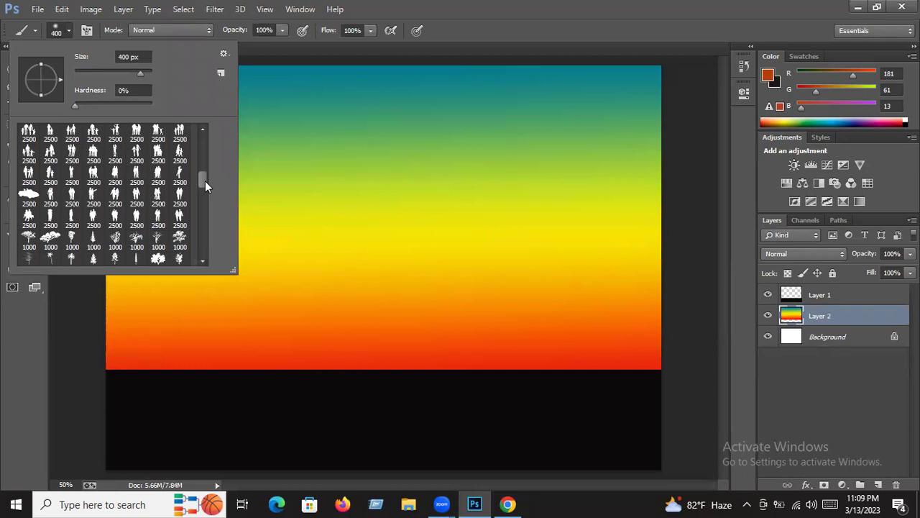
pyautogui.click(157, 241)
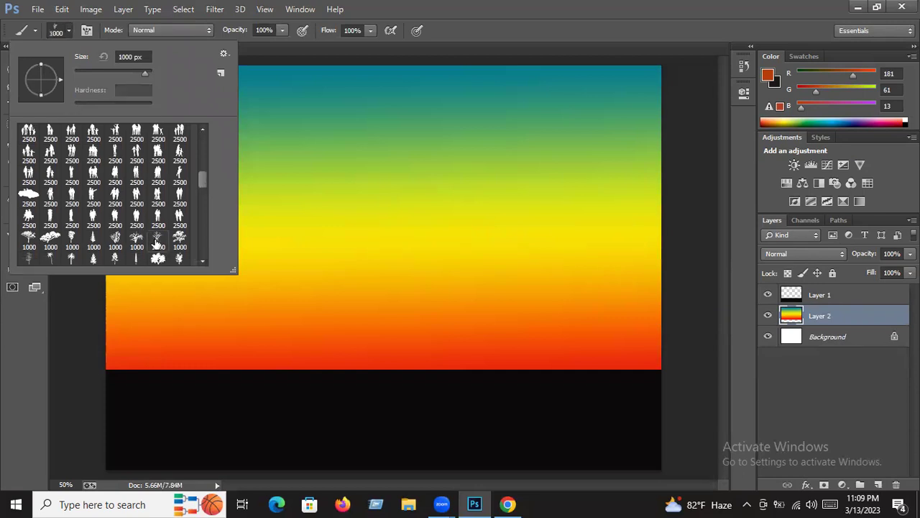
pyautogui.click(125, 58)
pyautogui.write('100')
pyautogui.press('Return')
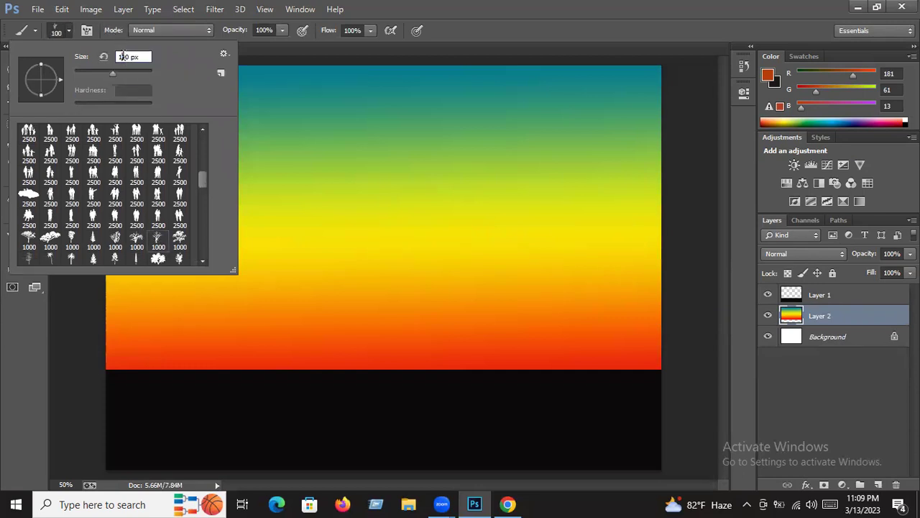
pyautogui.write('700')
pyautogui.press('Return')
pyautogui.click(881, 484)
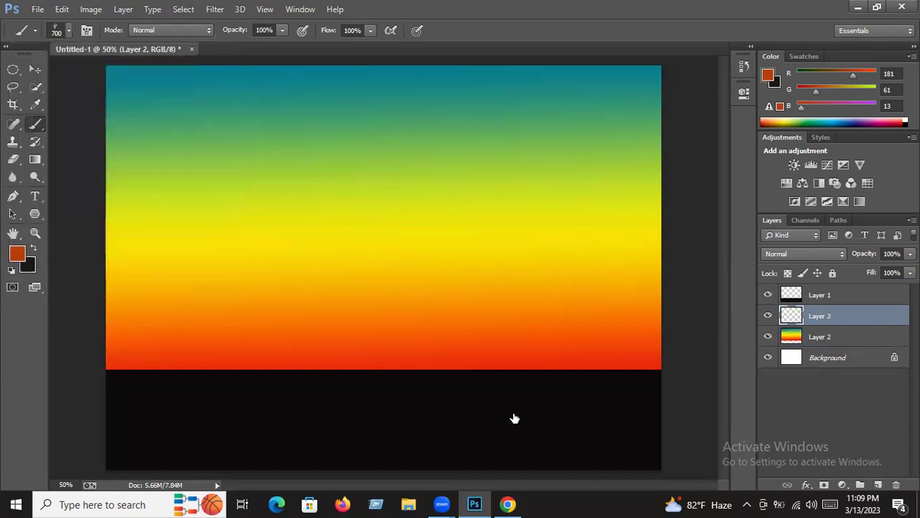
# Step: Undo the orange test tree, swap the foreground to black, and stamp a black tree on the ground line
pyautogui.click(403, 266)
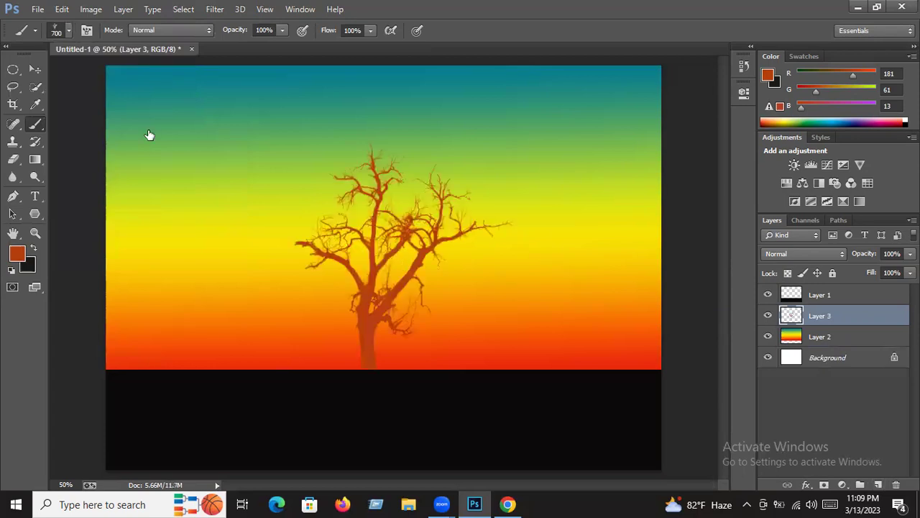
pyautogui.hotkey('ctrl', 'z')
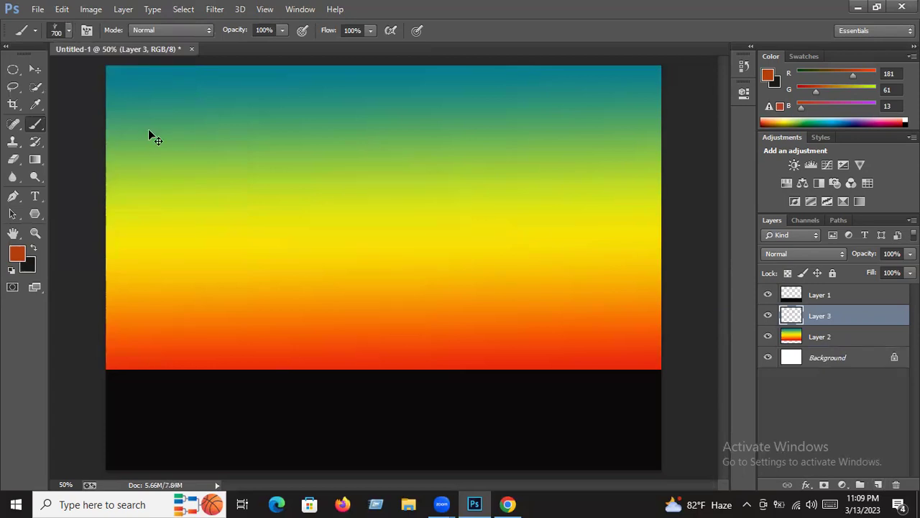
pyautogui.click(34, 248)
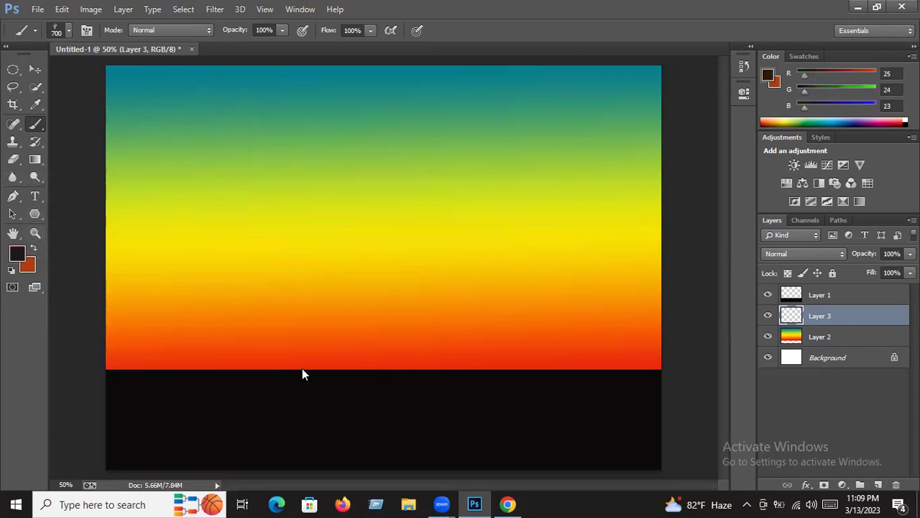
pyautogui.click(390, 267)
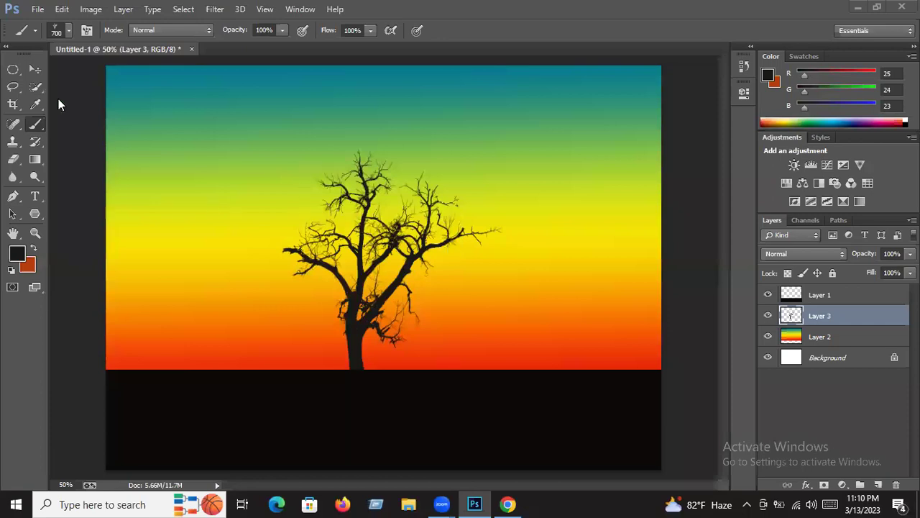
# Step: Draw a circular selection right of the tree on a new empty Layer 4
pyautogui.rightClick(10, 70)
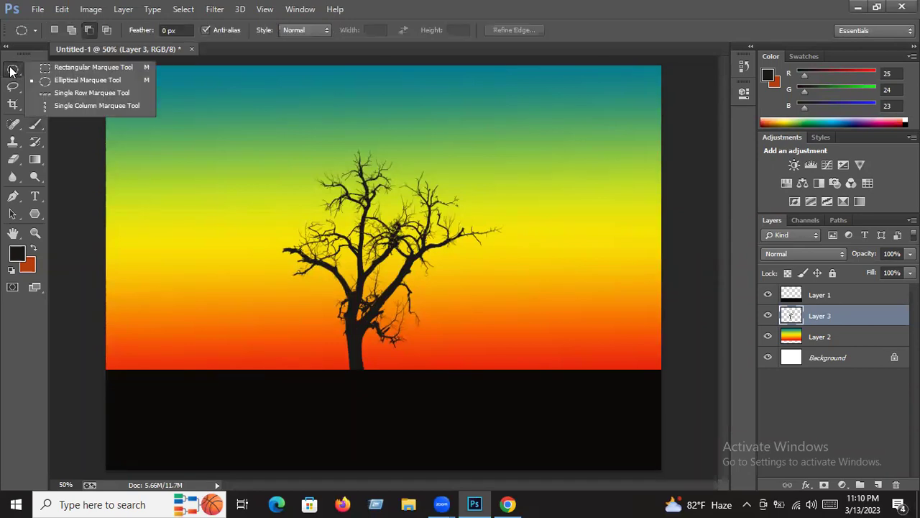
pyautogui.click(36, 77)
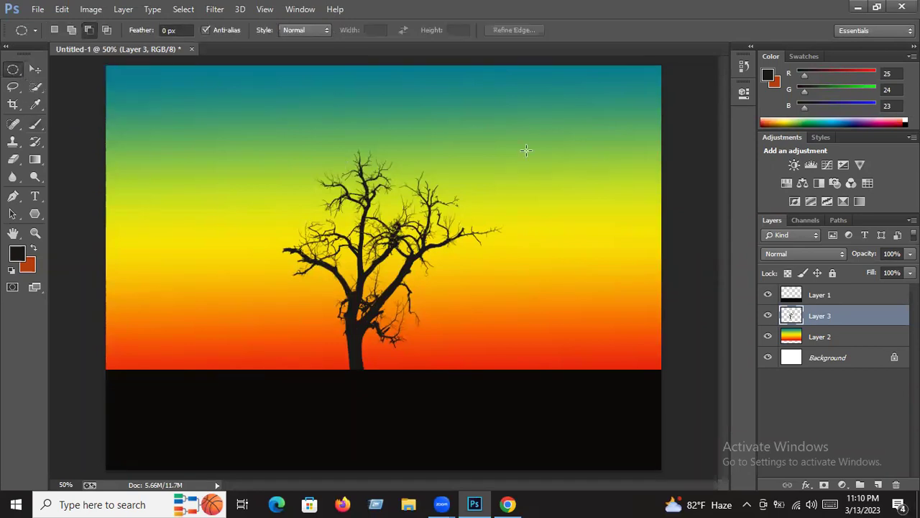
pyautogui.moveTo(534, 187); pyautogui.dragTo(610, 264)
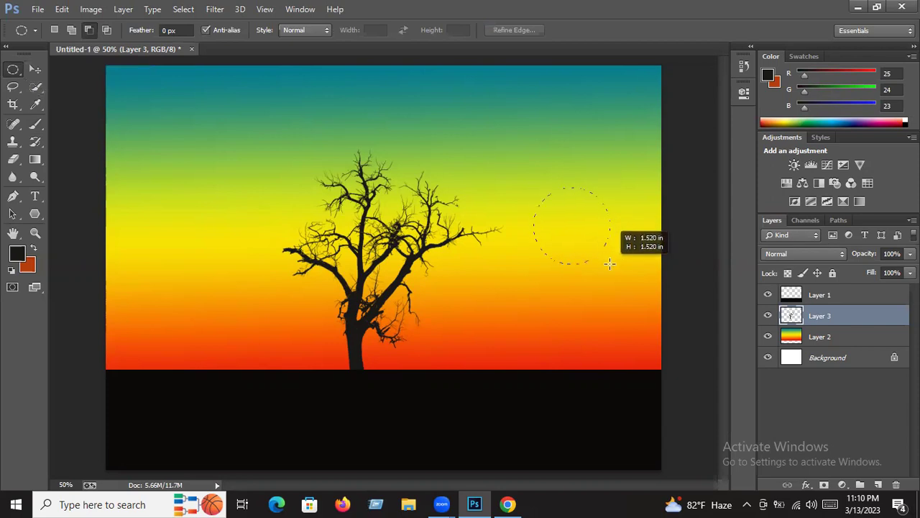
pyautogui.moveTo(610, 264); pyautogui.dragTo(609, 262)
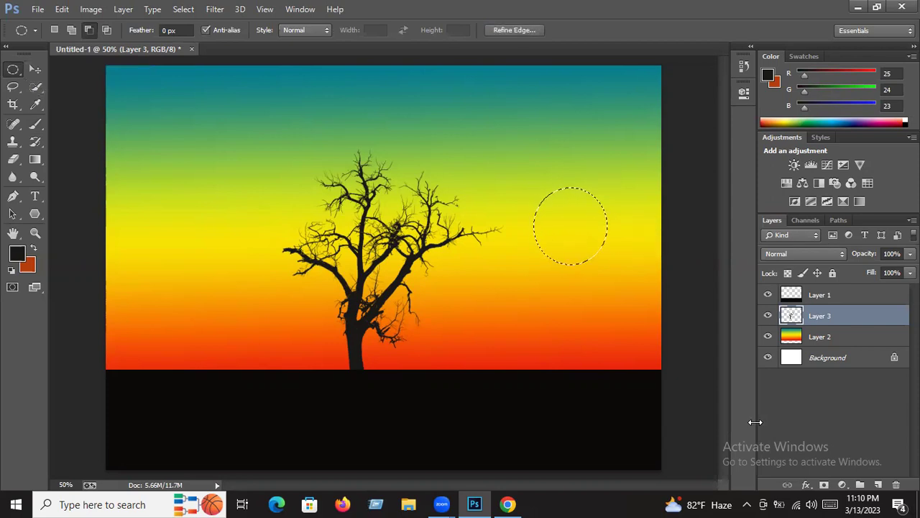
pyautogui.click(878, 485)
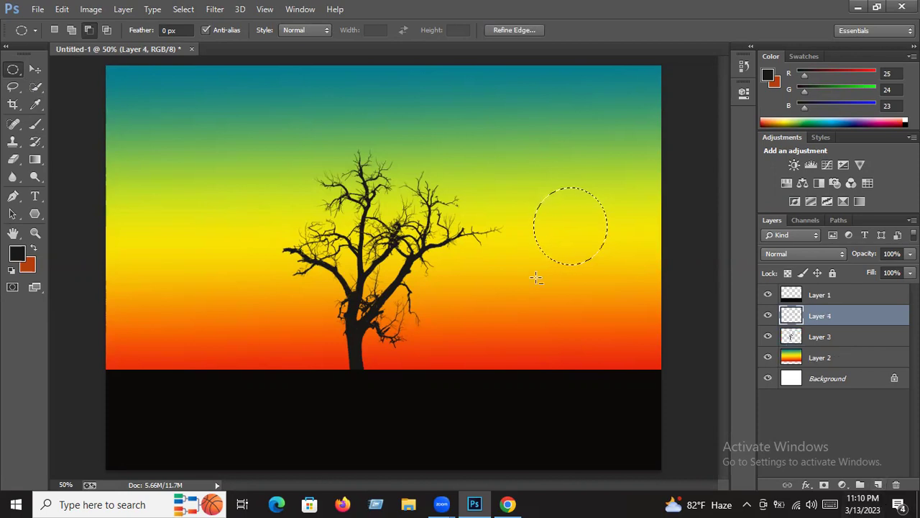
# Step: Set the foreground colour to bright orange e0480c
pyautogui.click(35, 247)
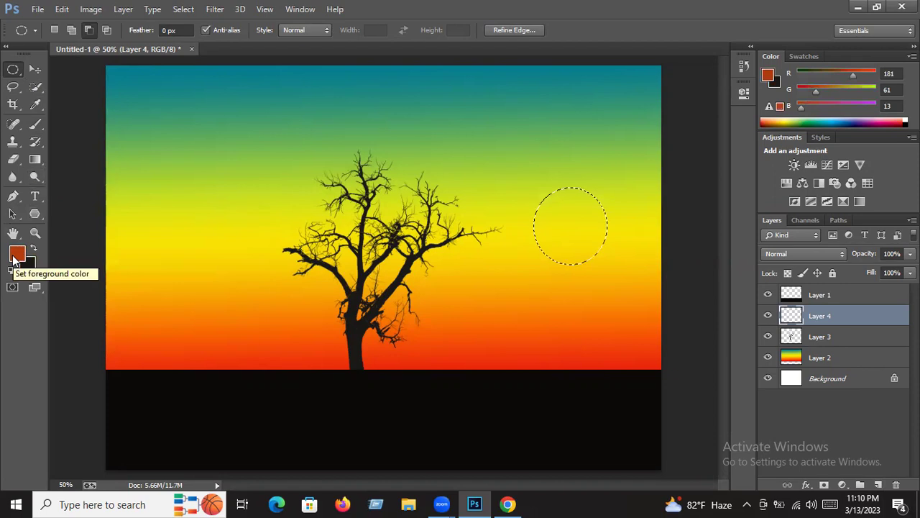
pyautogui.click(15, 254)
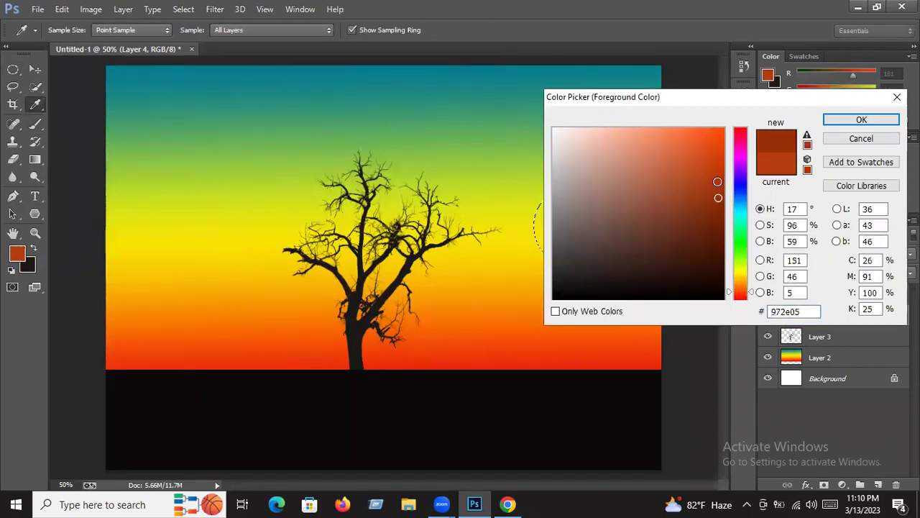
pyautogui.click(715, 149)
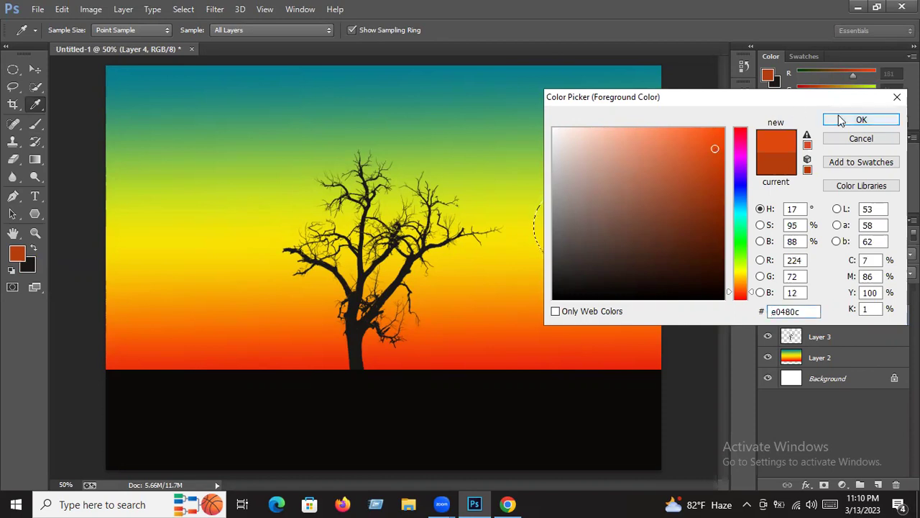
pyautogui.click(861, 119)
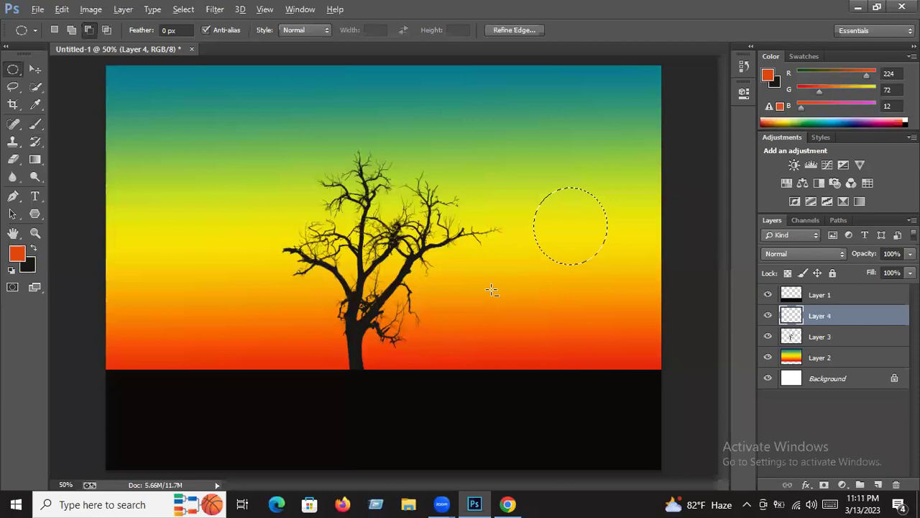
# Step: Fill the circle with orange and deselect it
pyautogui.hotkey('alt', 'BackSpace')
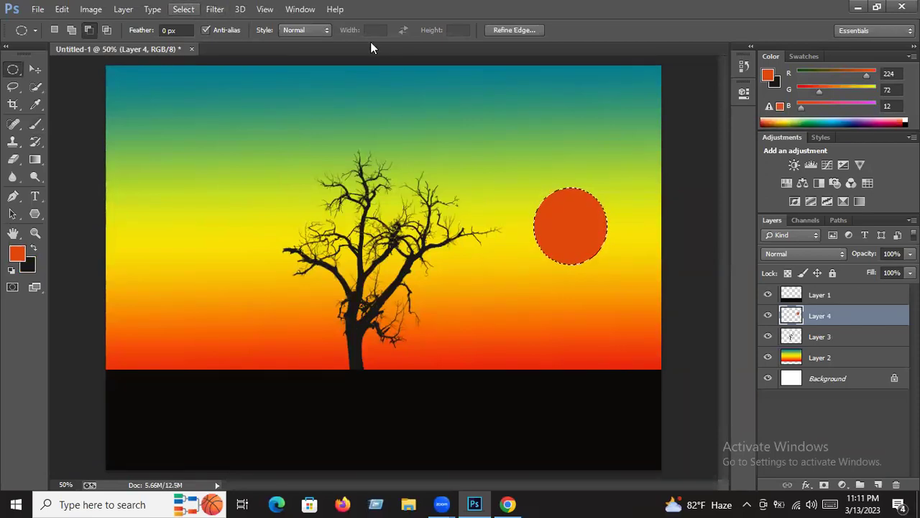
pyautogui.hotkey('alt', 's')
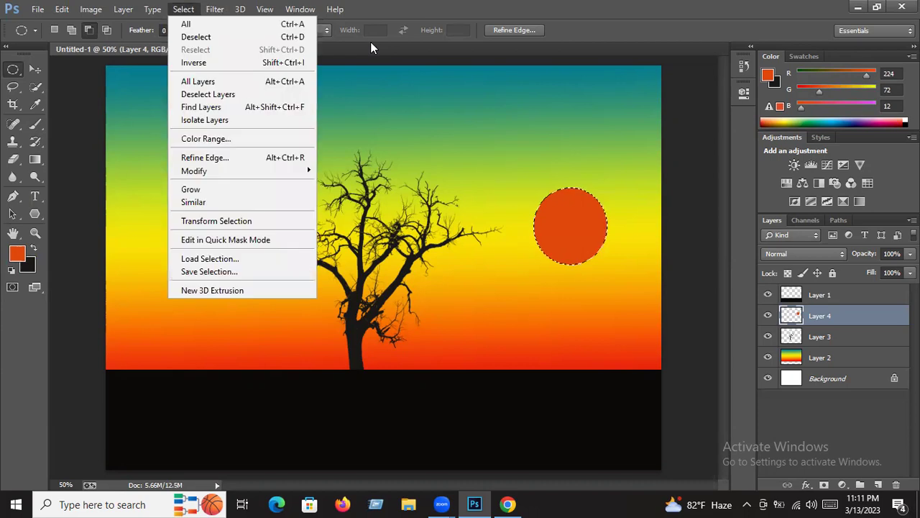
pyautogui.click(197, 36)
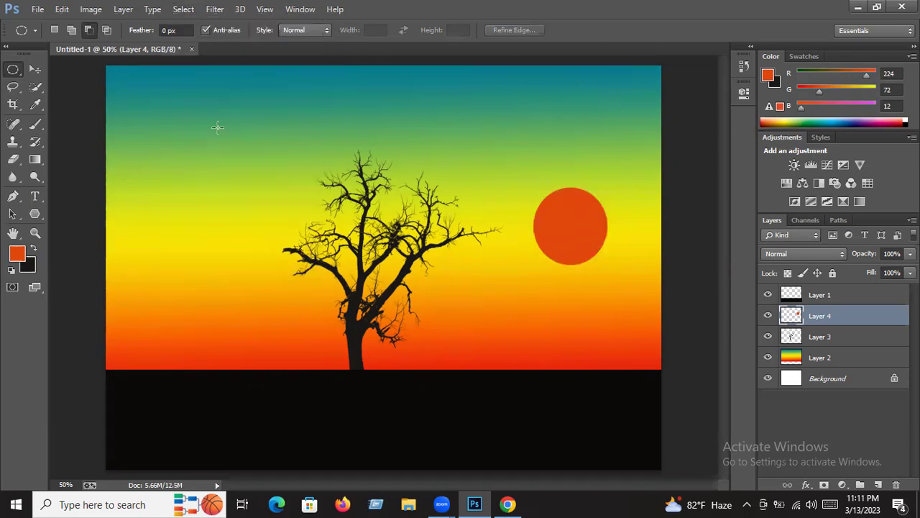
# Step: Switch to a Soft Round brush sized 400 px
pyautogui.click(35, 125)
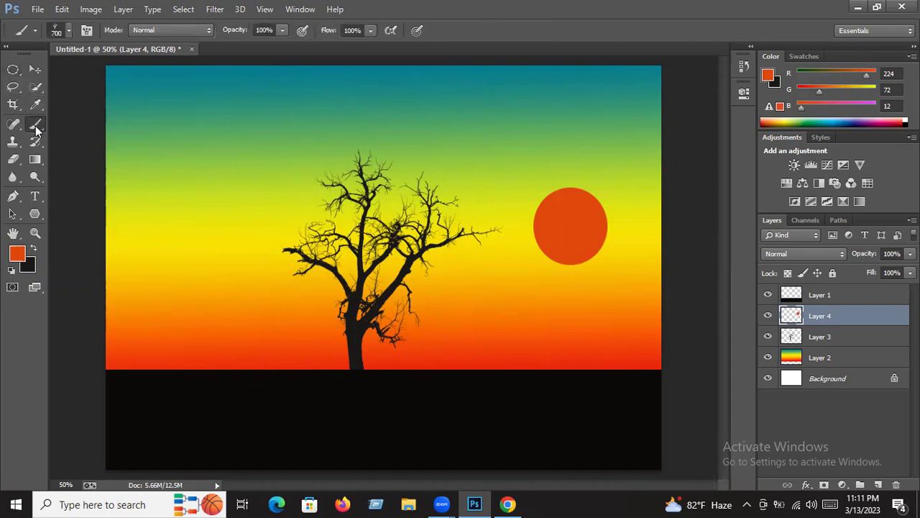
pyautogui.click(70, 29)
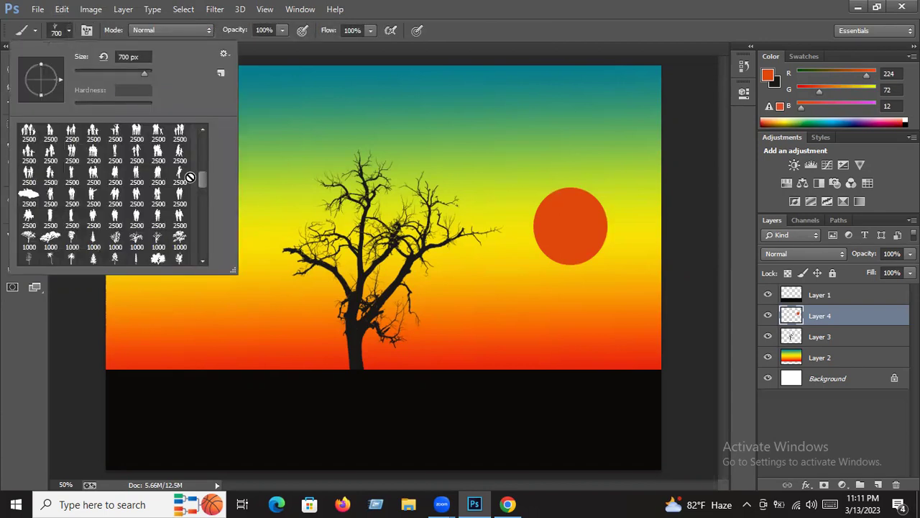
pyautogui.scroll(1, 204, 179)
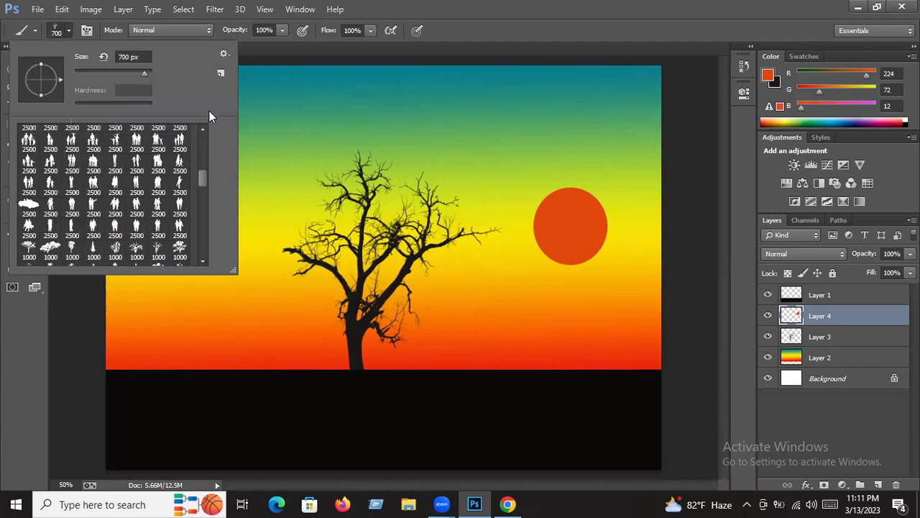
pyautogui.moveTo(200, 179); pyautogui.dragTo(200, 125)
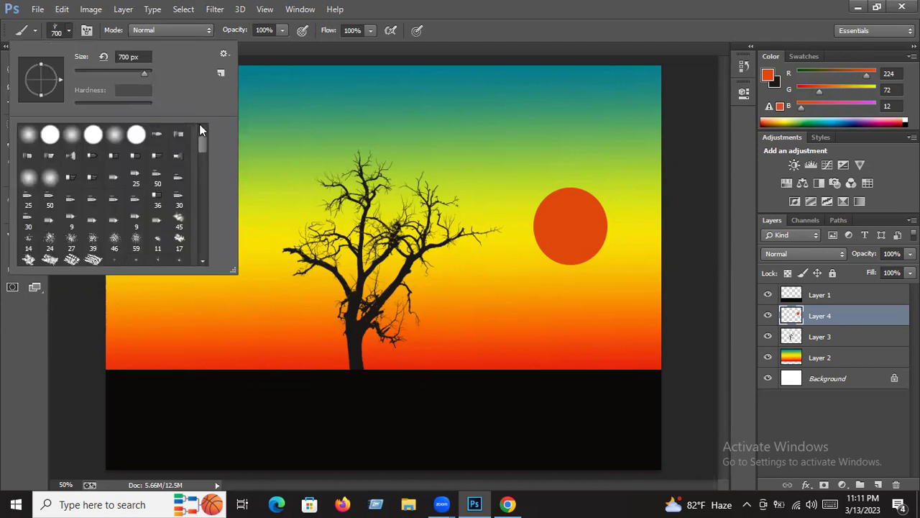
pyautogui.click(28, 134)
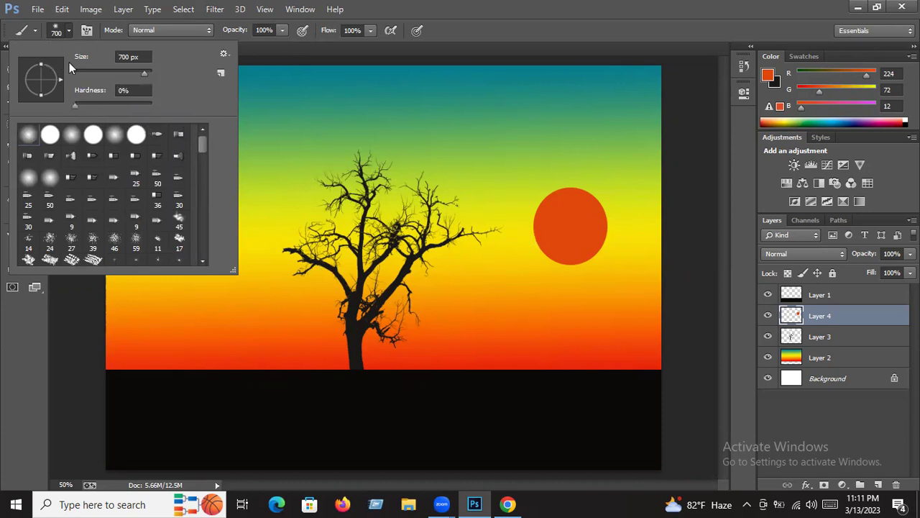
pyautogui.click(126, 56)
pyautogui.press('BackSpace')
pyautogui.write('400')
pyautogui.press('Return')
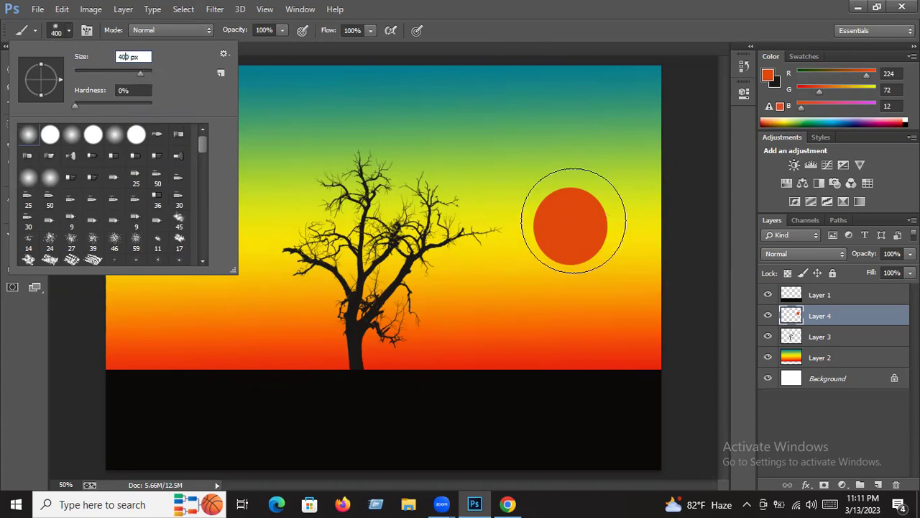
pyautogui.click(48, 286)
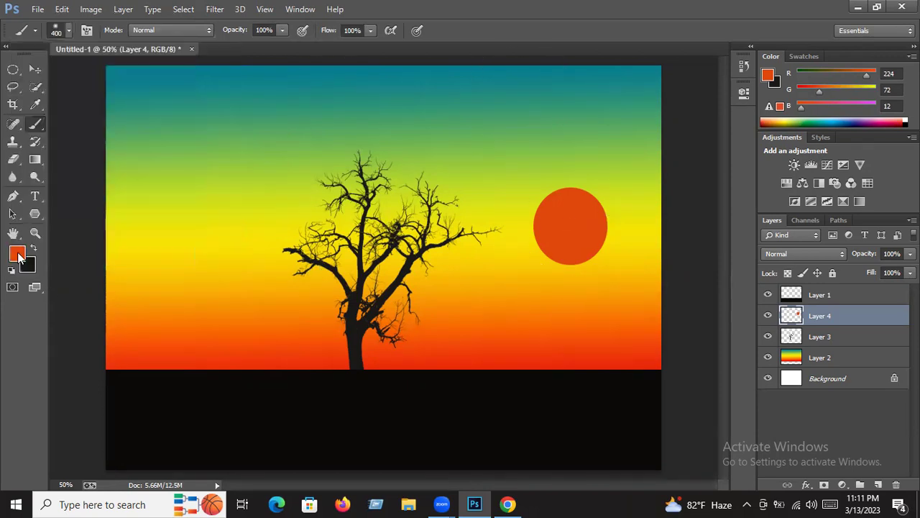
# Step: Darken the sun with two soft dabs of deep red 922e07
pyautogui.click(18, 254)
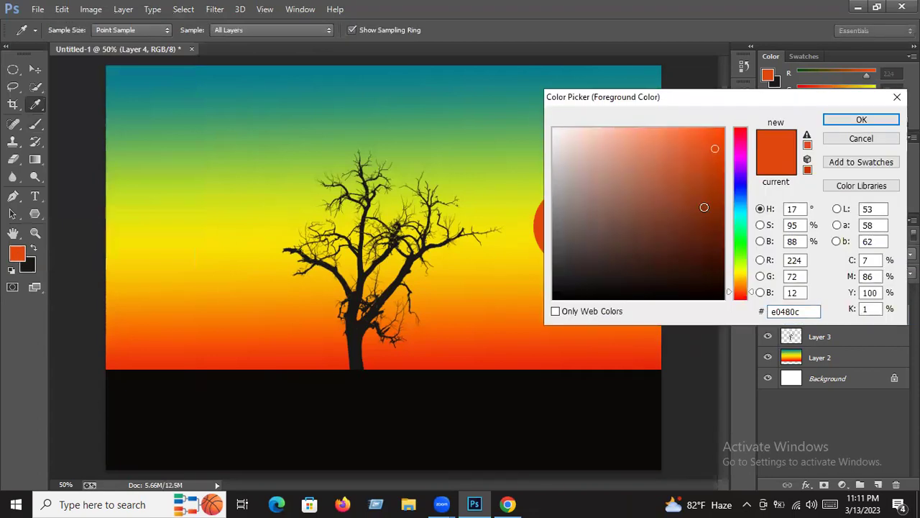
pyautogui.click(716, 200)
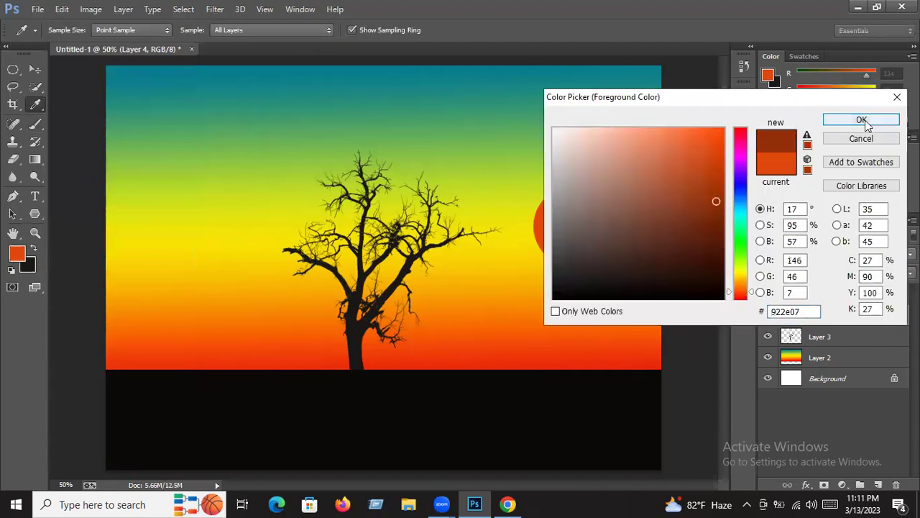
pyautogui.press('Return')
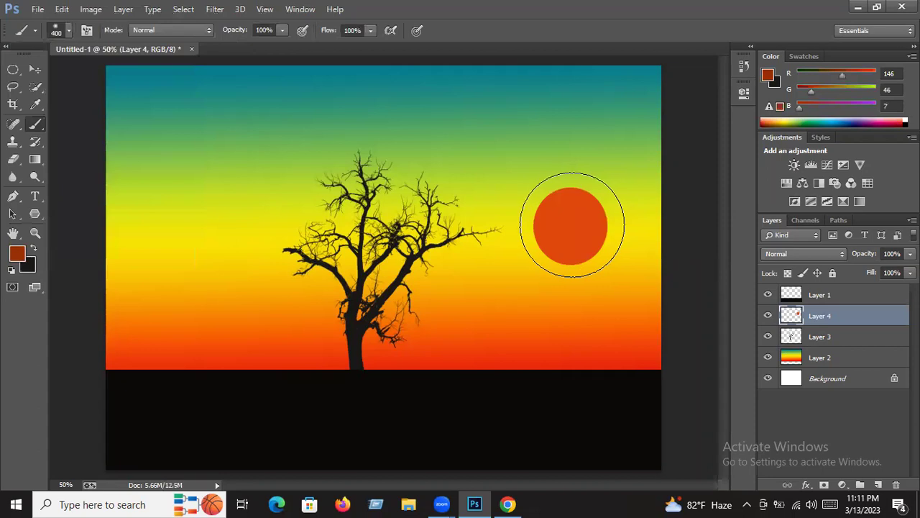
pyautogui.click(571, 226)
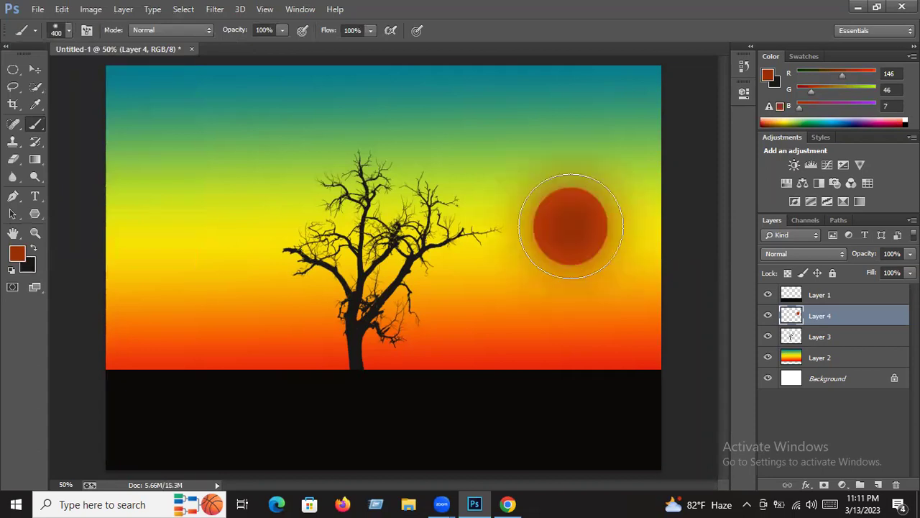
pyautogui.click(571, 226)
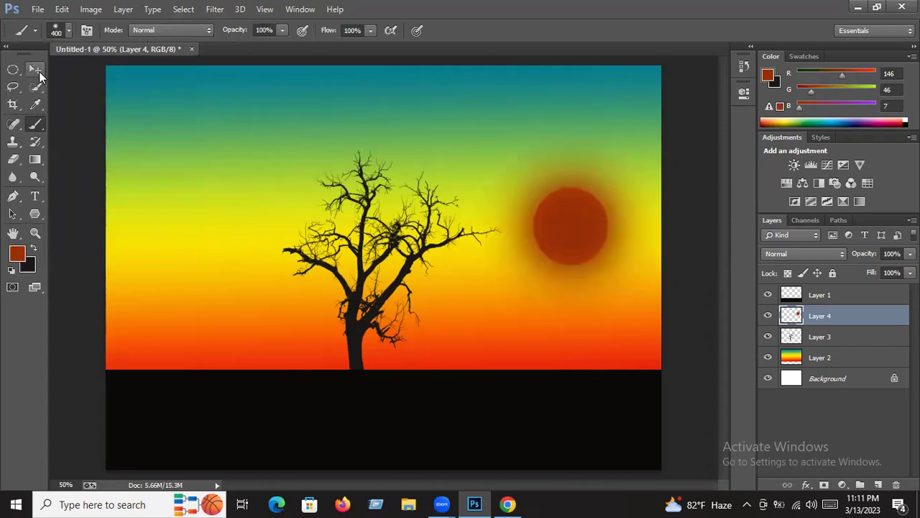
# Step: Move the sun left behind the tree and drop Layer 4 beneath Layer 3, checking the Chrome reference
pyautogui.click(39, 71)
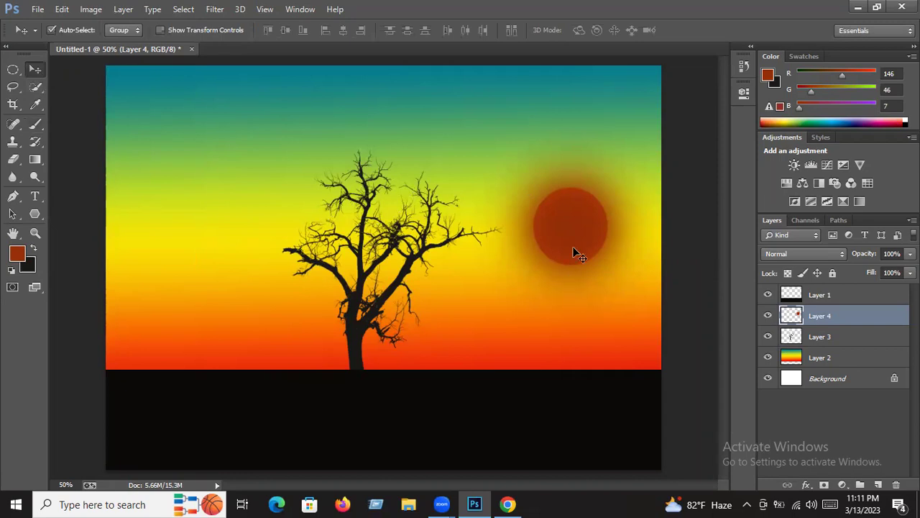
pyautogui.moveTo(574, 251); pyautogui.dragTo(408, 242)
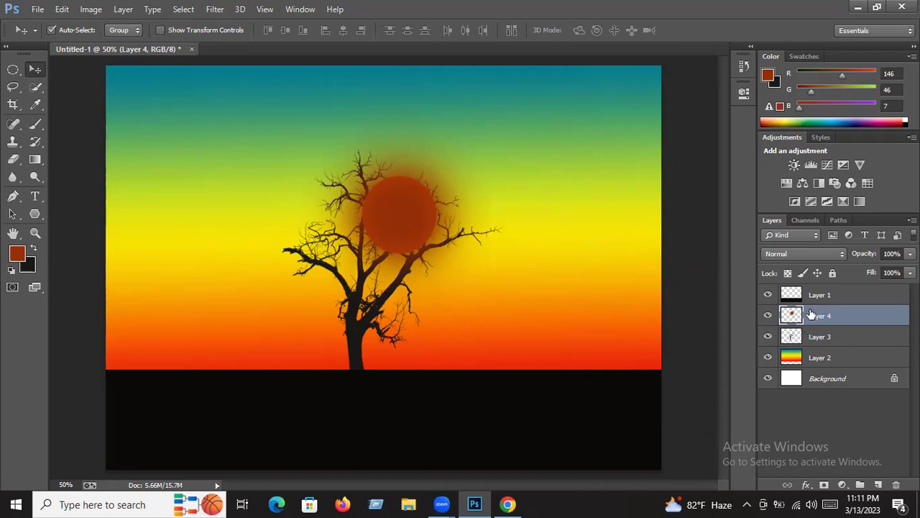
pyautogui.moveTo(810, 316); pyautogui.dragTo(812, 343)
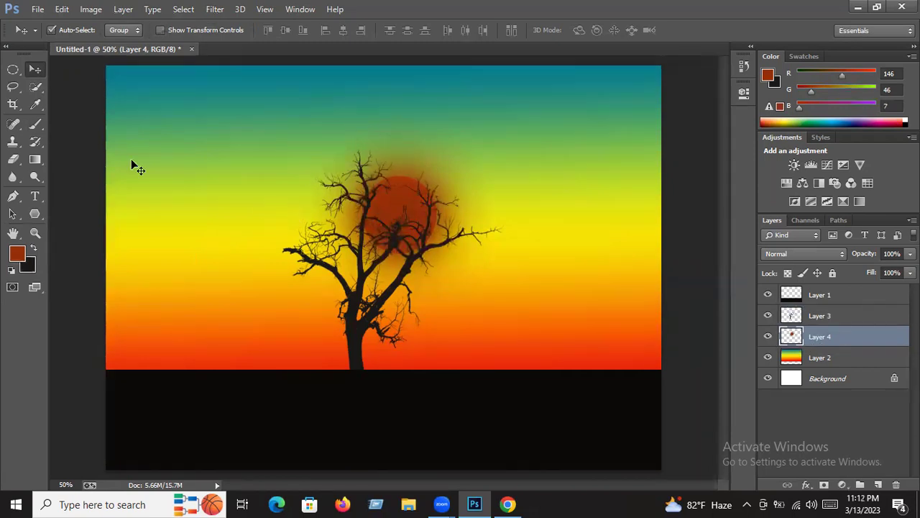
pyautogui.click(508, 504)
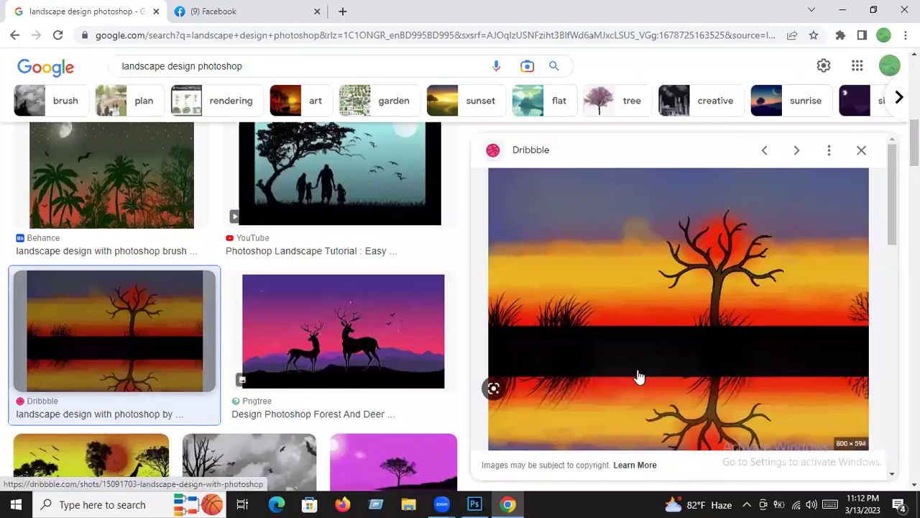
pyautogui.click(474, 503)
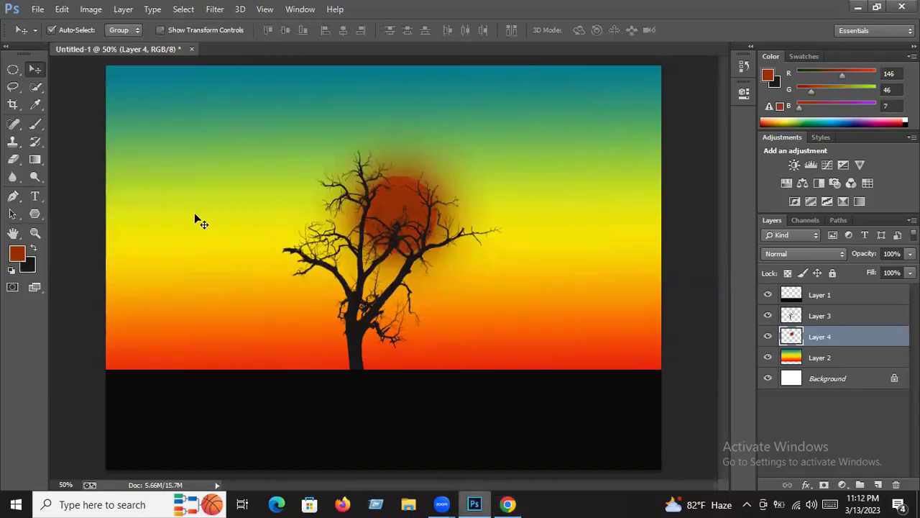
# Step: Choose the 112 grass-blade brush preset and set the foreground colour to near-black #0c0b0b
pyautogui.click(36, 125)
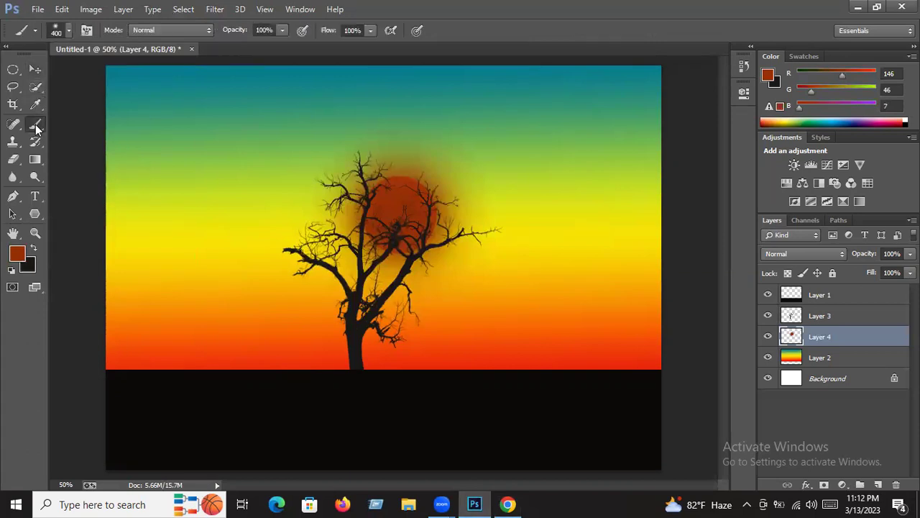
pyautogui.click(67, 31)
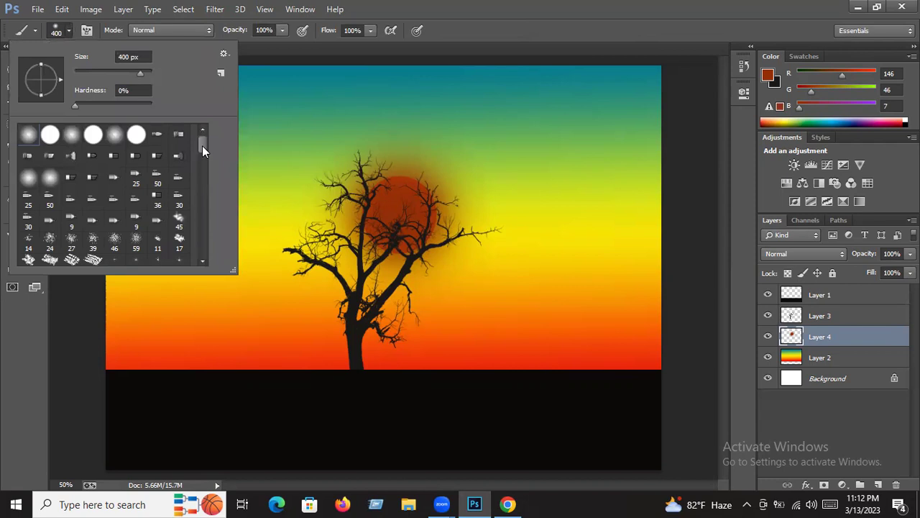
pyautogui.moveTo(202, 146); pyautogui.dragTo(202, 158)
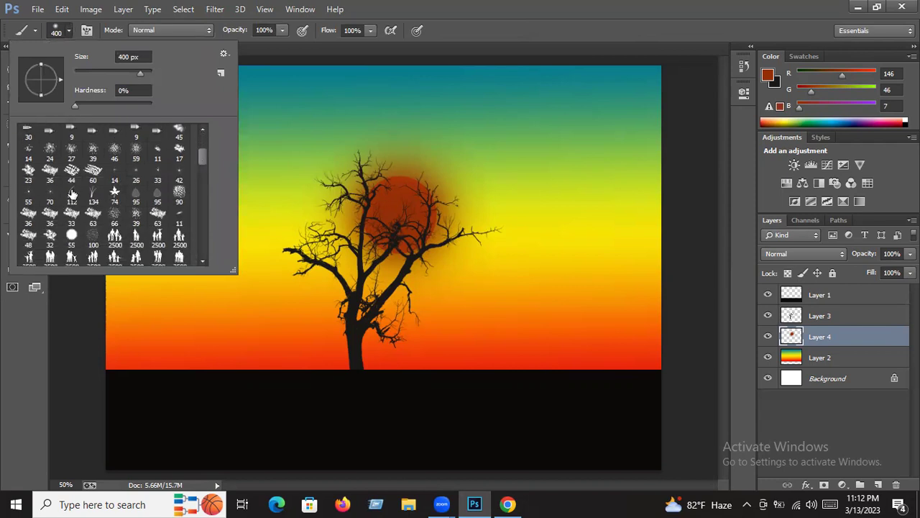
pyautogui.click(72, 194)
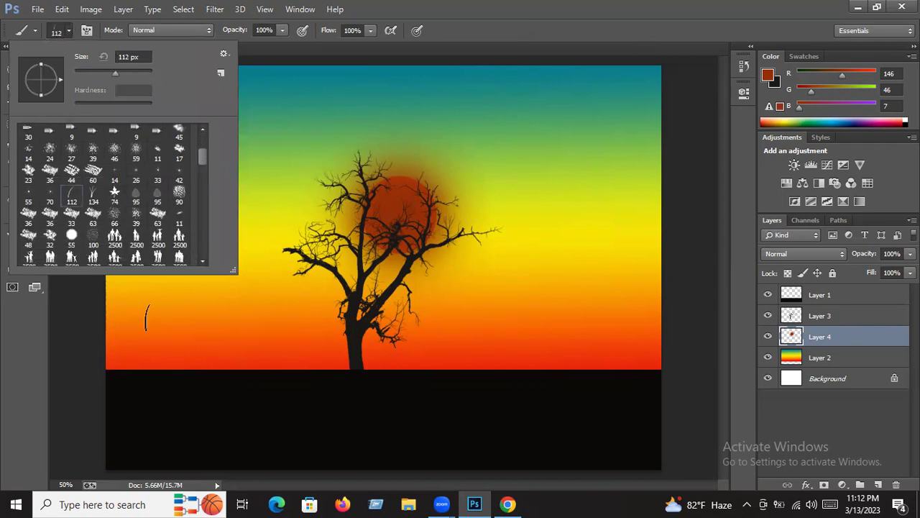
pyautogui.click(66, 28)
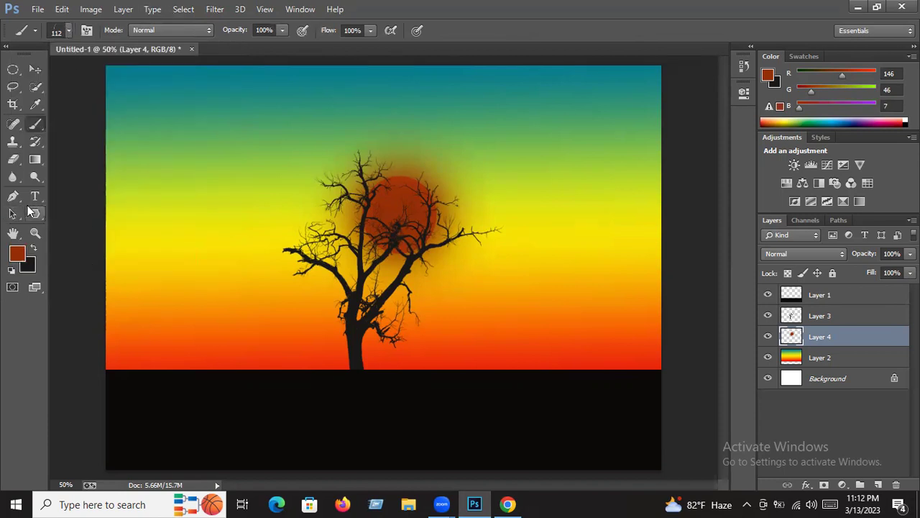
pyautogui.click(19, 258)
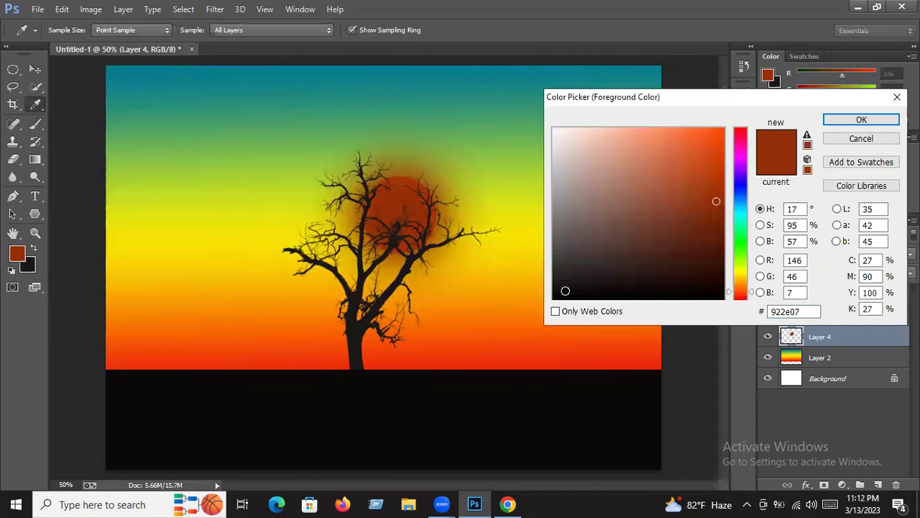
pyautogui.click(565, 290)
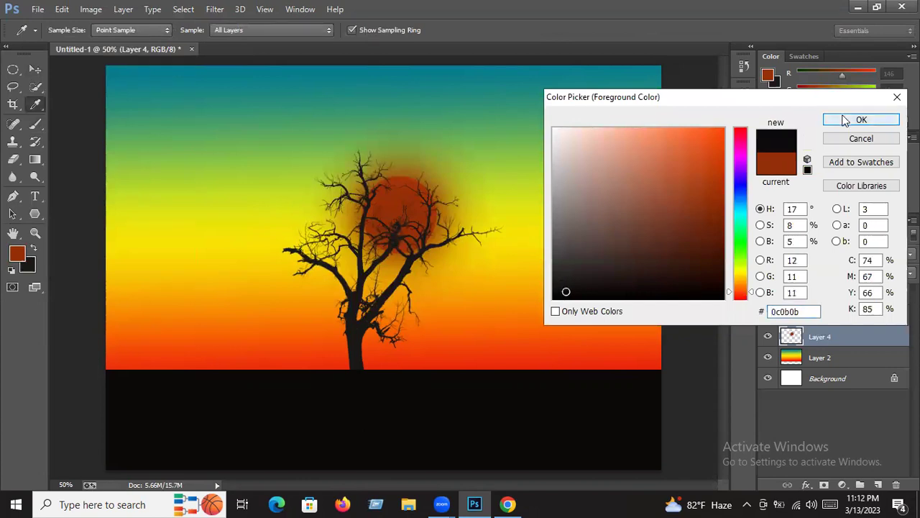
pyautogui.click(860, 120)
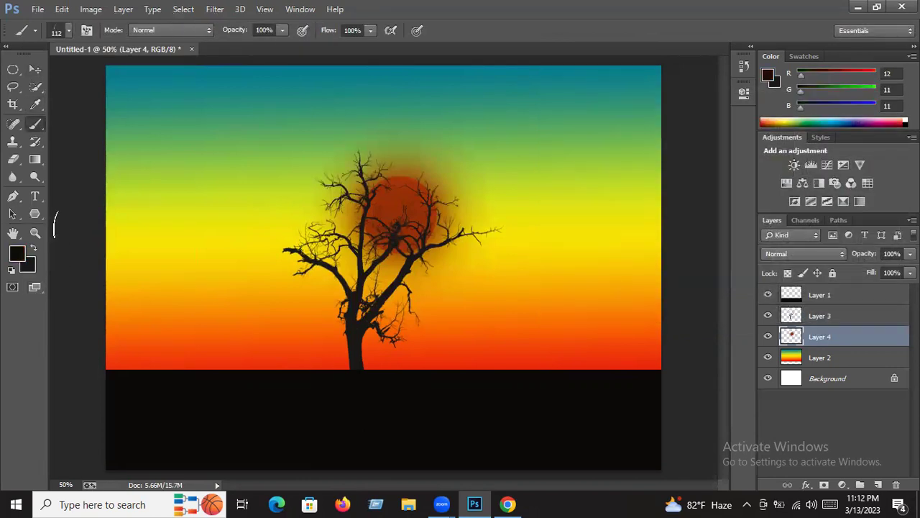
# Step: Set the grass brush size to 200 px
pyautogui.click(65, 31)
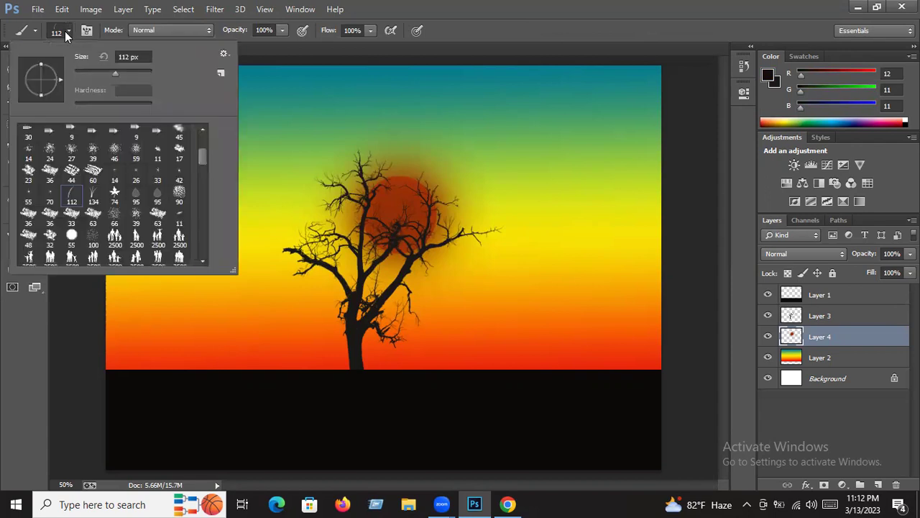
pyautogui.click(125, 56)
pyautogui.write('2')
pyautogui.press('Return')
pyautogui.write('00')
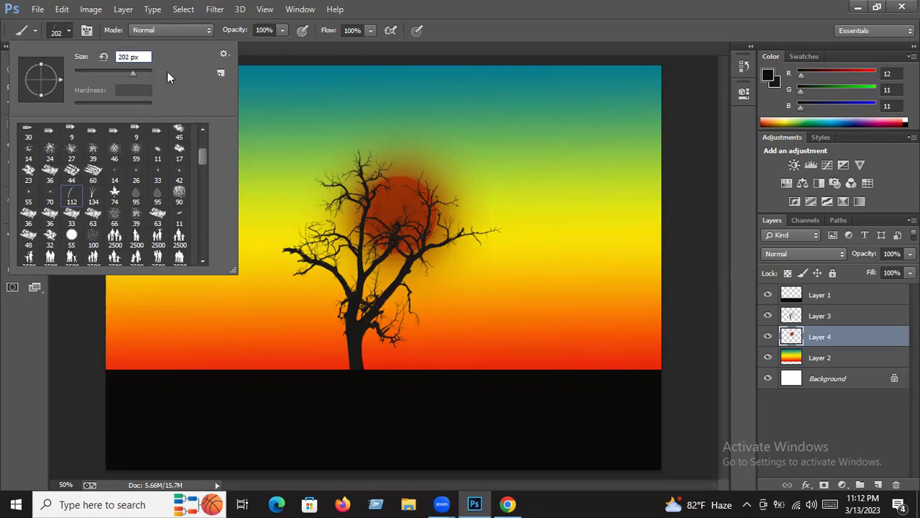
pyautogui.click(105, 394)
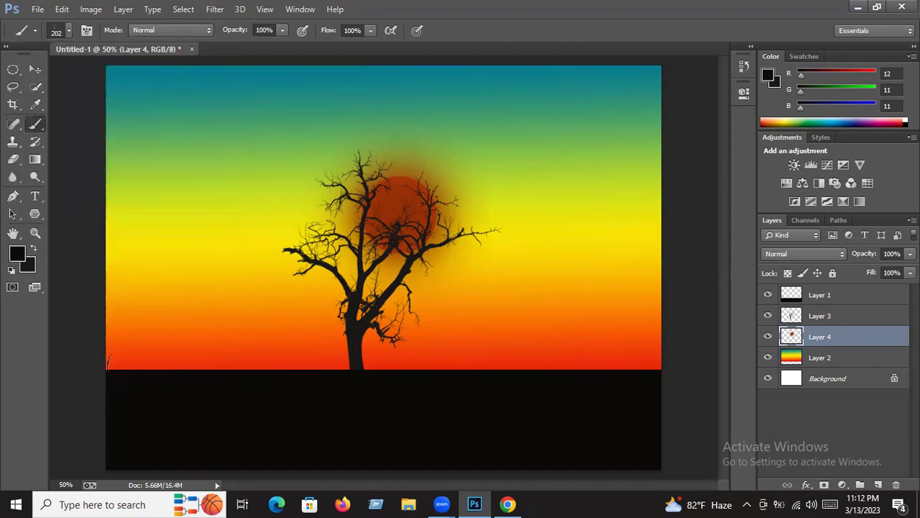
# Step: Paint dark grass clumps along the horizon at lower left, around the trunk, right of the tree and far right
pyautogui.moveTo(108, 359)
pyautogui.mouseDown()
pyautogui.moveTo(93, 350)
pyautogui.moveTo(119, 359)
pyautogui.mouseUp()
pyautogui.moveTo(144, 365); pyautogui.dragTo(132, 369)
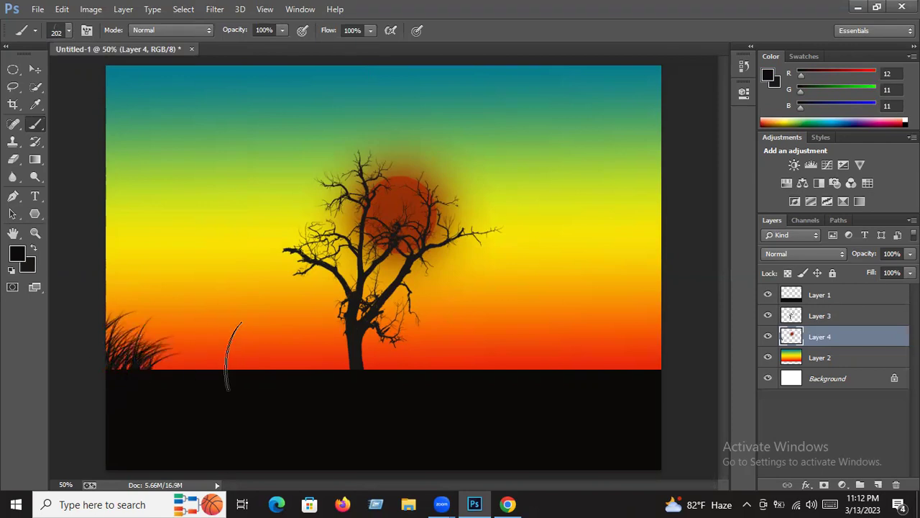
pyautogui.moveTo(239, 360)
pyautogui.mouseDown()
pyautogui.moveTo(266, 358)
pyautogui.moveTo(206, 353)
pyautogui.moveTo(211, 362)
pyautogui.moveTo(192, 373)
pyautogui.moveTo(186, 355)
pyautogui.mouseUp()
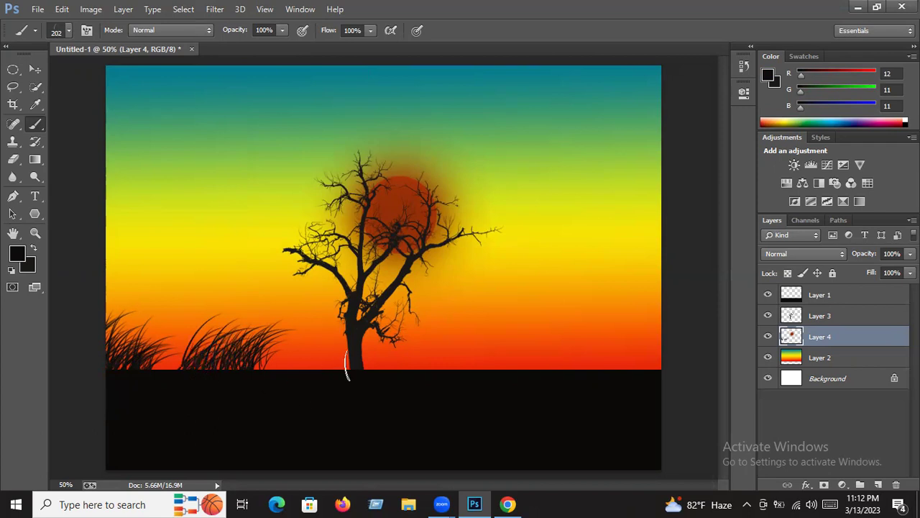
pyautogui.moveTo(353, 366)
pyautogui.mouseDown()
pyautogui.moveTo(364, 370)
pyautogui.moveTo(388, 340)
pyautogui.mouseUp()
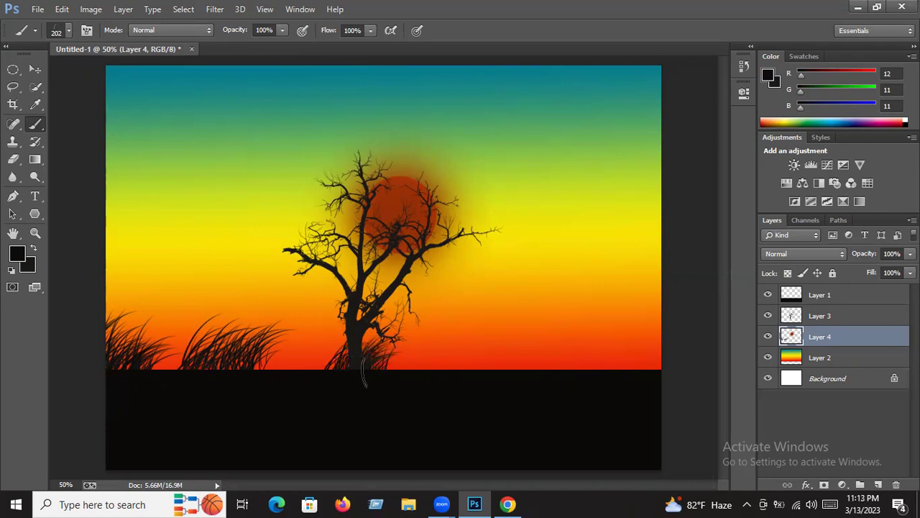
pyautogui.moveTo(332, 370)
pyautogui.mouseDown()
pyautogui.moveTo(324, 352)
pyautogui.moveTo(378, 334)
pyautogui.mouseUp()
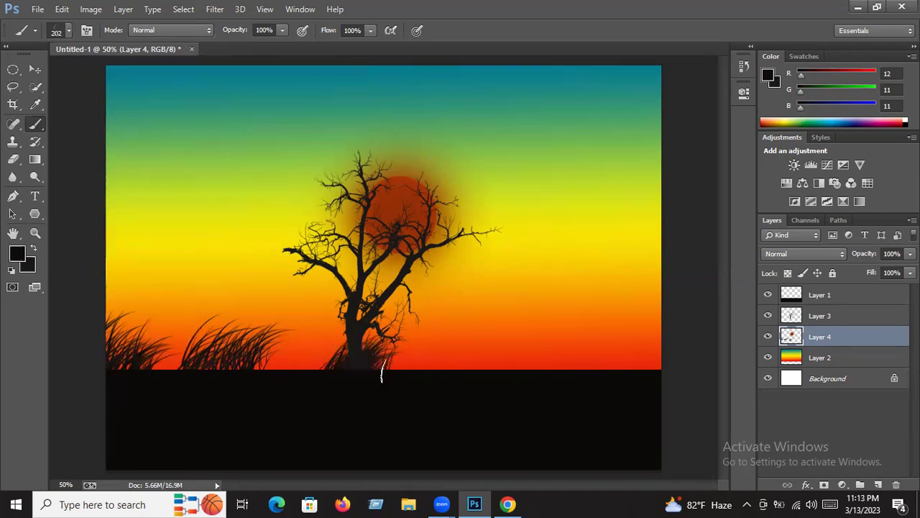
pyautogui.click(524, 366)
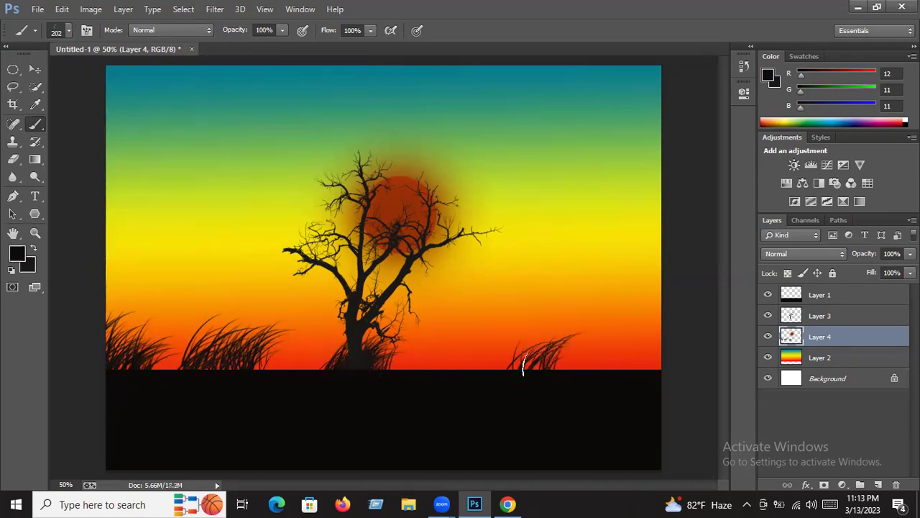
pyautogui.click(559, 367)
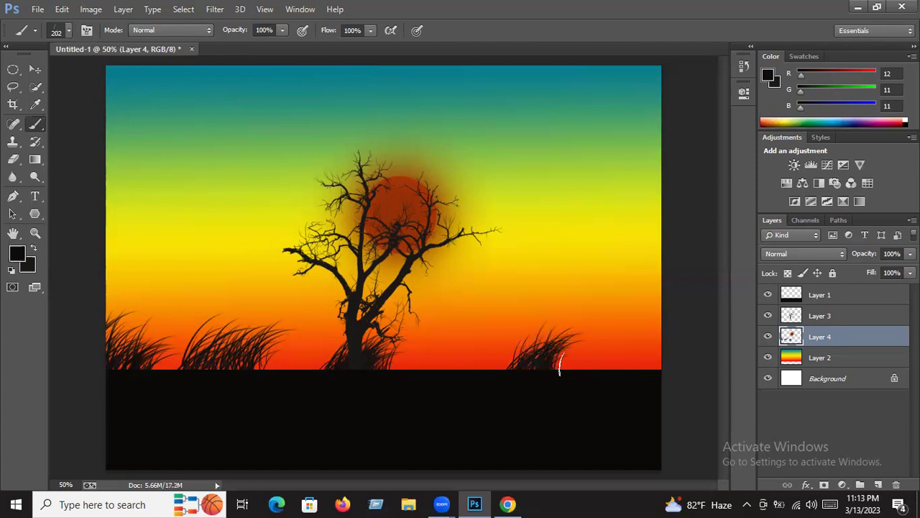
pyautogui.click(654, 367)
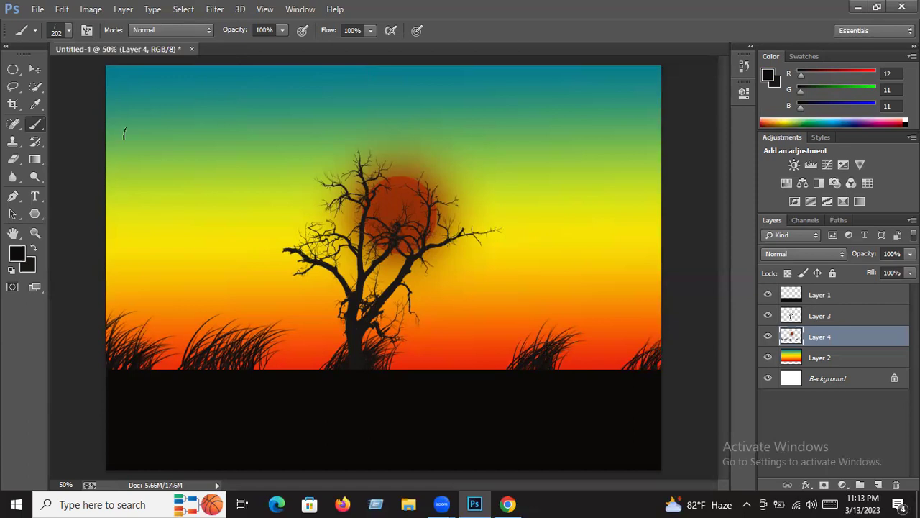
# Step: Pick the scattered birds brush tip and enlarge it to 195 px
pyautogui.rightClick(38, 124)
pyautogui.click(69, 31)
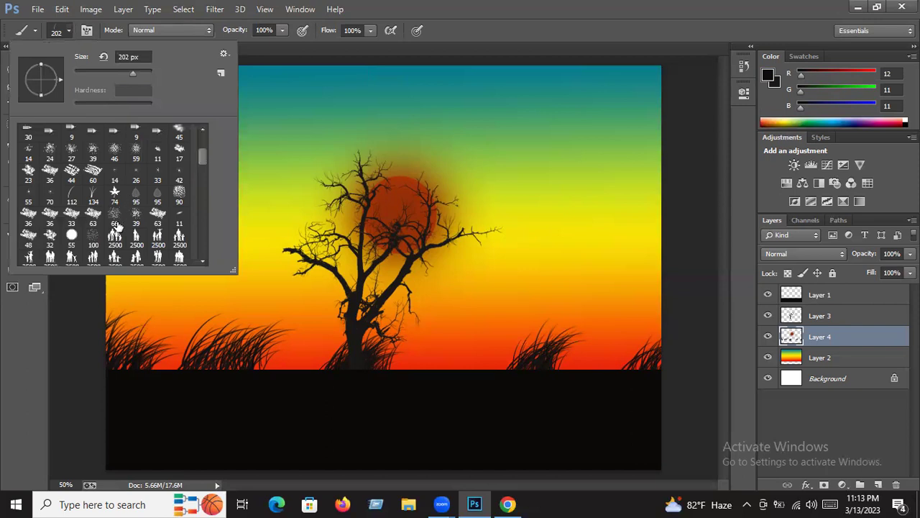
pyautogui.click(114, 214)
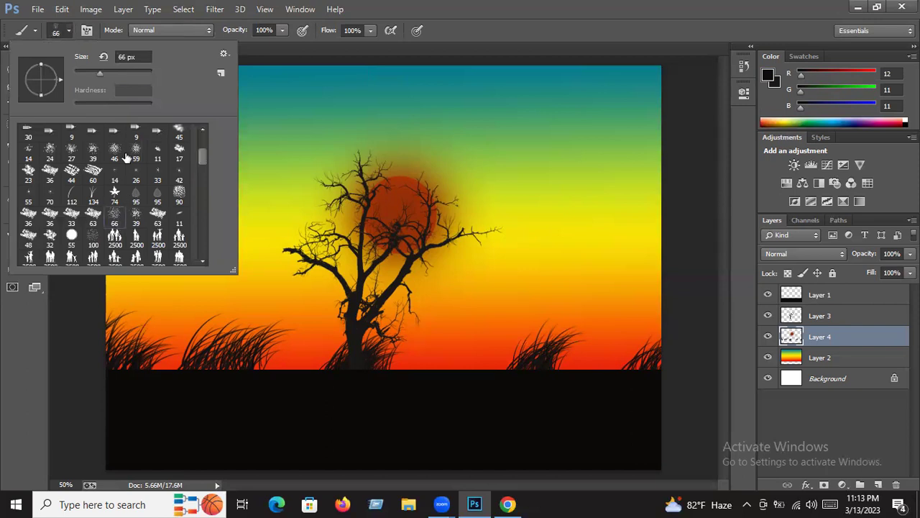
pyautogui.click(118, 71)
pyautogui.moveTo(124, 70); pyautogui.dragTo(131, 70)
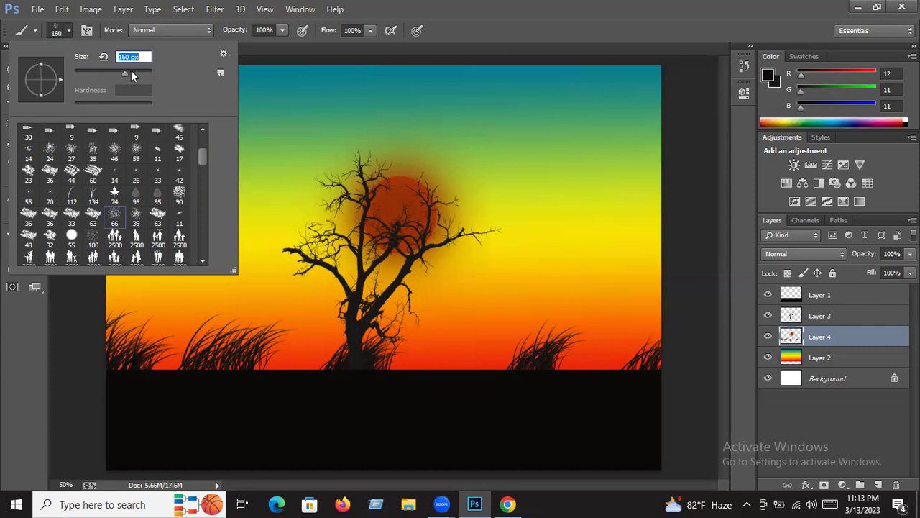
pyautogui.click(261, 130)
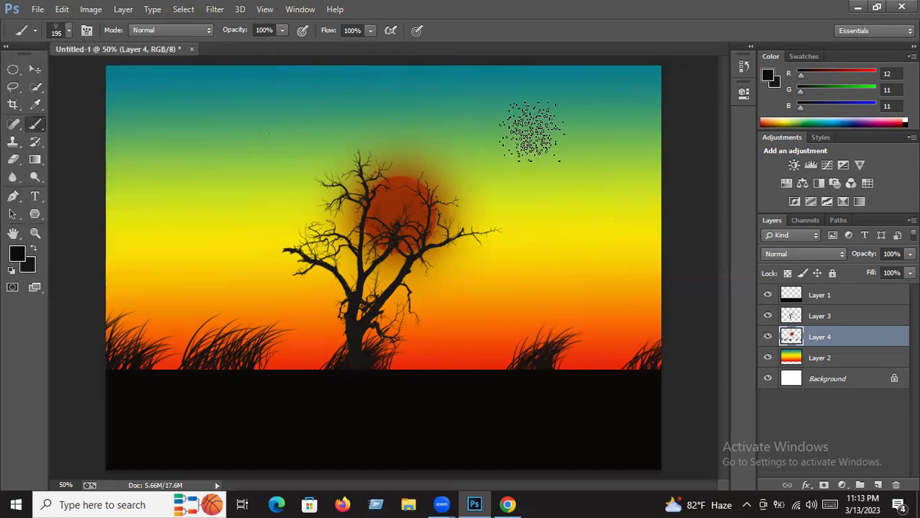
# Step: Stamp two faint flocks of birds in the upper-left sky
pyautogui.click(218, 215)
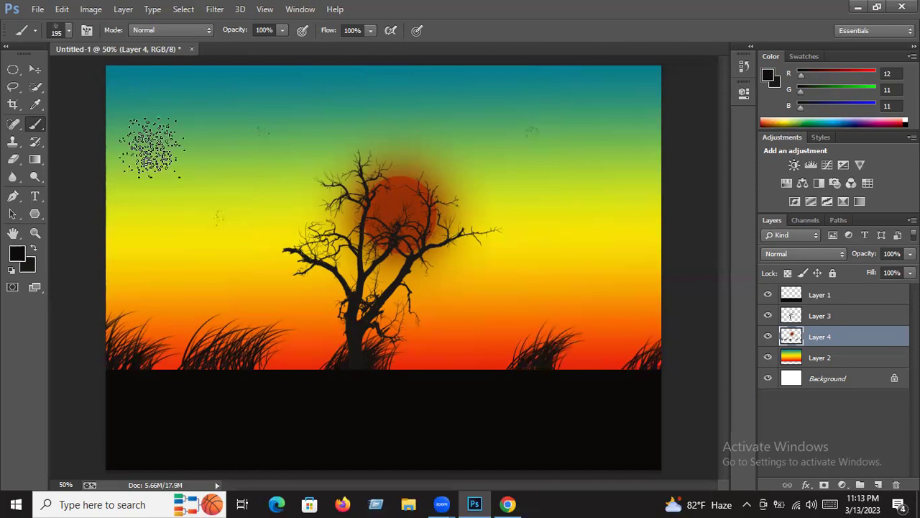
pyautogui.click(142, 138)
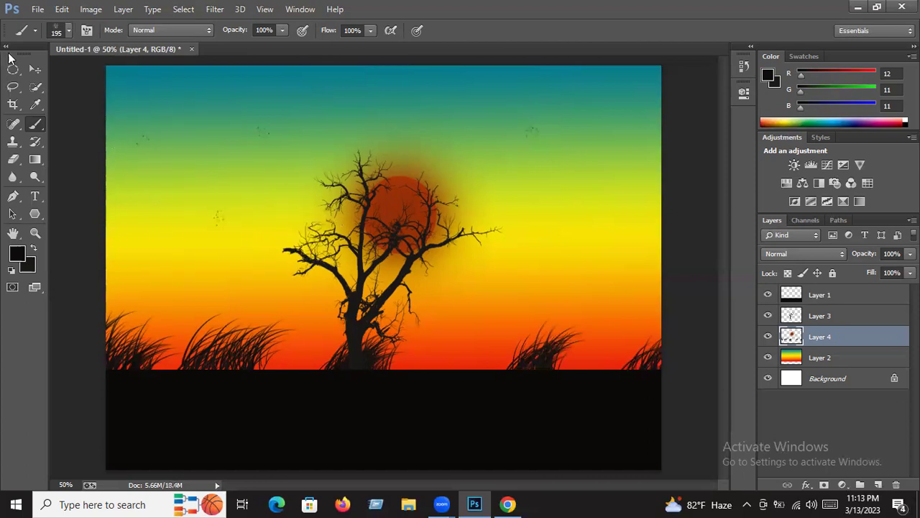
pyautogui.click(34, 70)
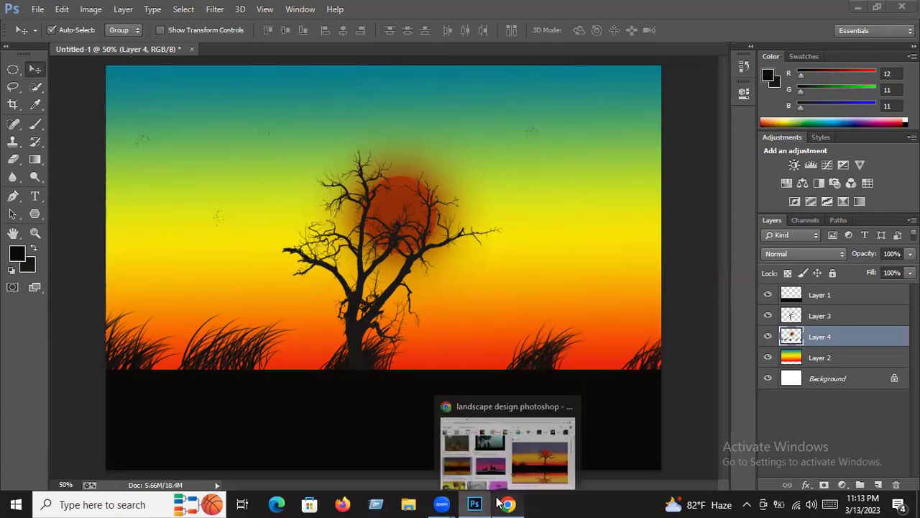
pyautogui.moveTo(508, 504)
pyautogui.click(546, 443)
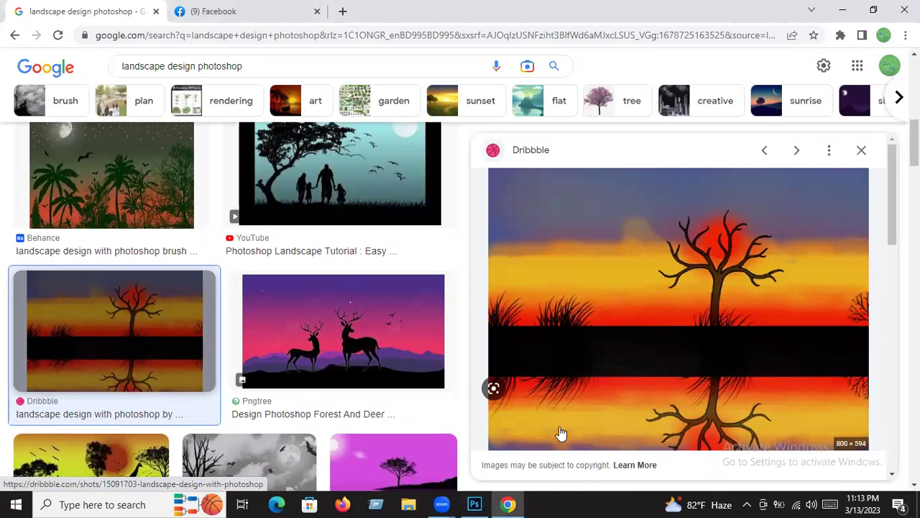
pyautogui.click(476, 504)
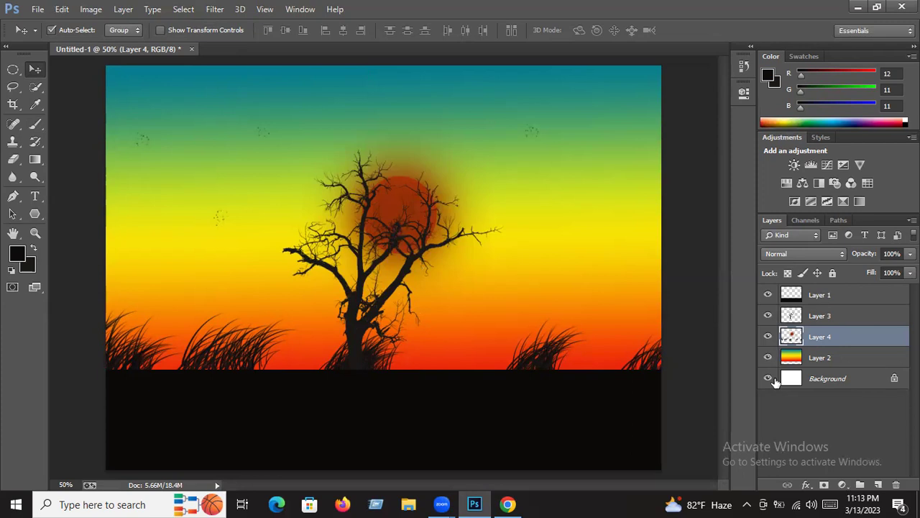
# Step: Select Layers 1 to 4 and try Free Transform, committing it without changes
pyautogui.keyDown('ctrl'); pyautogui.click(809, 360); pyautogui.keyUp('ctrl')
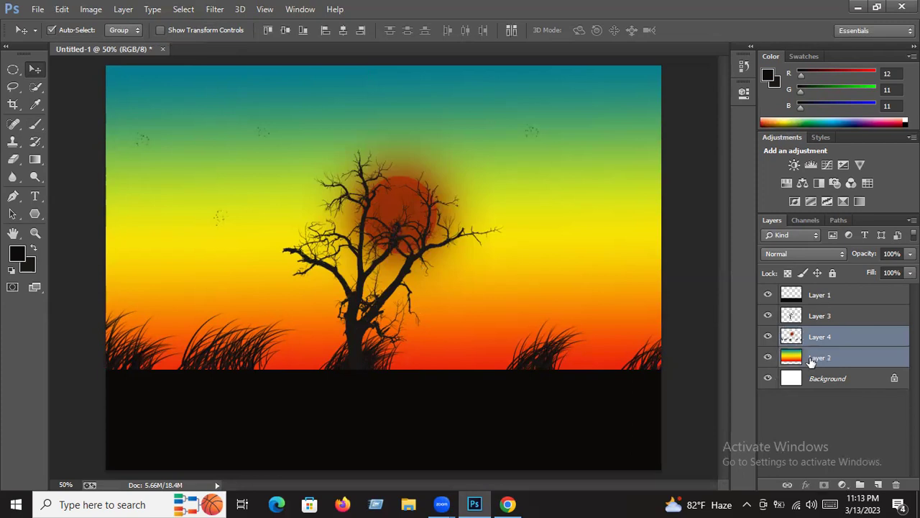
pyautogui.keyDown('shift'); pyautogui.click(806, 318); pyautogui.keyUp('shift')
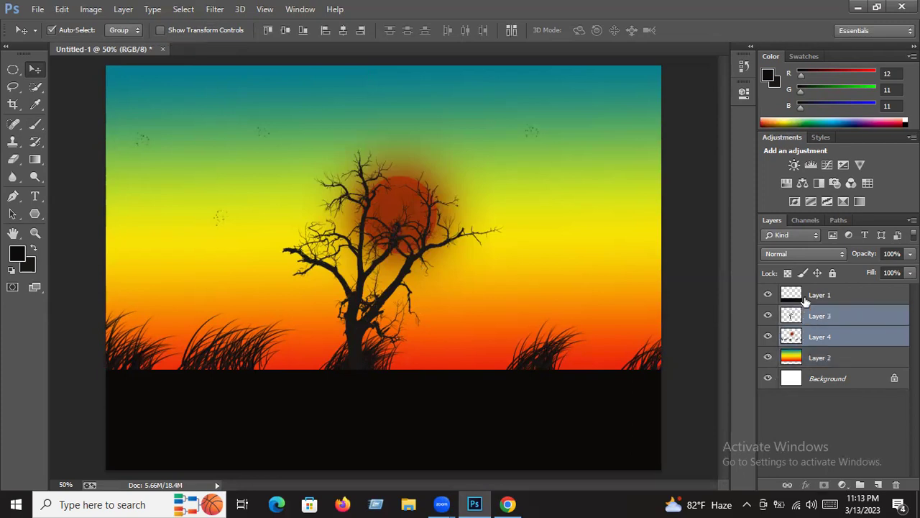
pyautogui.keyDown('shift'); pyautogui.click(805, 301); pyautogui.keyUp('shift')
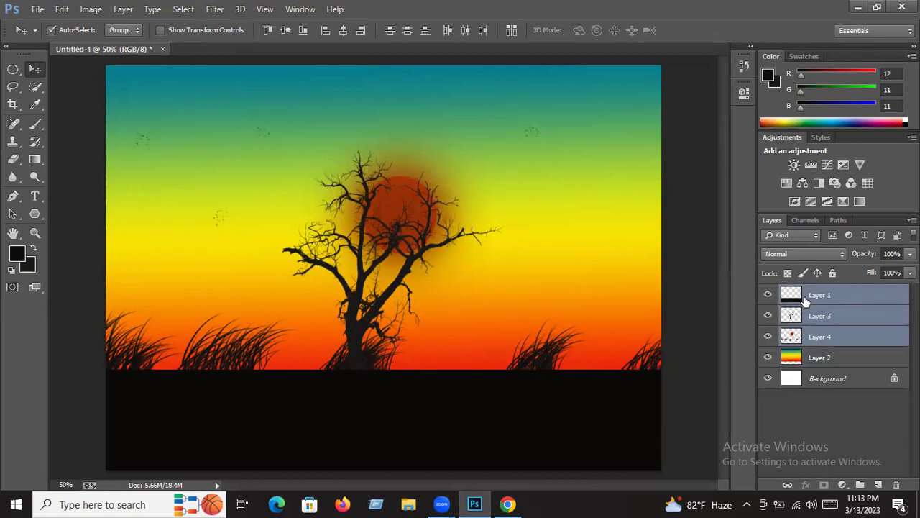
pyautogui.click(59, 12)
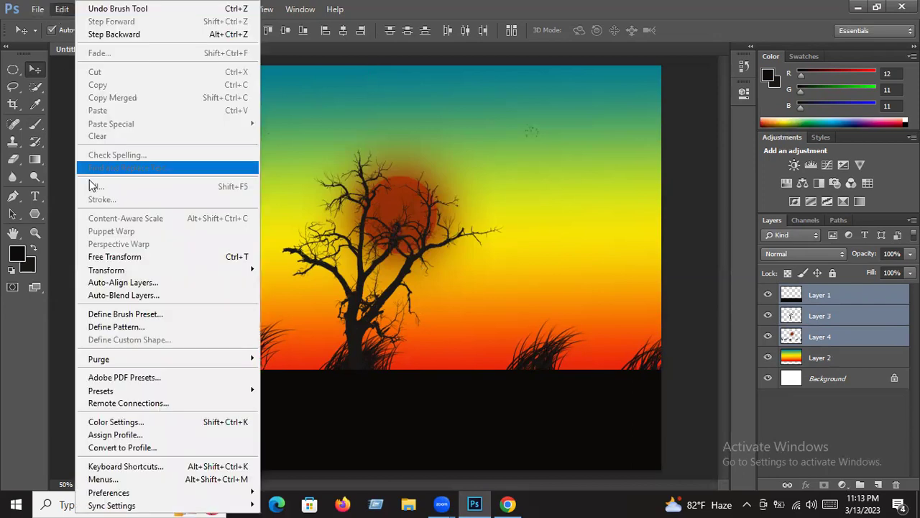
pyautogui.click(108, 257)
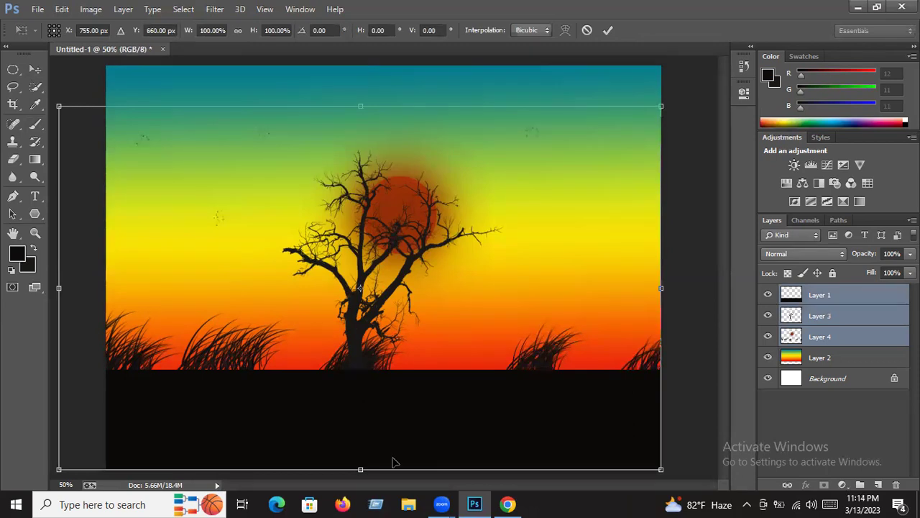
pyautogui.press('Return')
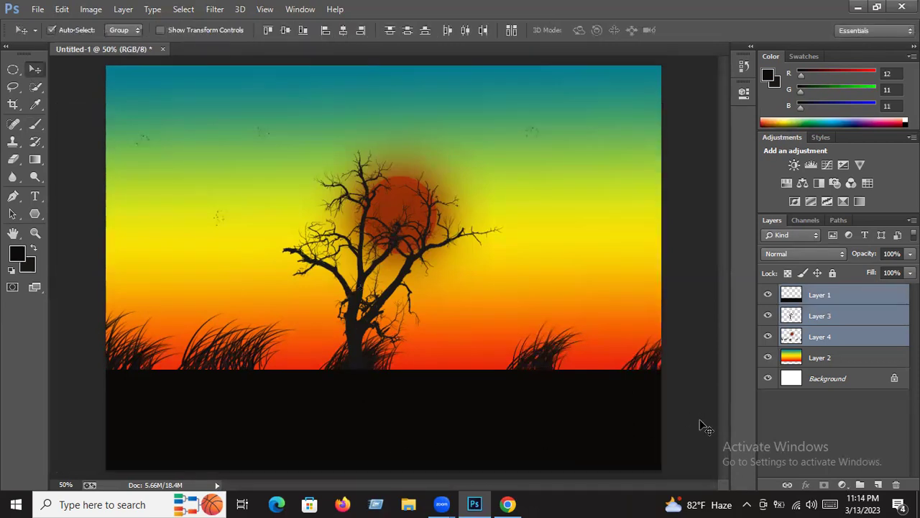
# Step: Reselect Layers 2, 3 and 1 alongside Layer 4 so all four artwork layers are selected
pyautogui.keyDown('shift'); pyautogui.click(834, 361); pyautogui.keyUp('shift')
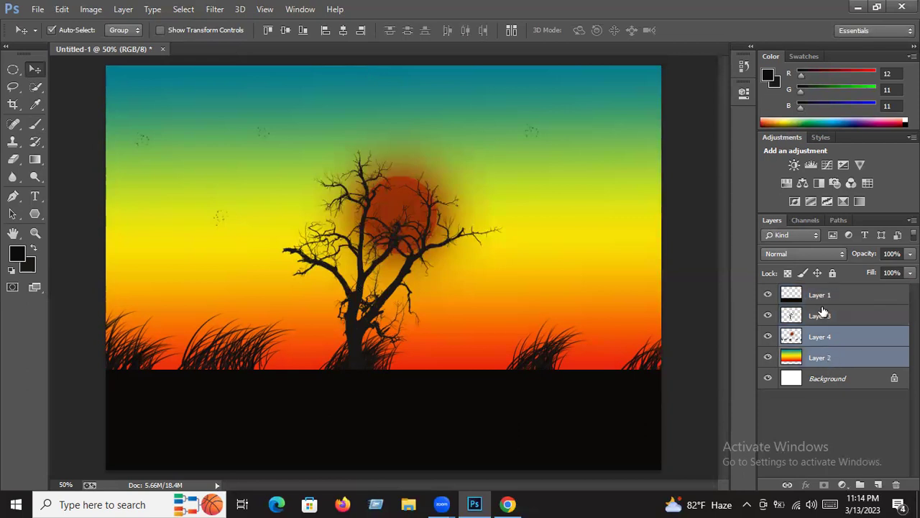
pyautogui.keyDown('shift'); pyautogui.click(823, 314); pyautogui.keyUp('shift')
pyautogui.keyDown('shift'); pyautogui.click(818, 295); pyautogui.keyUp('shift')
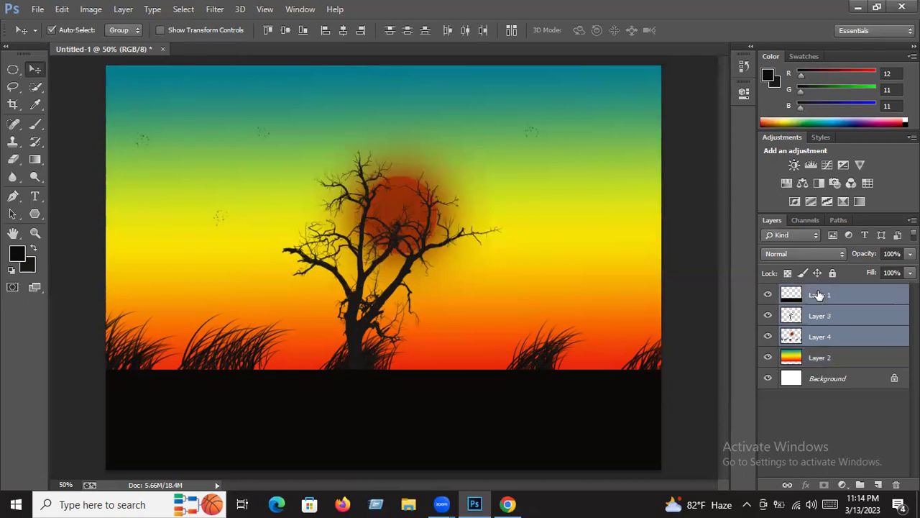
pyautogui.keyDown('shift'); pyautogui.click(826, 357); pyautogui.keyUp('shift')
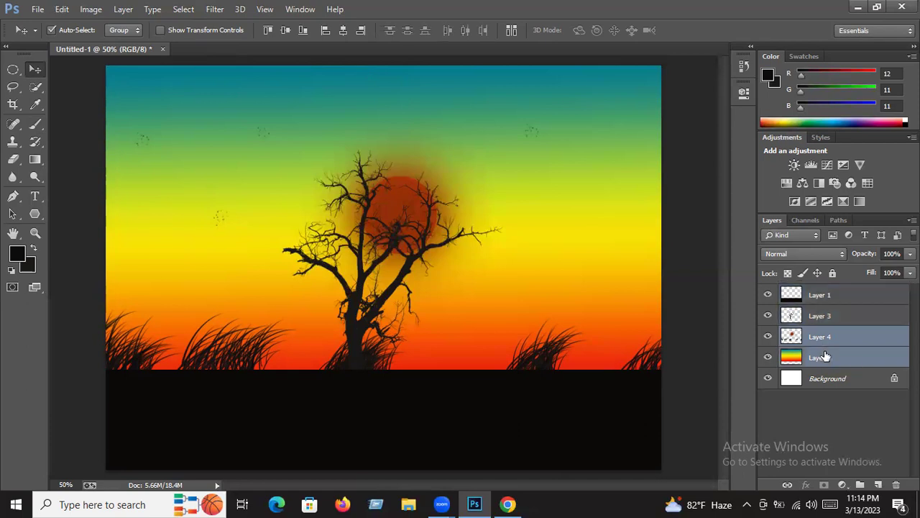
pyautogui.keyDown('shift'); pyautogui.click(822, 316); pyautogui.keyUp('shift')
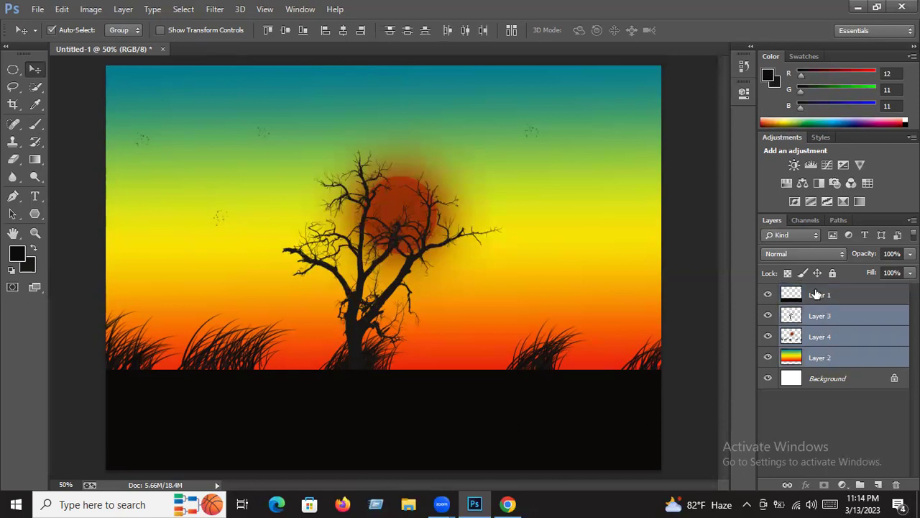
pyautogui.keyDown('shift'); pyautogui.click(816, 294); pyautogui.keyUp('shift')
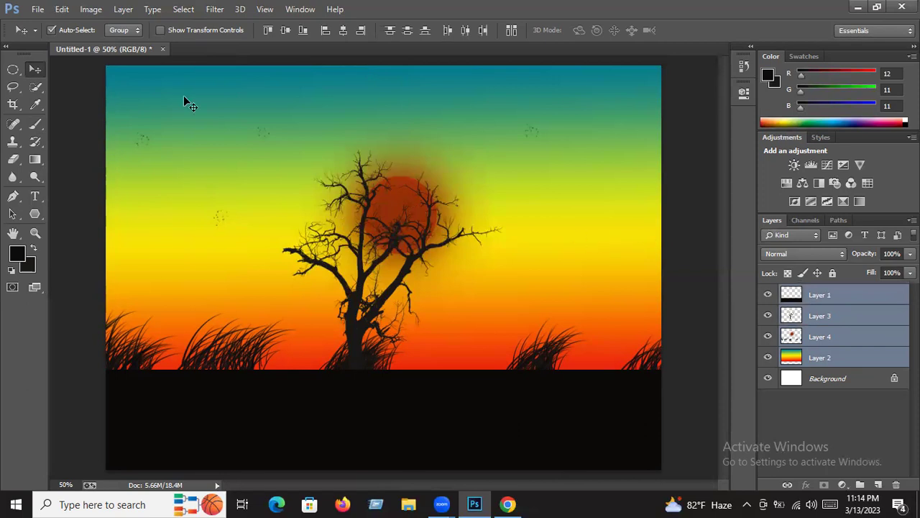
# Step: Free-transform the four layers, squashing the scene vertically to about 74% height toward the top
pyautogui.click(62, 9)
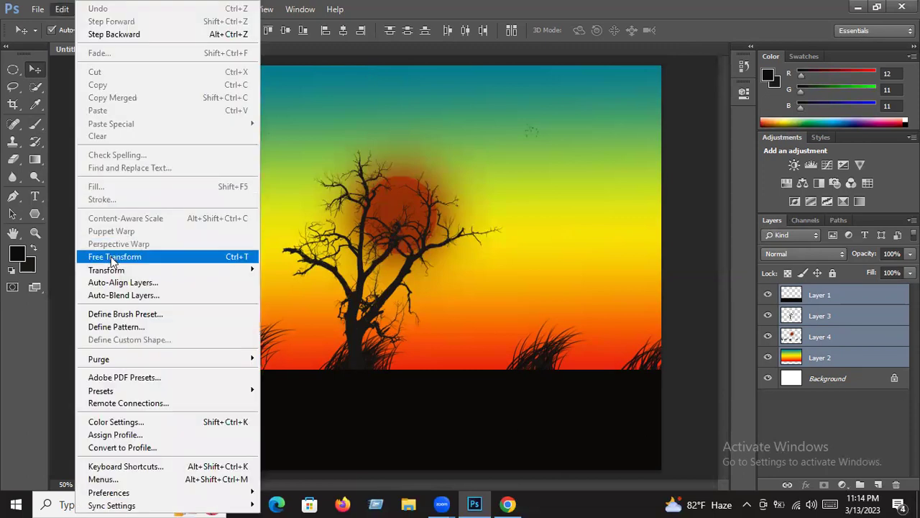
pyautogui.click(113, 258)
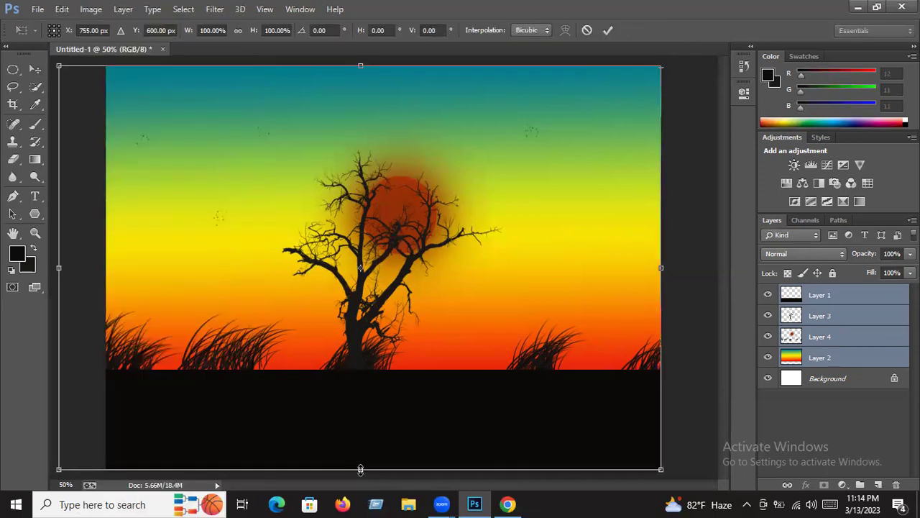
pyautogui.moveTo(360, 469); pyautogui.dragTo(357, 368)
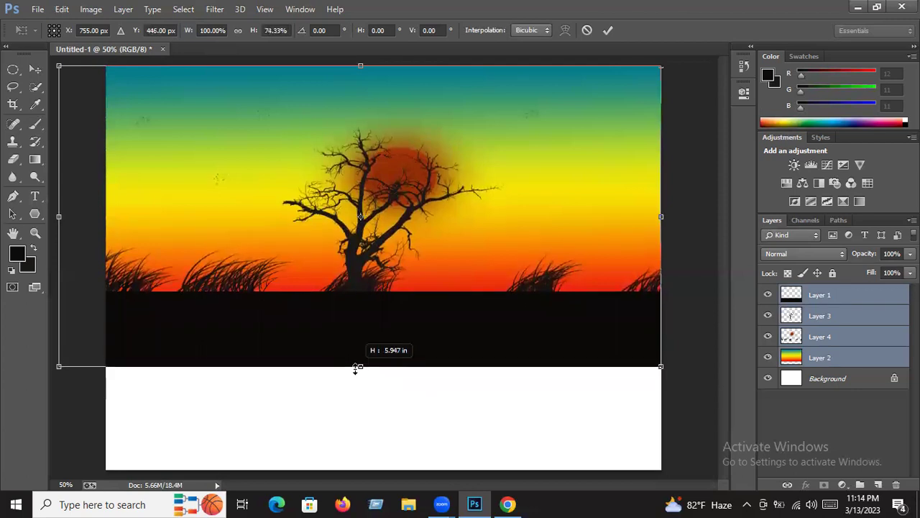
pyautogui.press('Return')
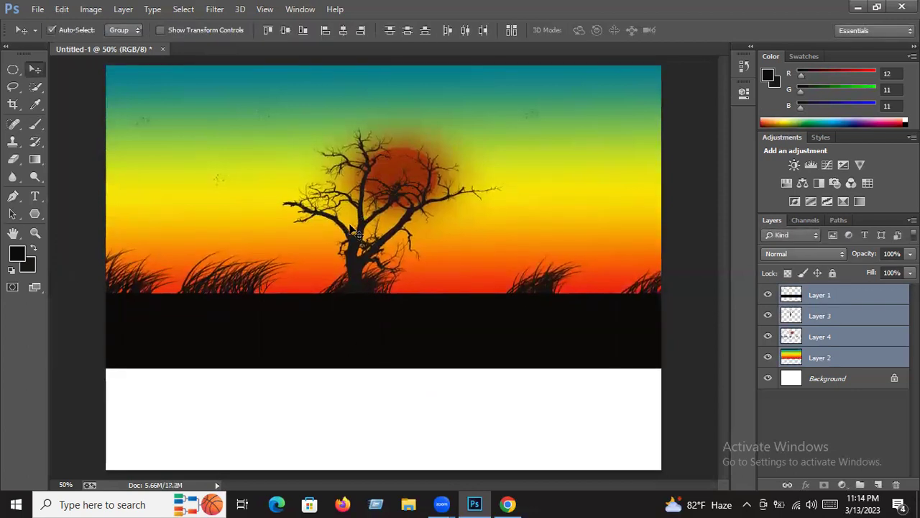
# Step: Group the selected layers into Group 1 and duplicate it as Group 1 copy with Ctrl+J
pyautogui.rightClick(812, 318)
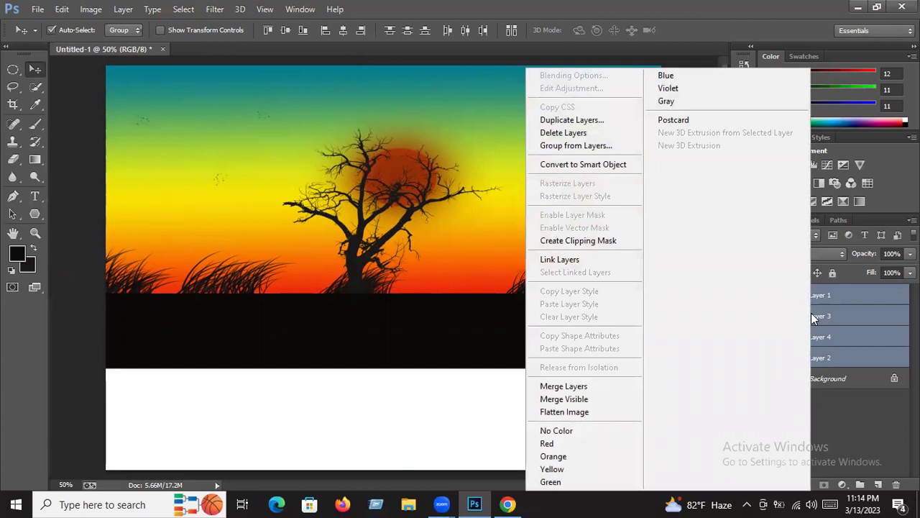
pyautogui.click(587, 146)
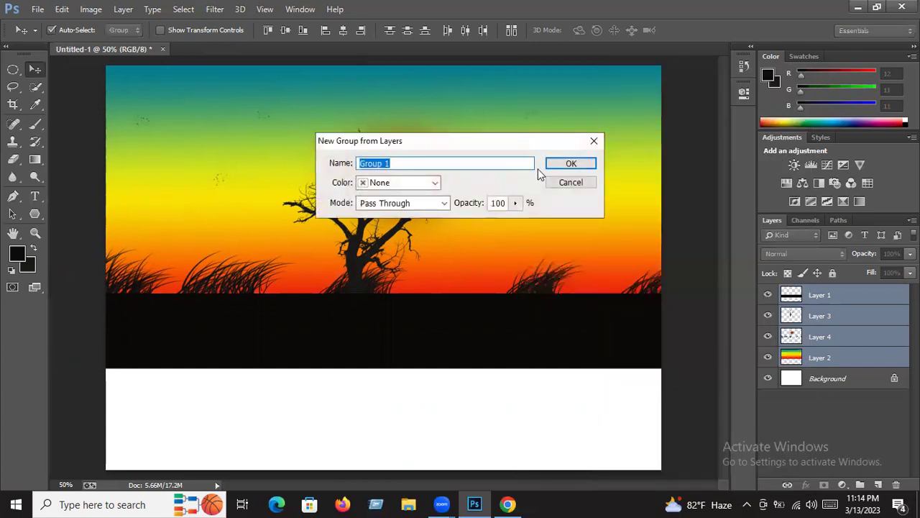
pyautogui.click(551, 165)
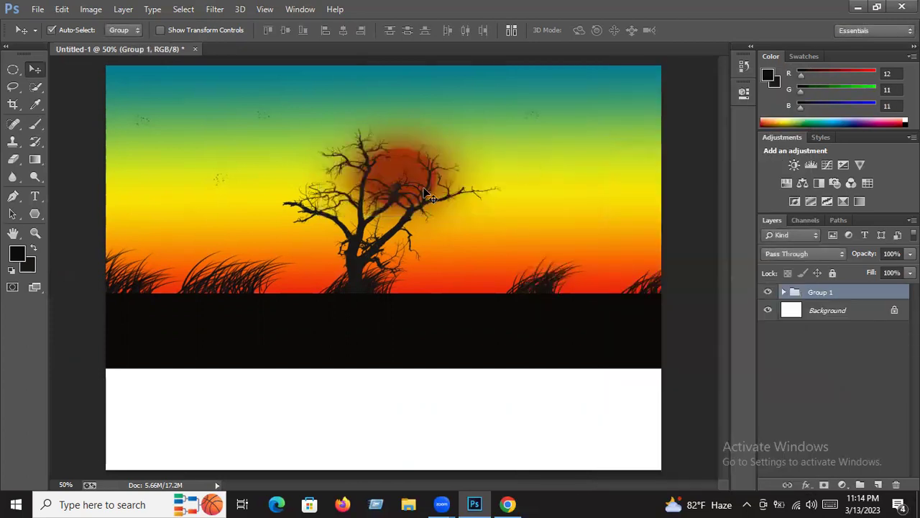
pyautogui.hotkey('ctrl', 'j')
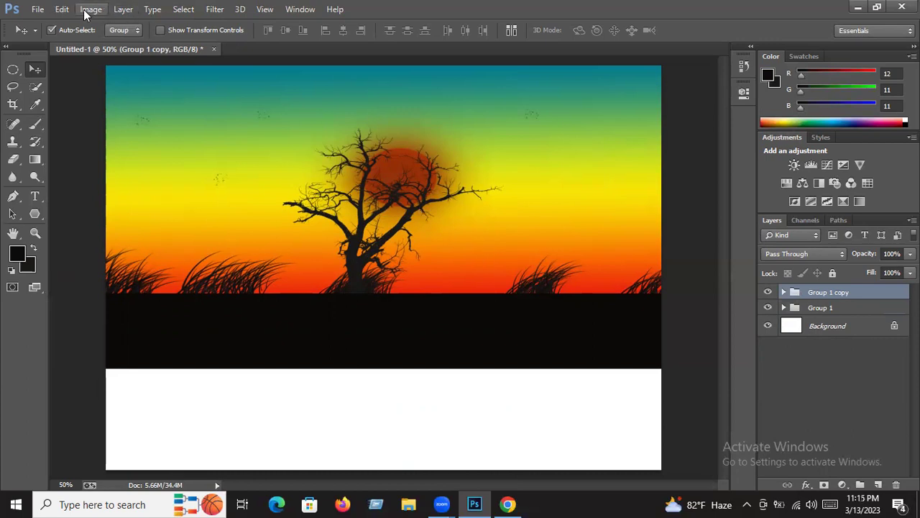
# Step: Free-transform Group 1 copy and rotate it 90° counter-clockwise twice to turn it upside down
pyautogui.click(61, 10)
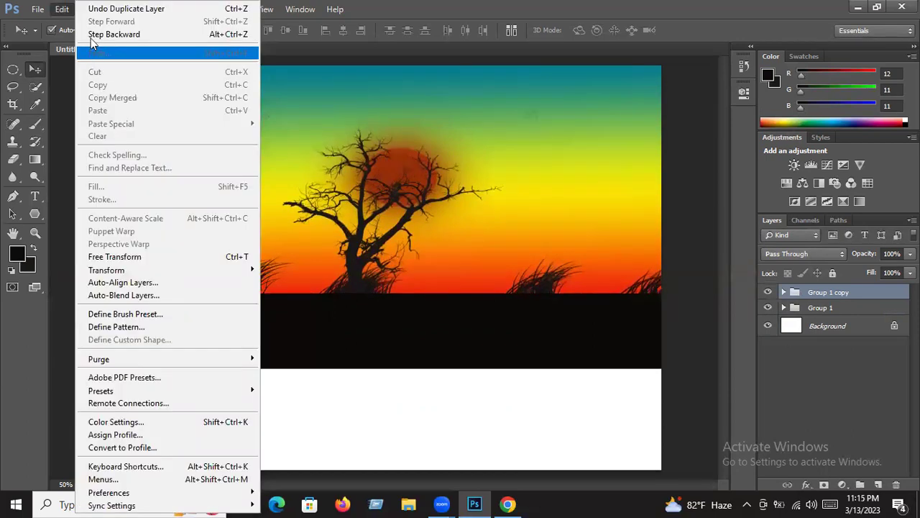
pyautogui.click(117, 259)
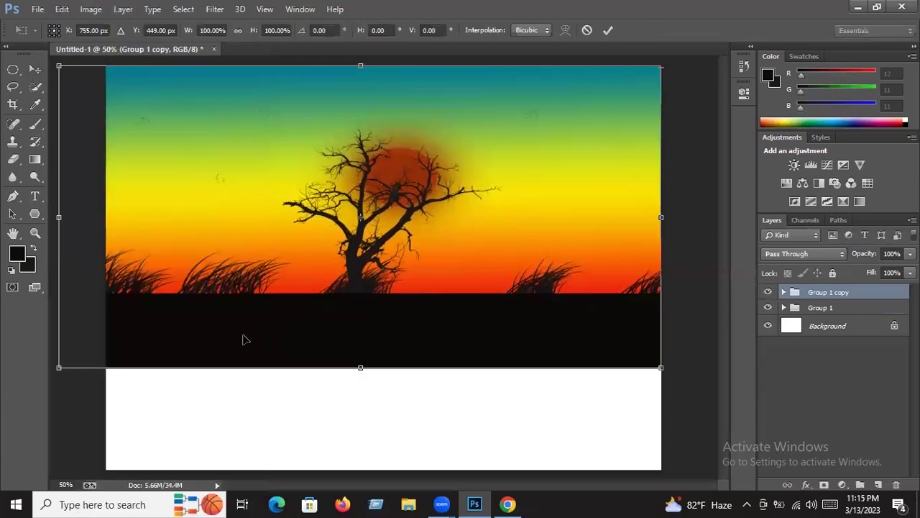
pyautogui.rightClick(320, 279)
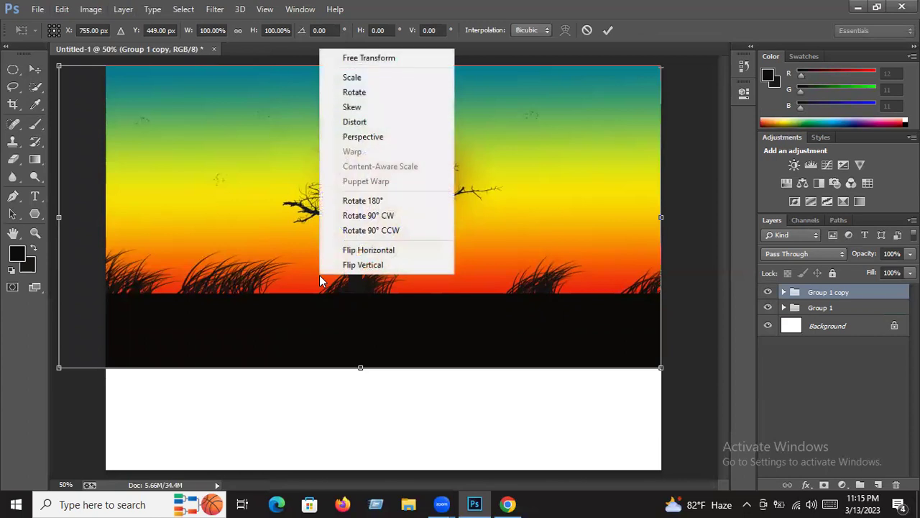
pyautogui.click(352, 231)
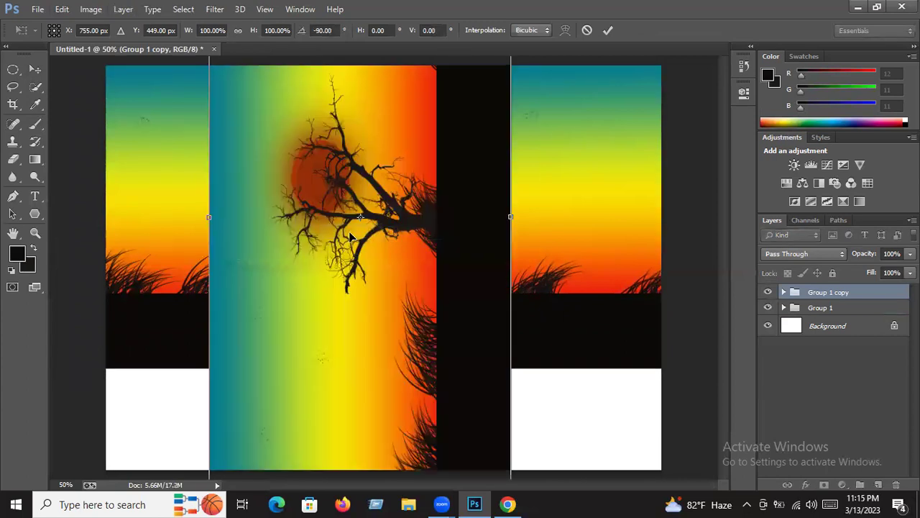
pyautogui.rightClick(351, 234)
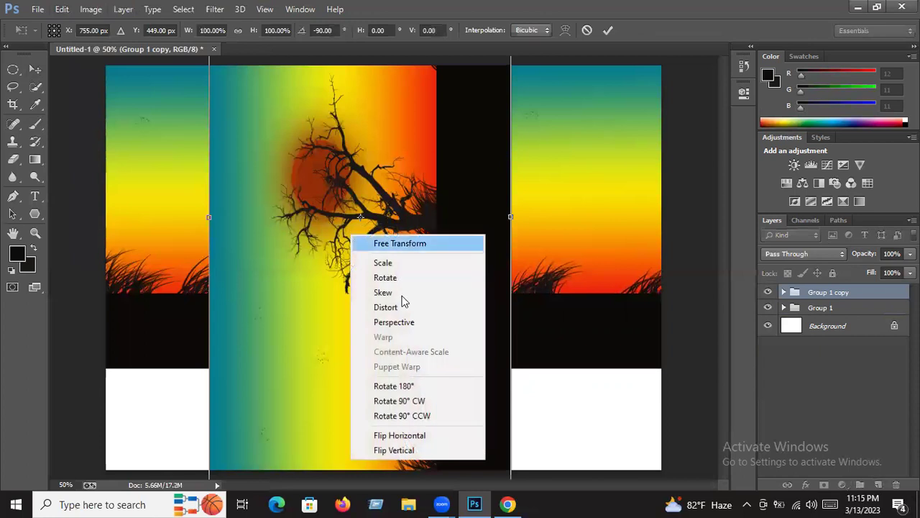
pyautogui.click(412, 416)
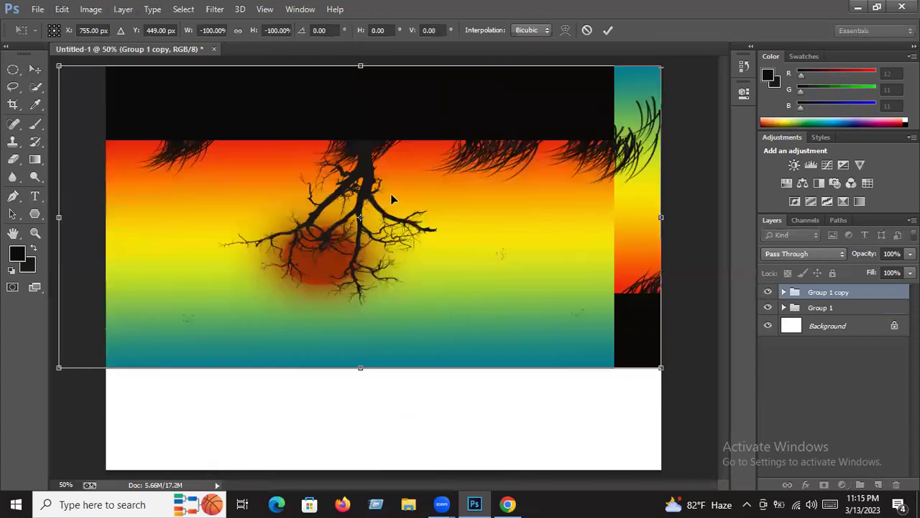
# Step: Squash the flipped copy to about 39% height and place it below the black band as a reflection
pyautogui.moveTo(366, 101)
pyautogui.mouseDown()
pyautogui.moveTo(393, 110)
pyautogui.moveTo(393, 73)
pyautogui.mouseUp()
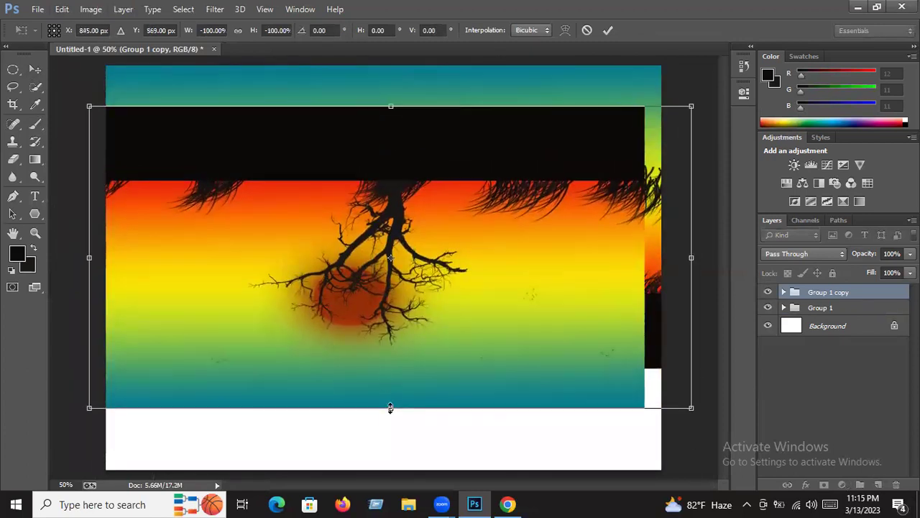
pyautogui.moveTo(390, 408); pyautogui.dragTo(381, 256)
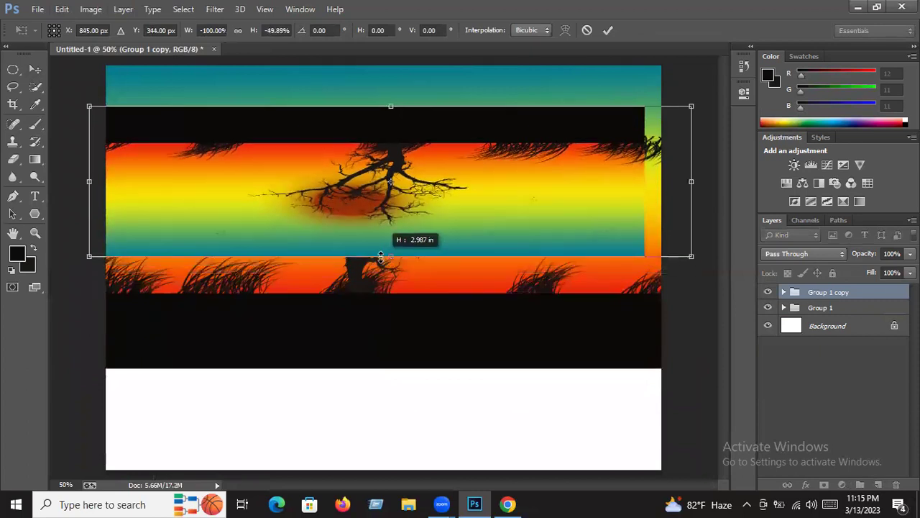
pyautogui.moveTo(381, 257); pyautogui.dragTo(381, 224)
pyautogui.moveTo(363, 126); pyautogui.dragTo(374, 374)
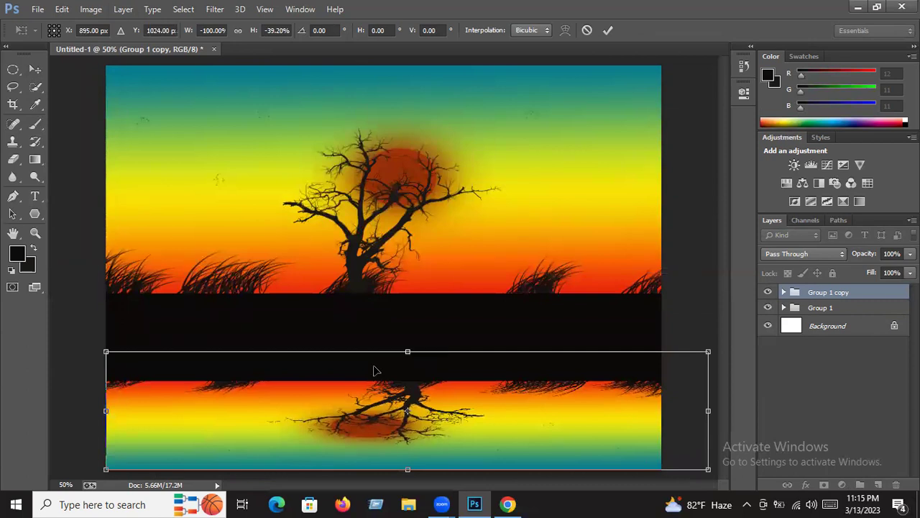
pyautogui.press('Return')
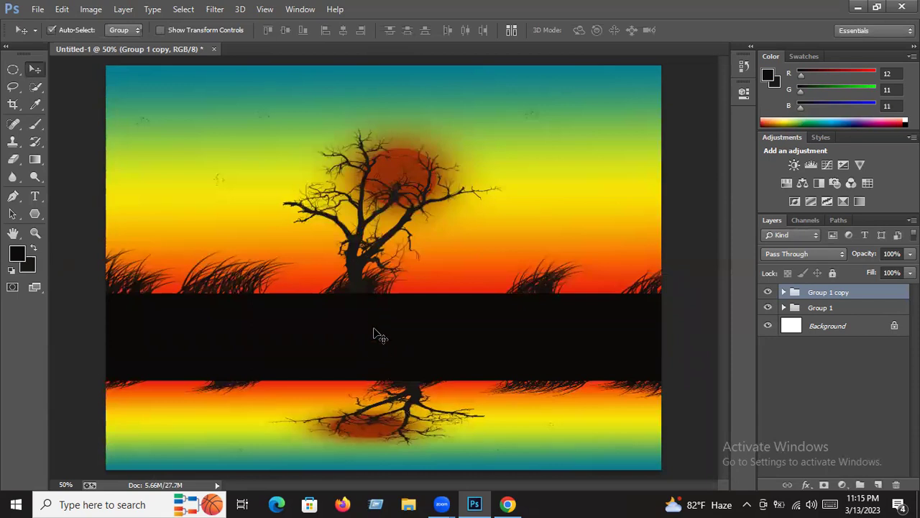
pyautogui.click(380, 335)
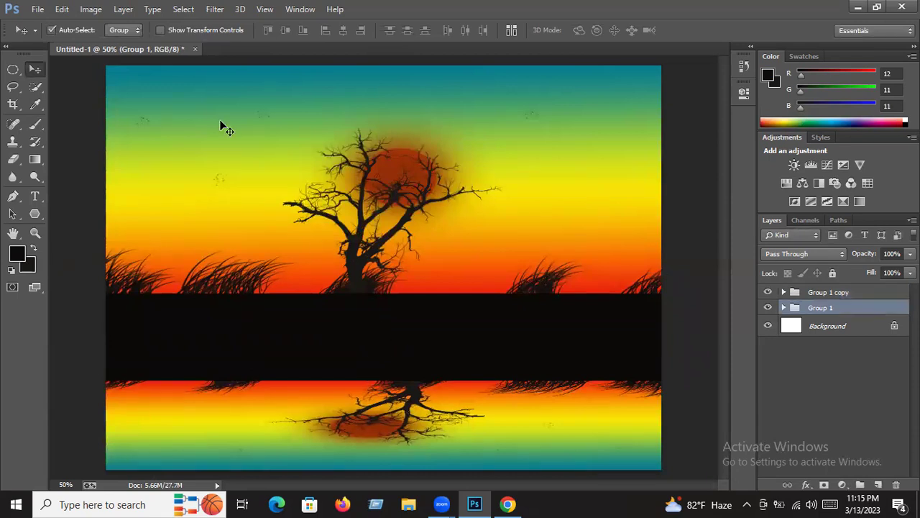
# Step: Start Save As and choose JPEG as the file format
pyautogui.click(38, 9)
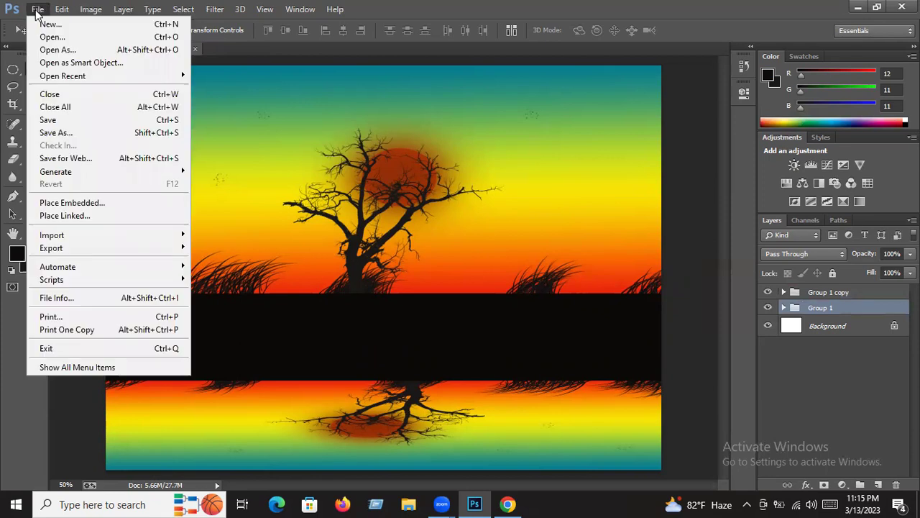
pyautogui.click(63, 133)
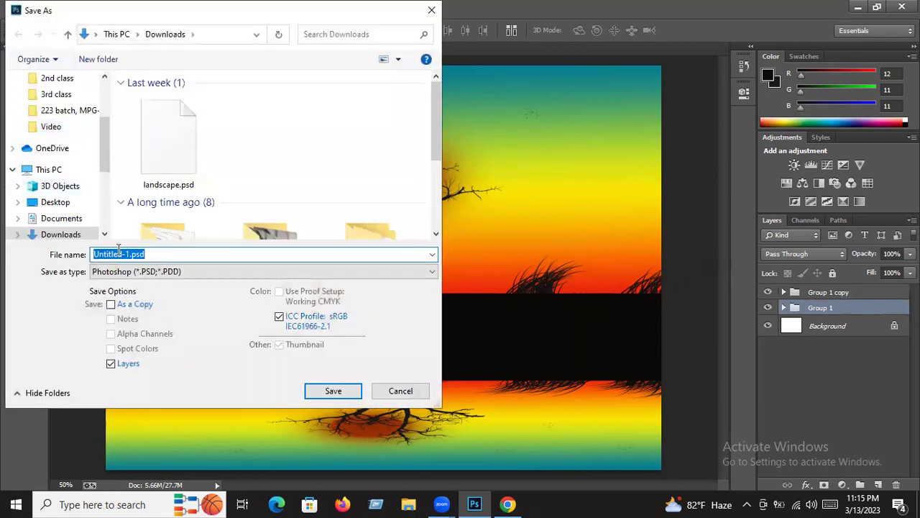
pyautogui.click(129, 272)
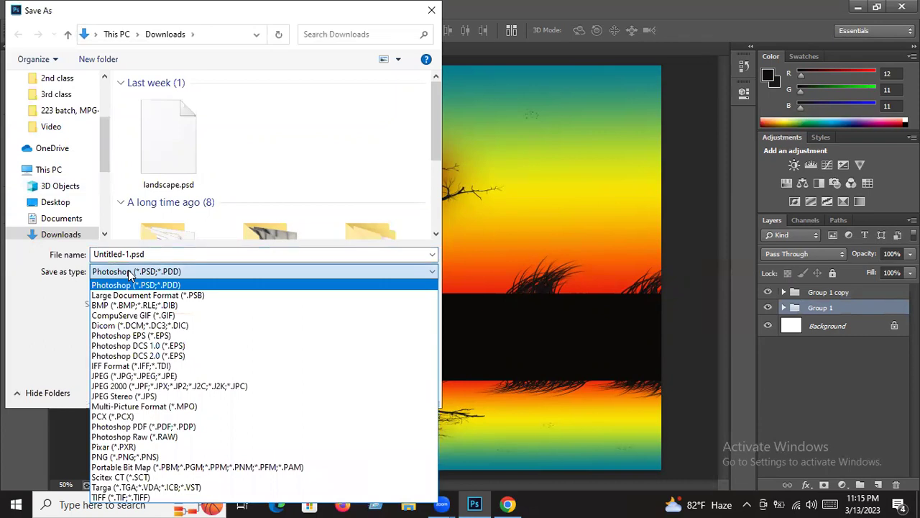
pyautogui.click(149, 376)
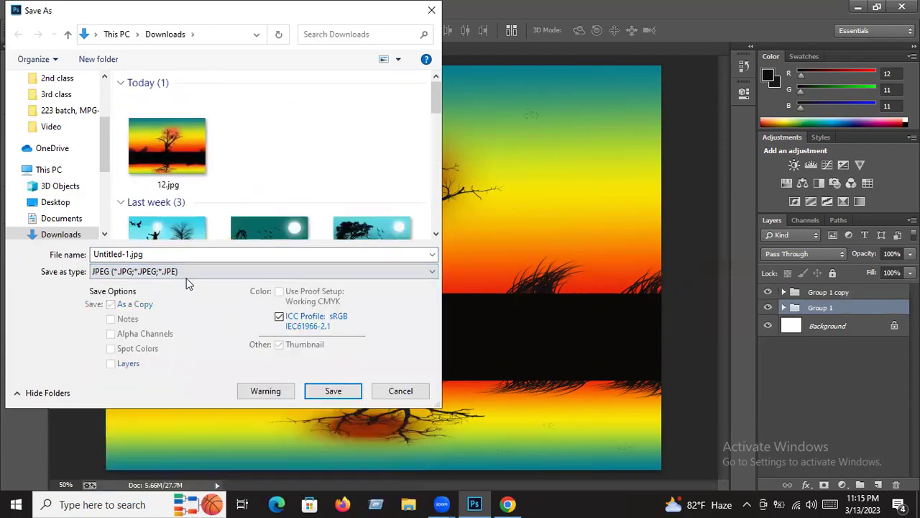
# Step: Name the file landscape2.jpg, save it to Downloads and confirm replacing the existing file
pyautogui.doubleClick(128, 255)
pyautogui.hotkey('ctrl', 'a')
pyautogui.press('BackSpace')
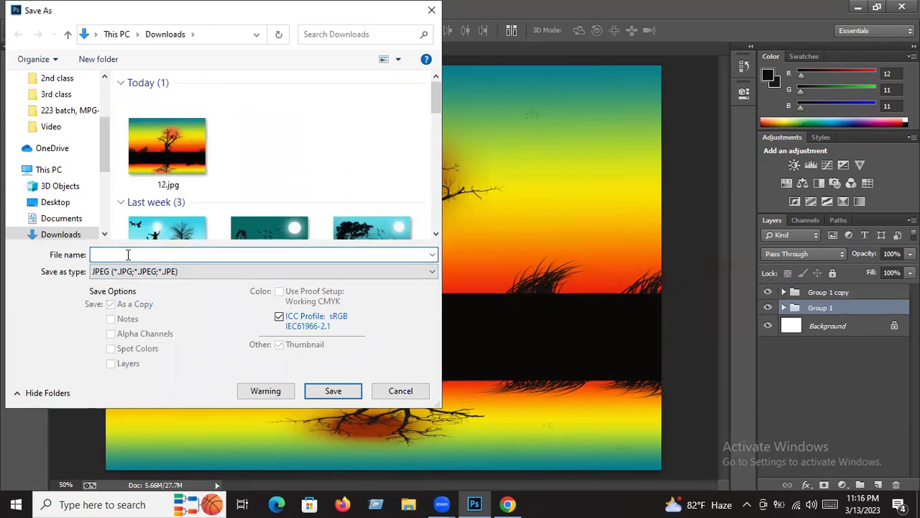
pyautogui.write('as')
pyautogui.press('BackSpace')
pyautogui.write('landscape')
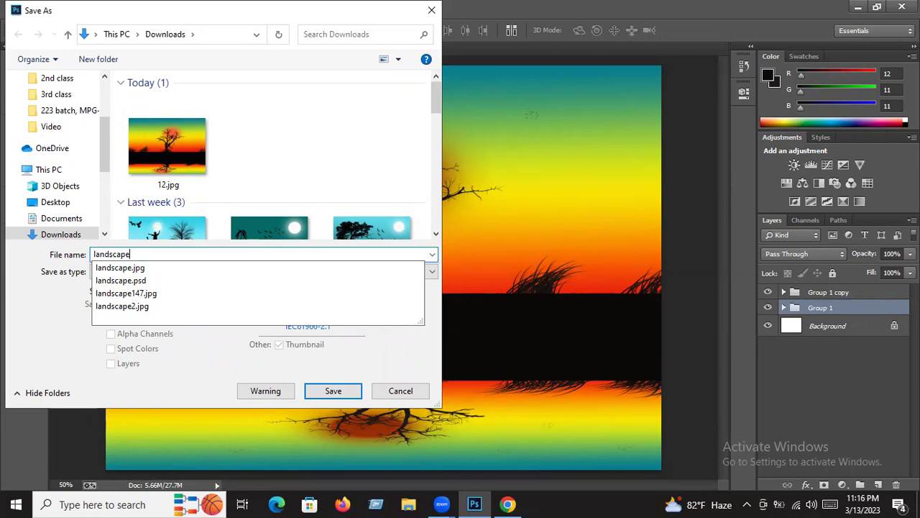
pyautogui.click(136, 268)
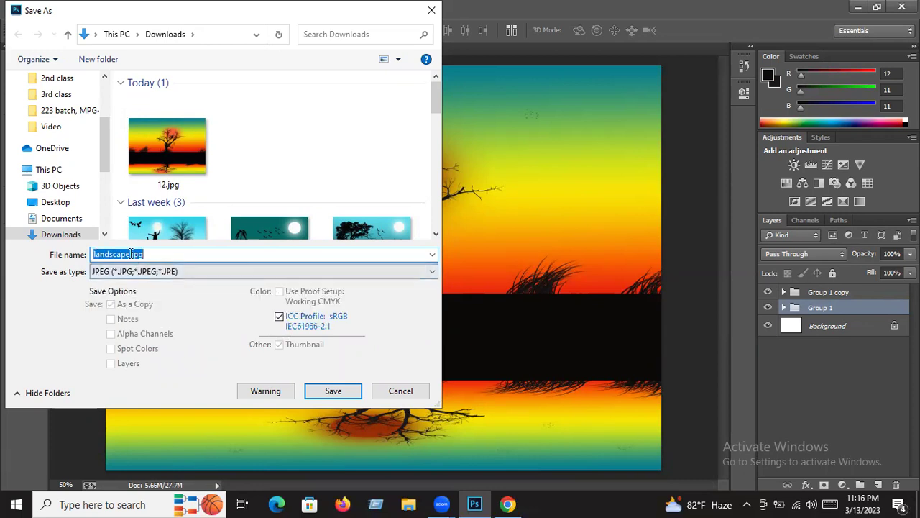
pyautogui.click(128, 254)
pyautogui.write('2')
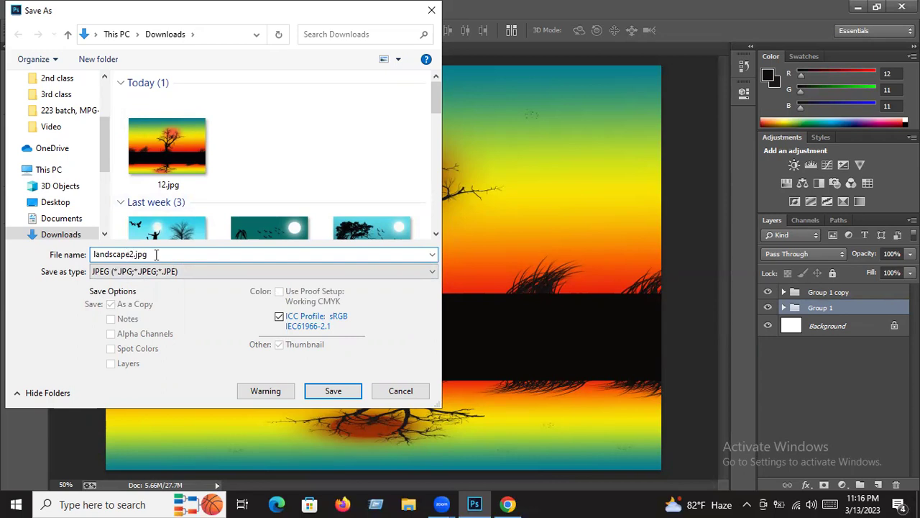
pyautogui.click(327, 392)
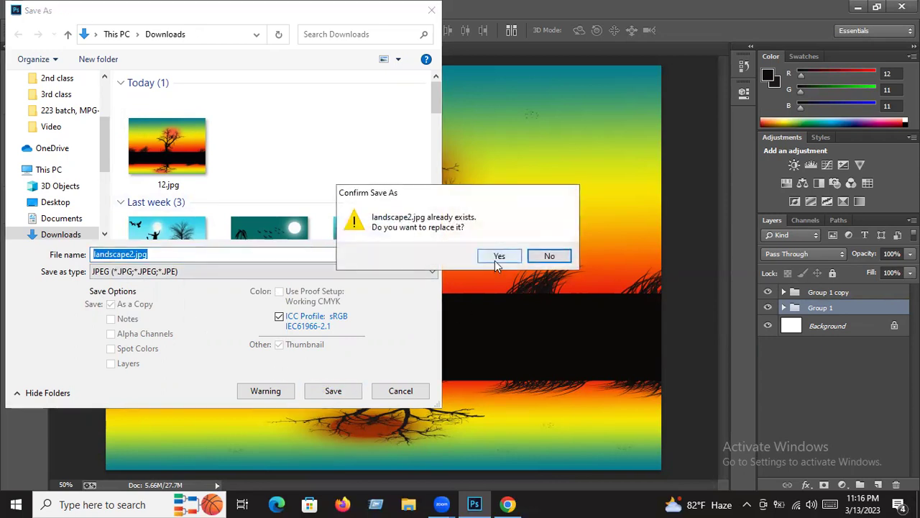
pyautogui.click(496, 258)
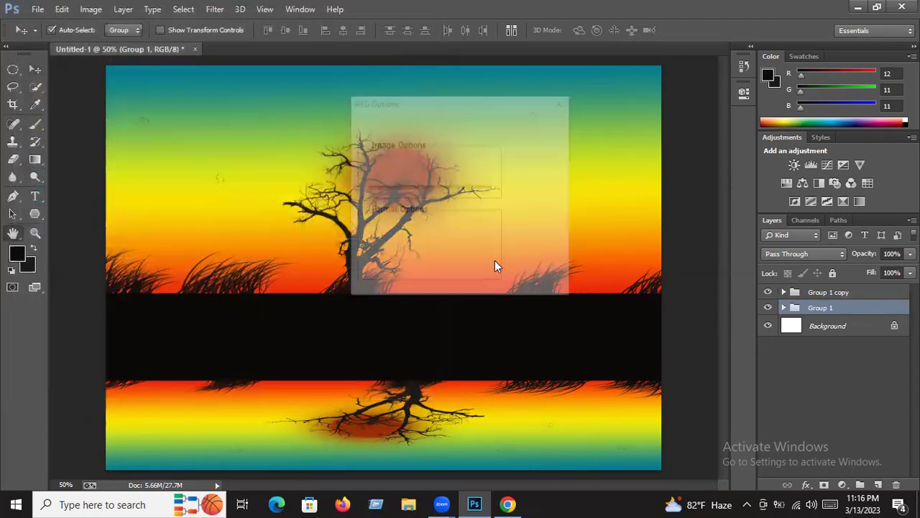
# Step: Accept the JPEG options, then save the layered document as Untitled-1.psd with default format options
pyautogui.click(538, 123)
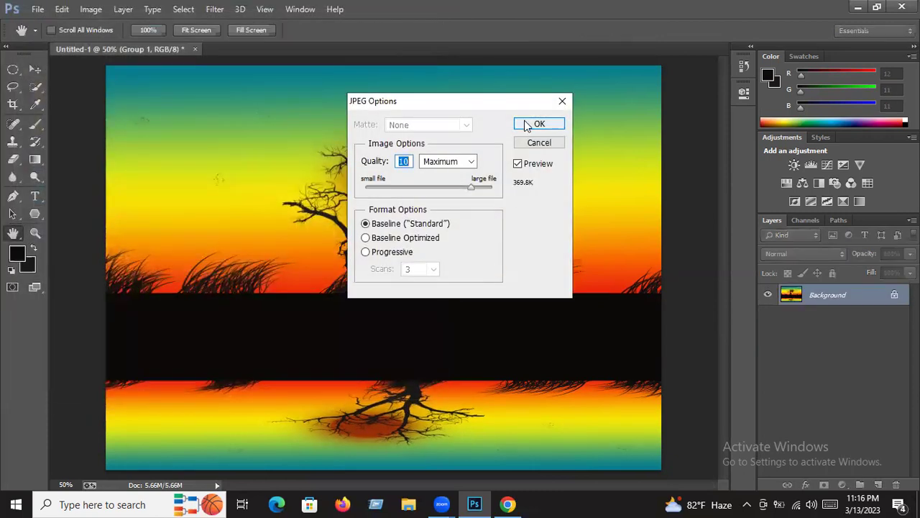
pyautogui.click(42, 10)
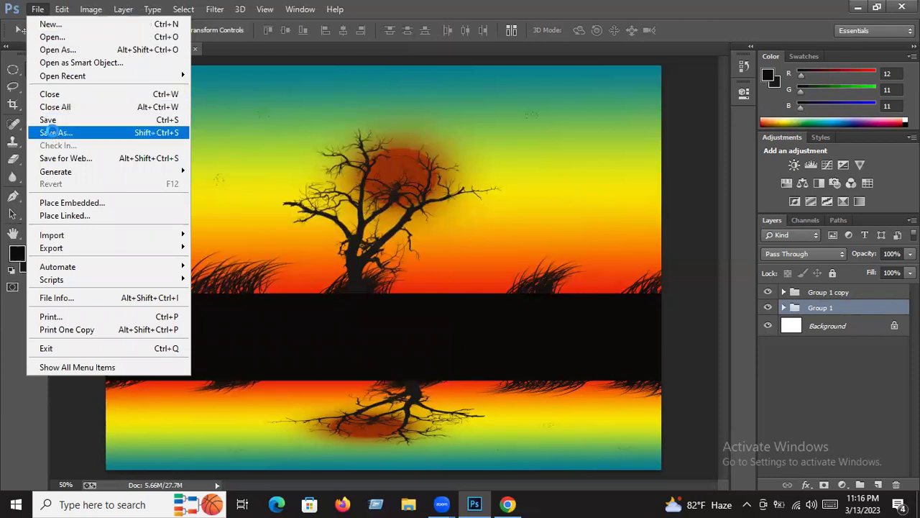
pyautogui.click(55, 133)
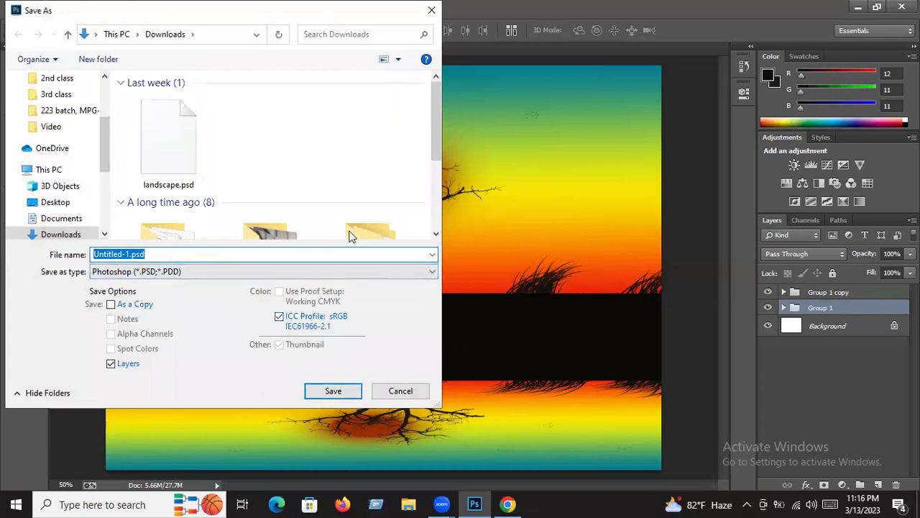
pyautogui.click(351, 392)
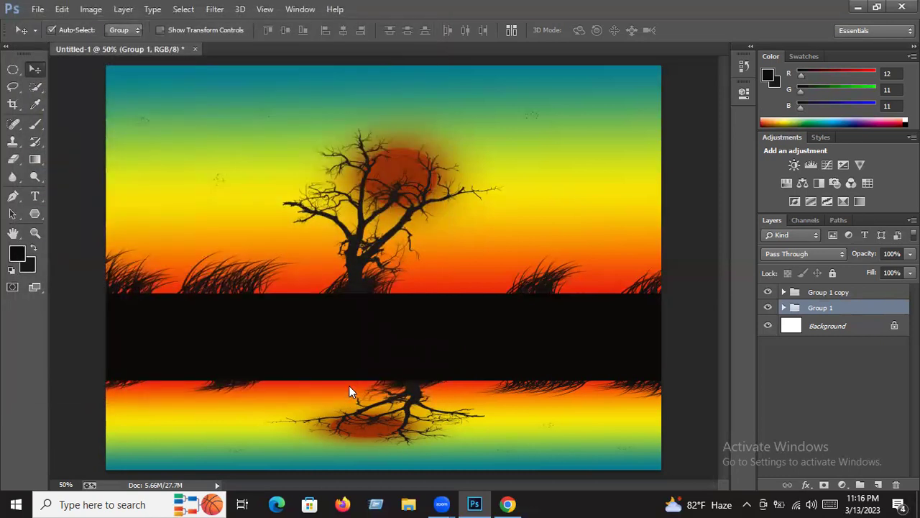
pyautogui.click(594, 157)
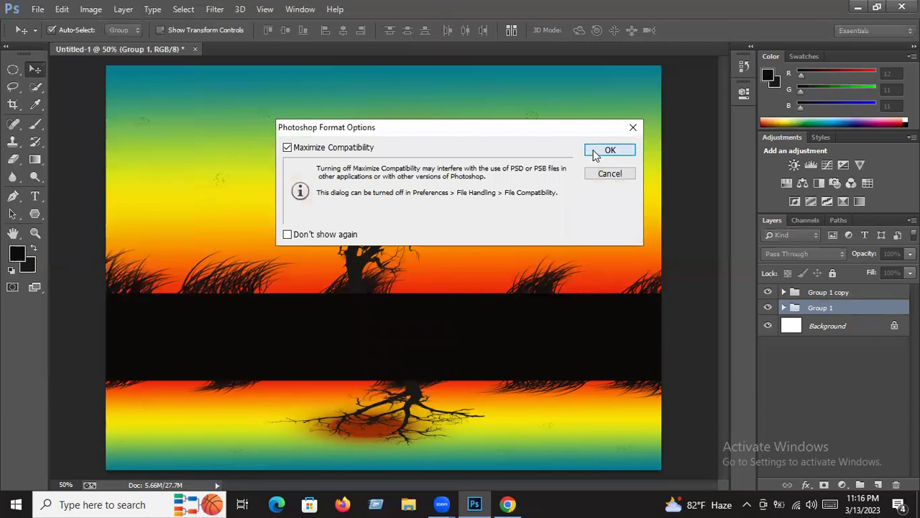